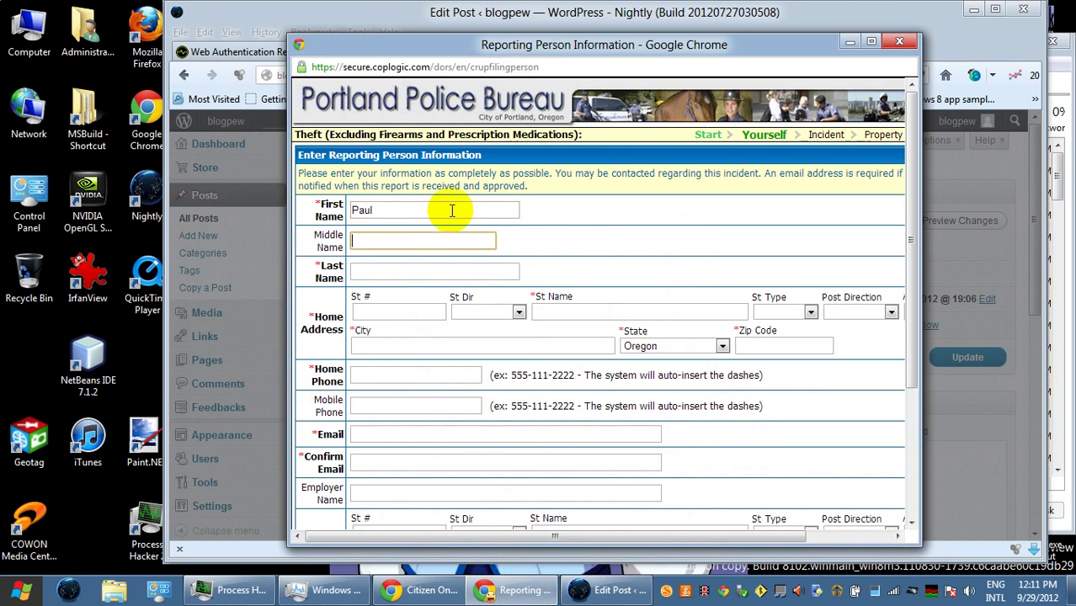
# - Enter the reporter's middle name and last name
pyautogui.press('Tab')
pyautogui.press('Tab')
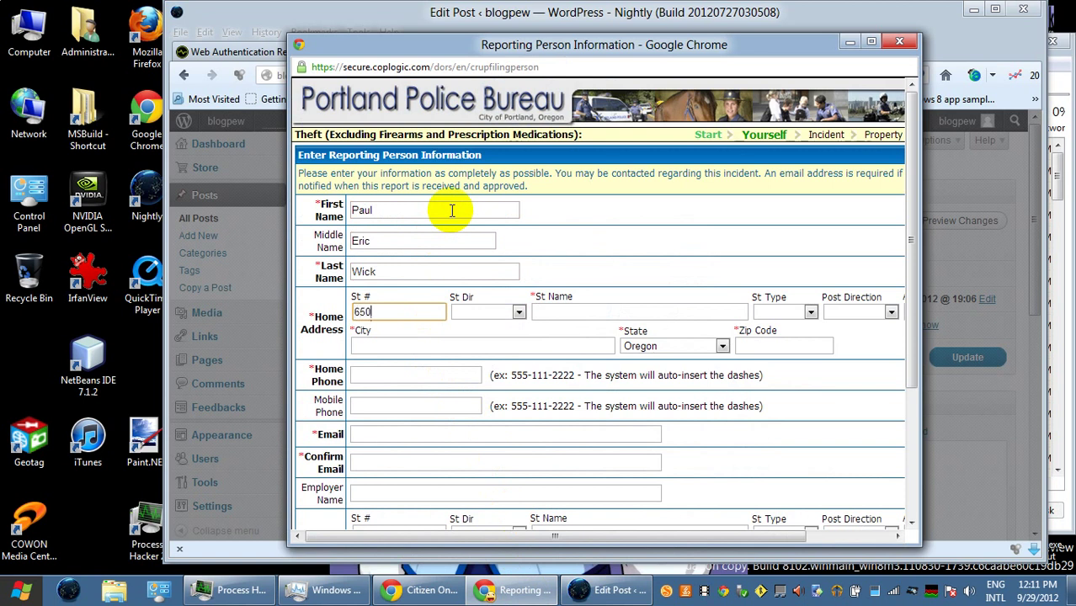
# - Fill in the reporter's home address: number, NW direction, street name, Street type, city and zip
pyautogui.press('Tab')
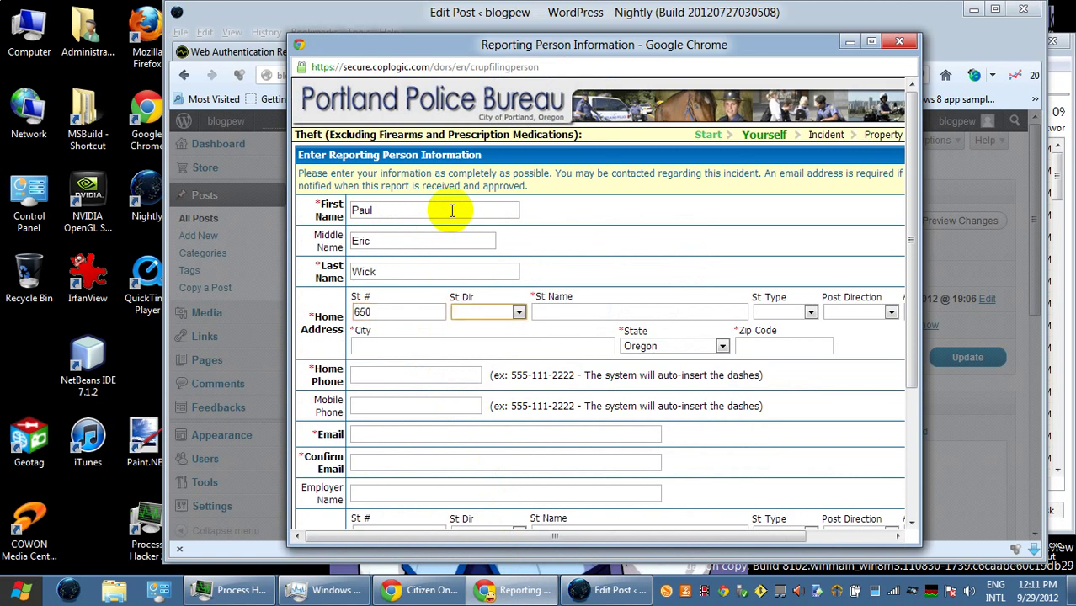
pyautogui.press('Down')
pyautogui.press('Down')
pyautogui.press('Down')
pyautogui.press('Tab')
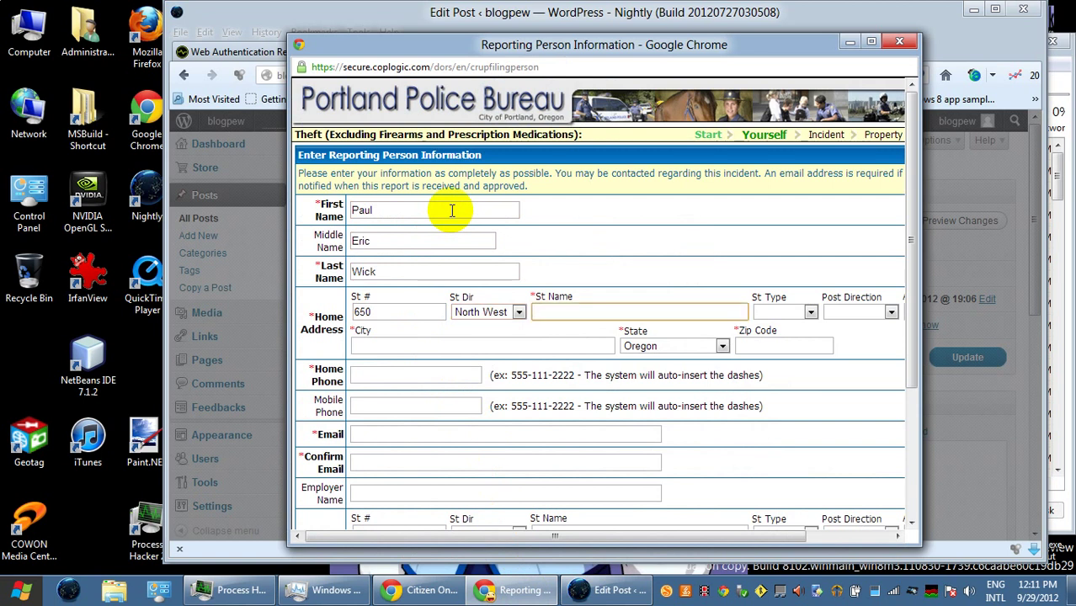
pyautogui.press('Tab')
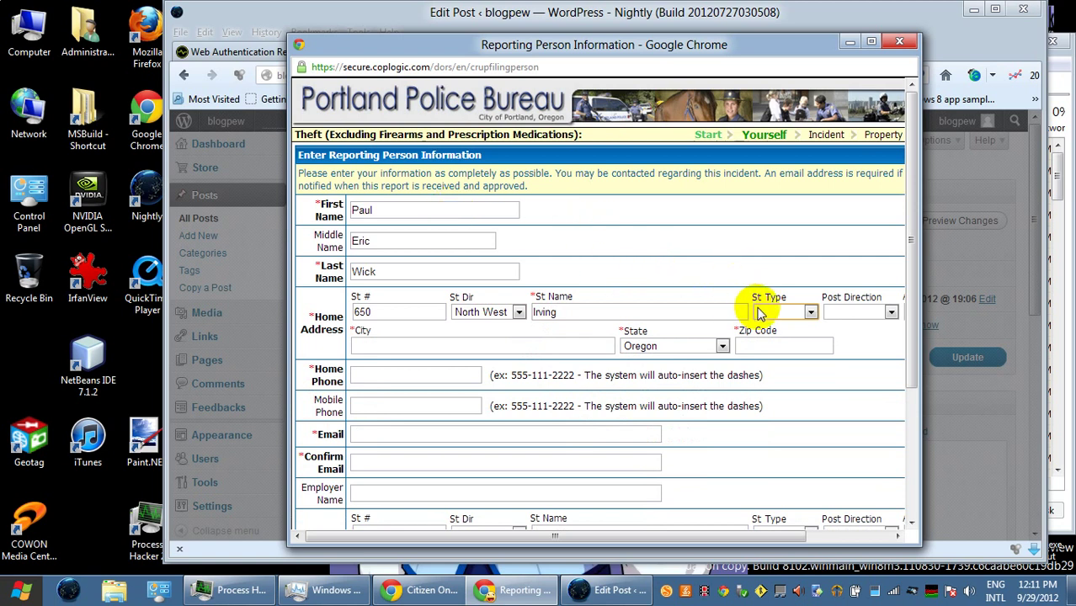
pyautogui.click(810, 313)
pyautogui.click(815, 517)
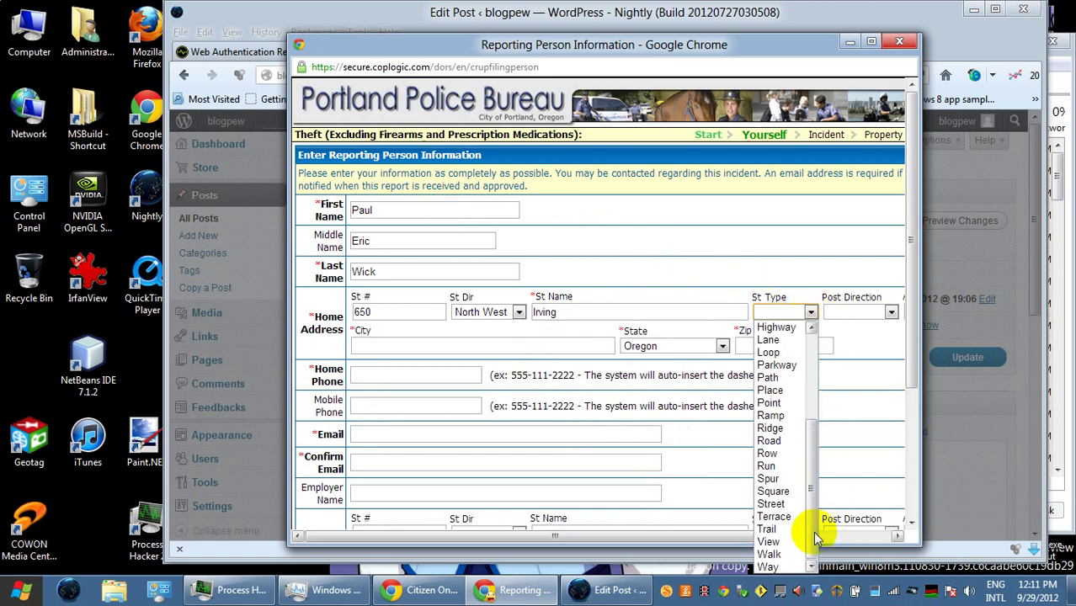
pyautogui.click(772, 504)
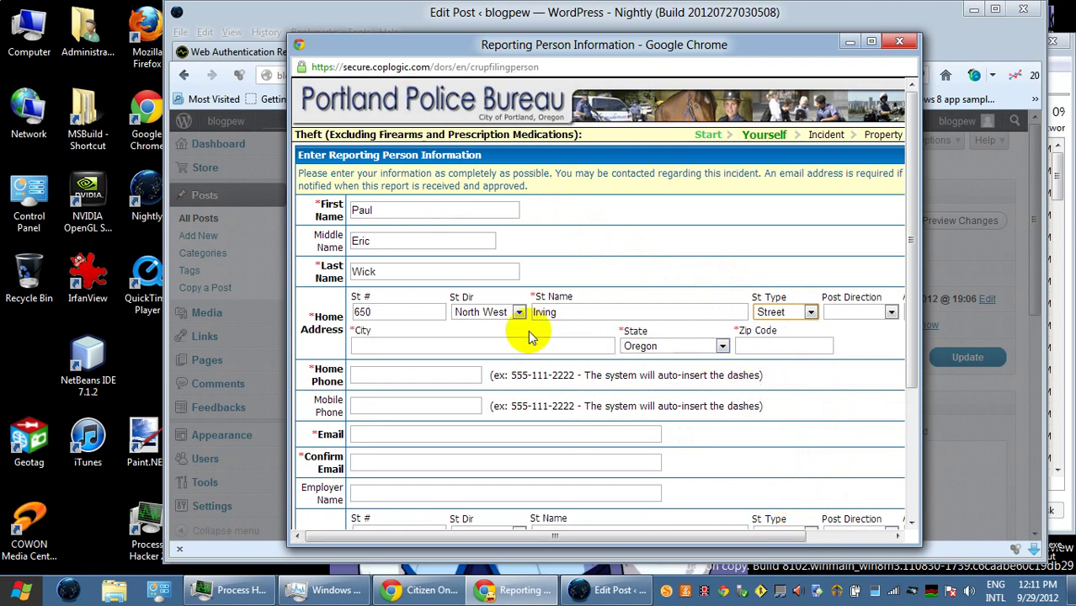
pyautogui.click(441, 344)
pyautogui.write('Portland')
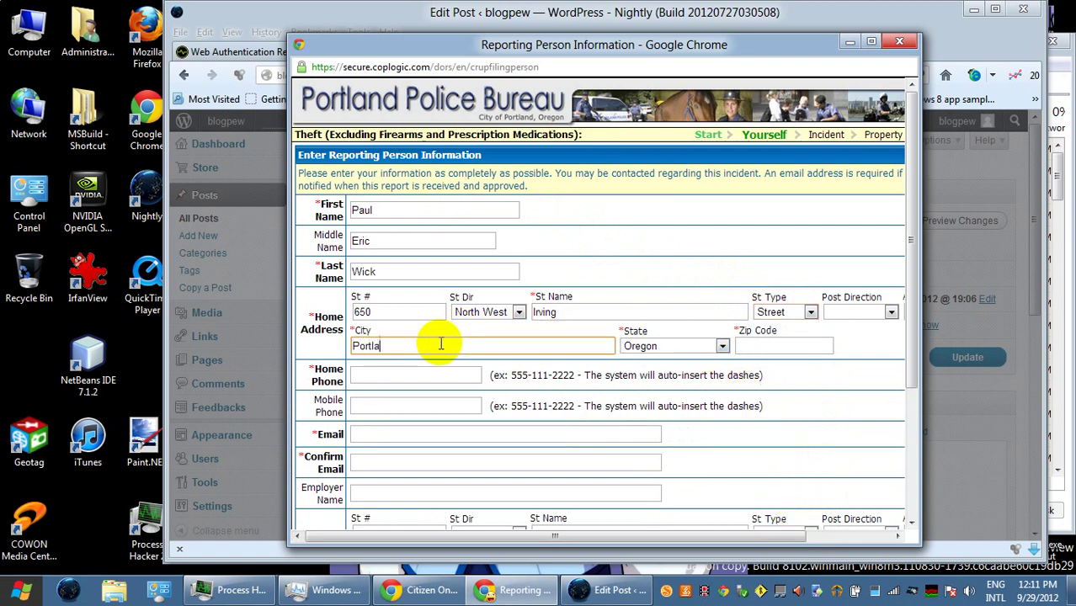
pyautogui.press('Tab')
pyautogui.press('Tab')
pyautogui.write('97209')
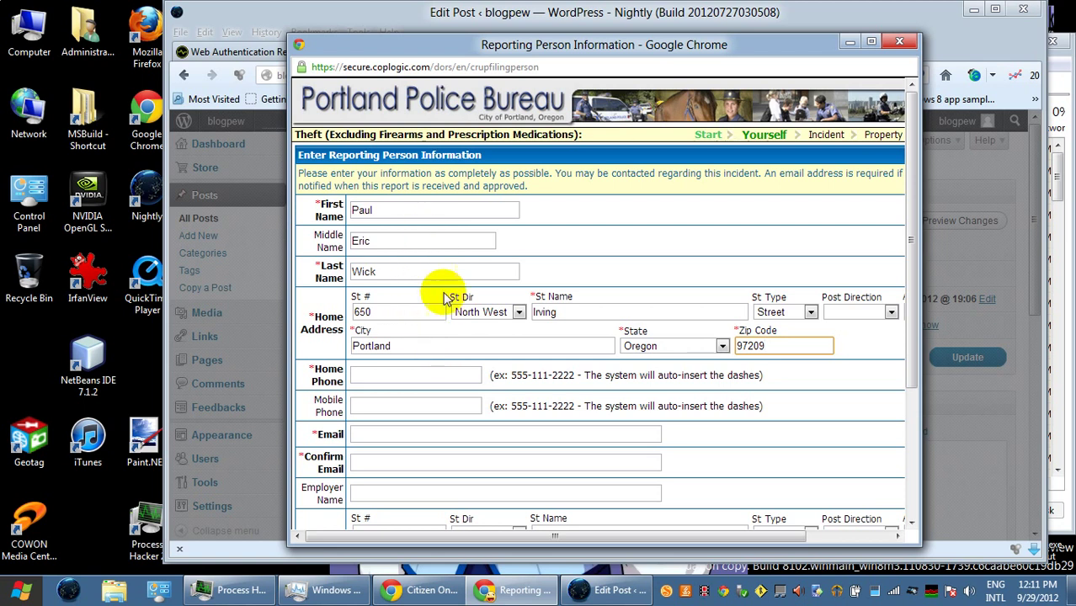
# - Enter the reporter's home phone and e-mail, and copy the e-mail into Confirm Email
pyautogui.click(427, 374)
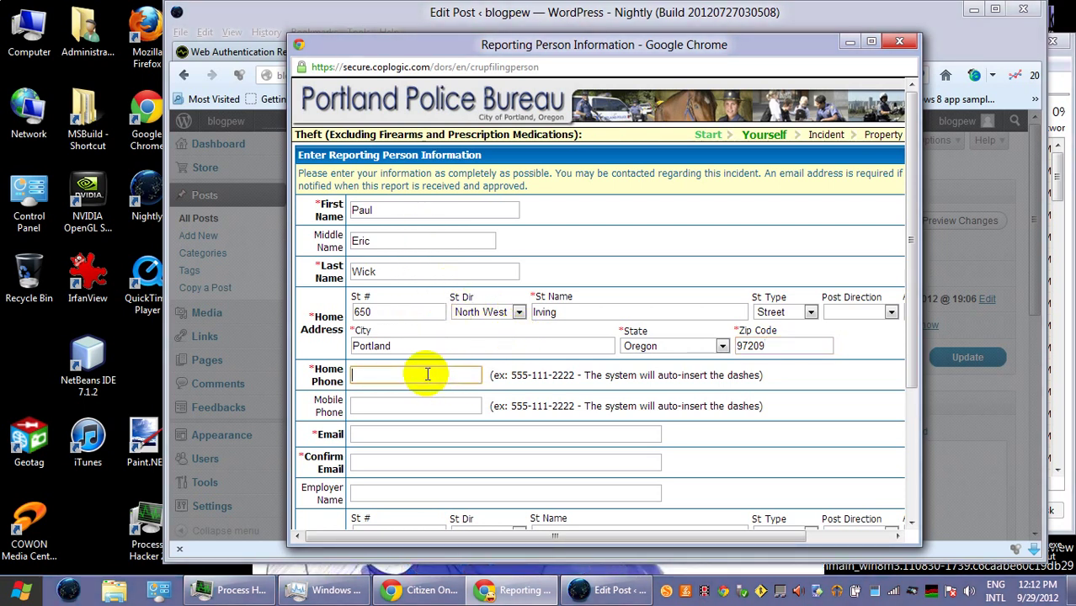
pyautogui.click(411, 436)
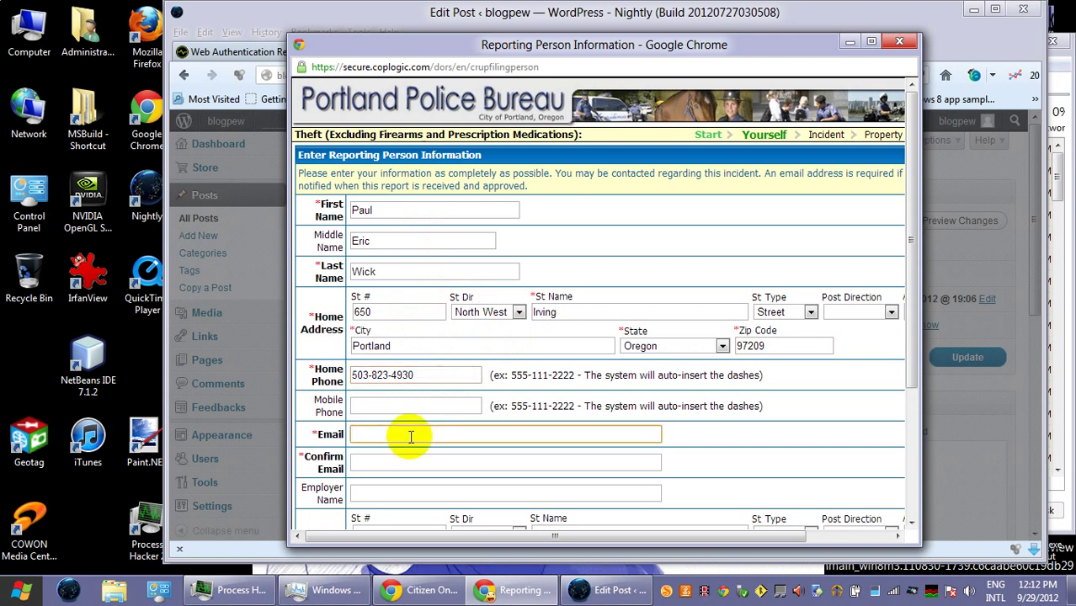
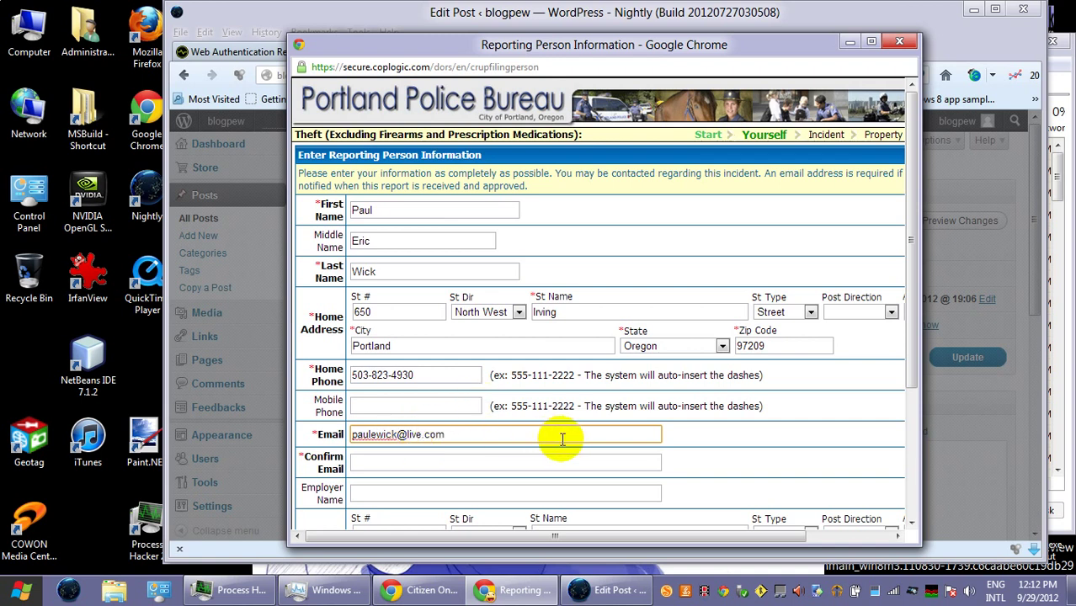
pyautogui.click(417, 432)
pyautogui.hotkey('ctrl', 'a')
pyautogui.hotkey('ctrl', 'c')
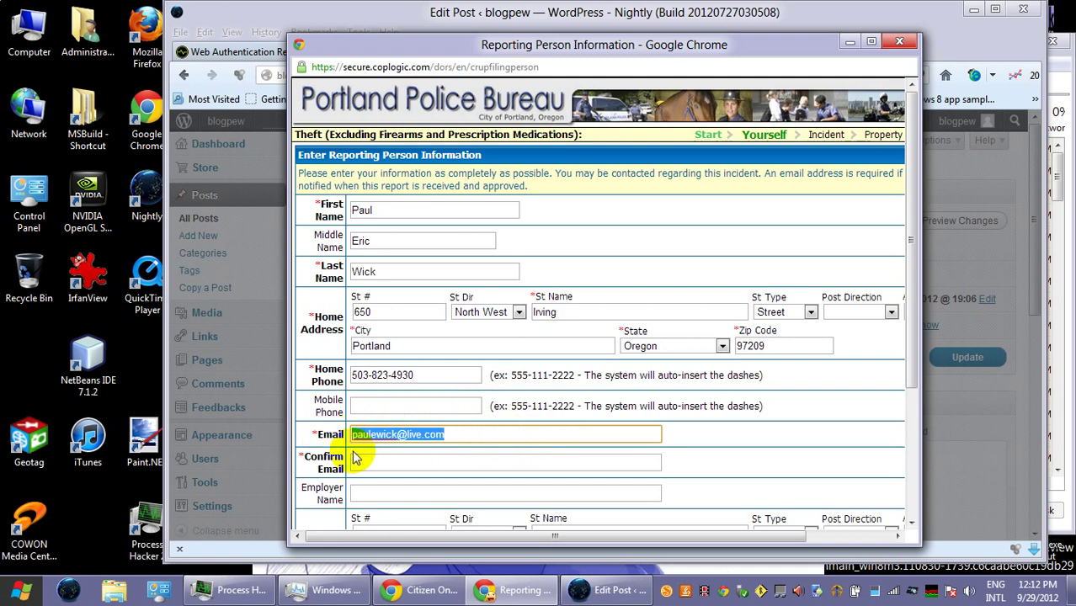
pyautogui.click(419, 460)
pyautogui.hotkey('ctrl', 'v')
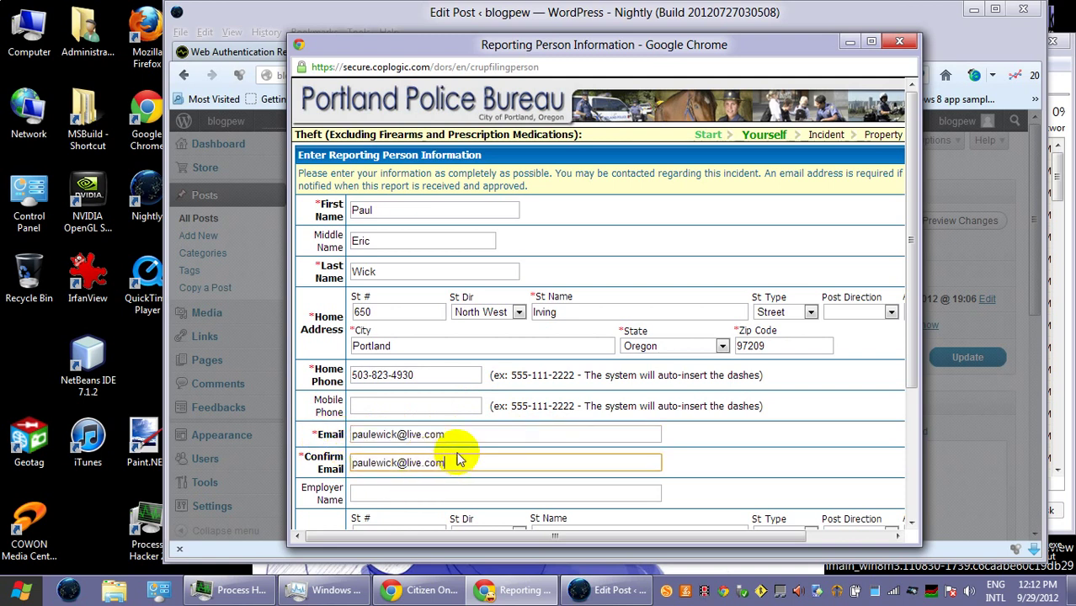
# - Choose the reporter's race and sex from the dropdowns
pyautogui.scroll(-2, 516, 438)
pyautogui.scroll(-1, 518, 439)
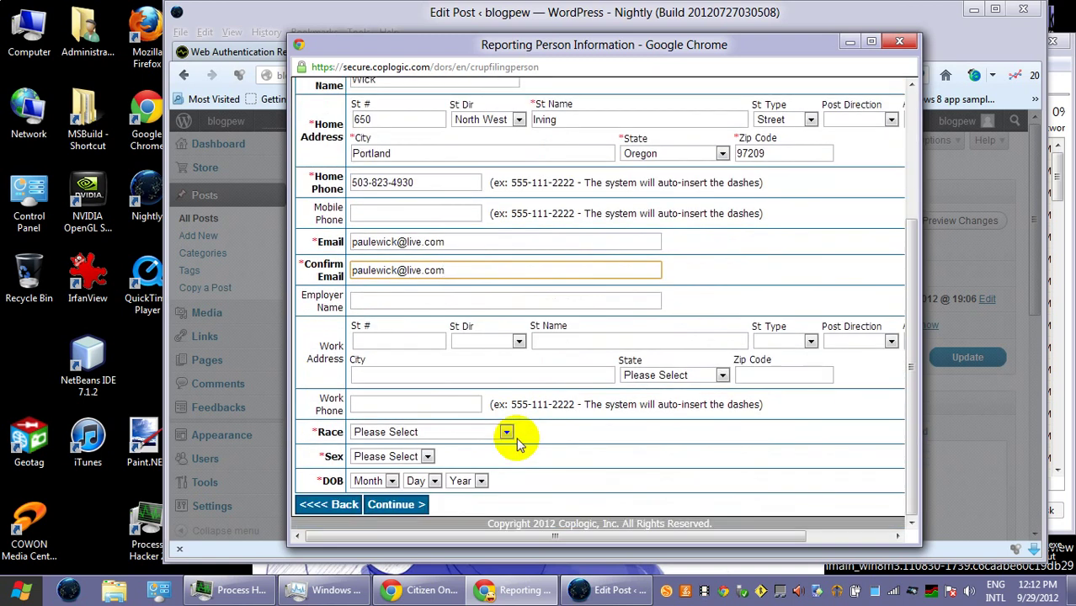
pyautogui.click(434, 432)
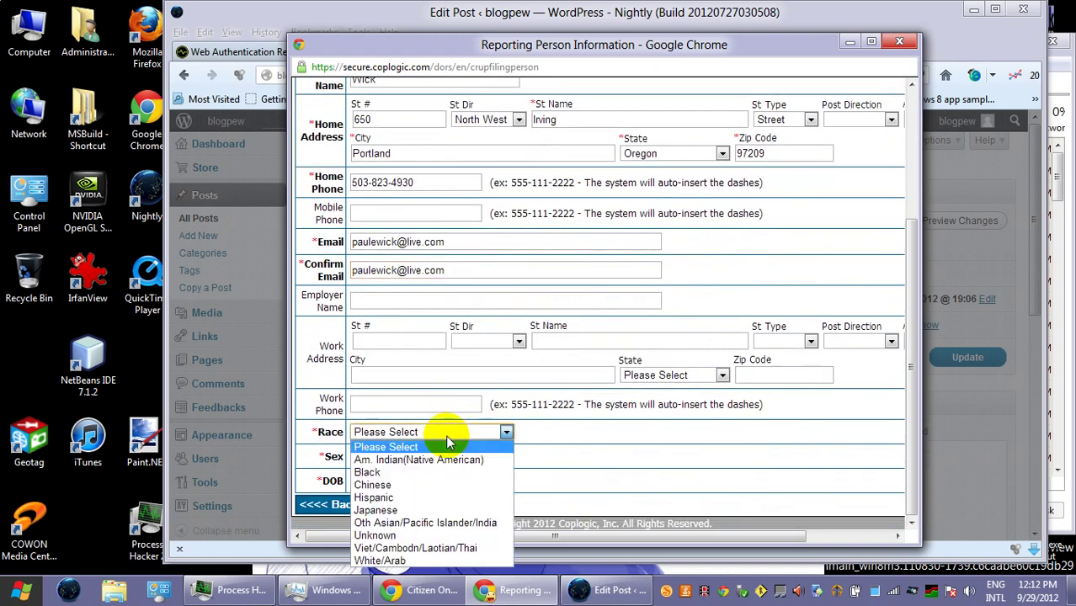
pyautogui.click(452, 561)
pyautogui.click(392, 456)
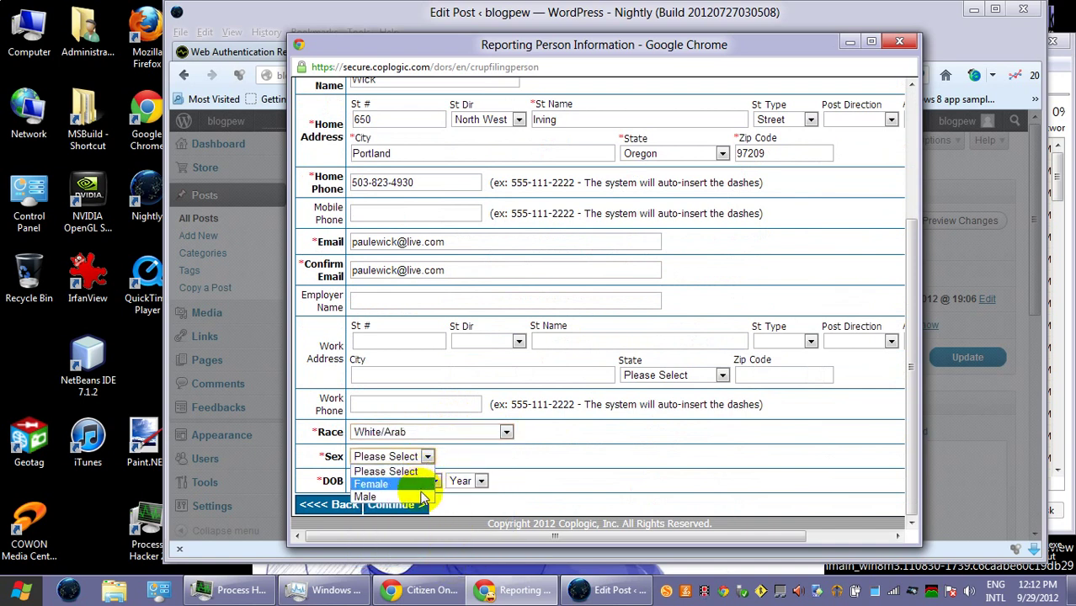
pyautogui.click(370, 497)
# - Select the reporter's birth month, day and year, then continue to Incident Information
pyautogui.click(391, 481)
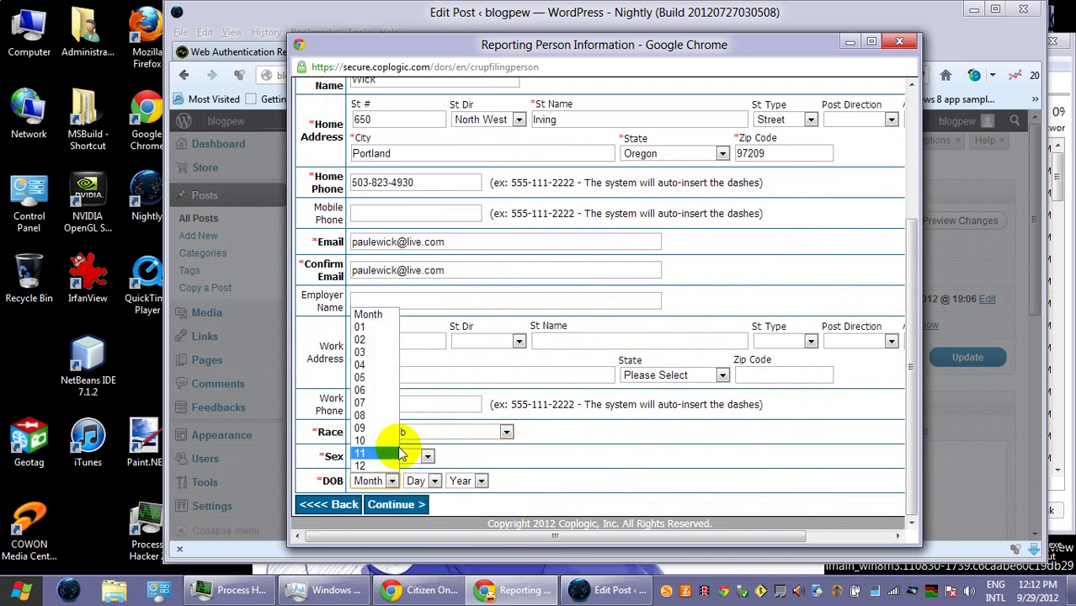
pyautogui.click(368, 326)
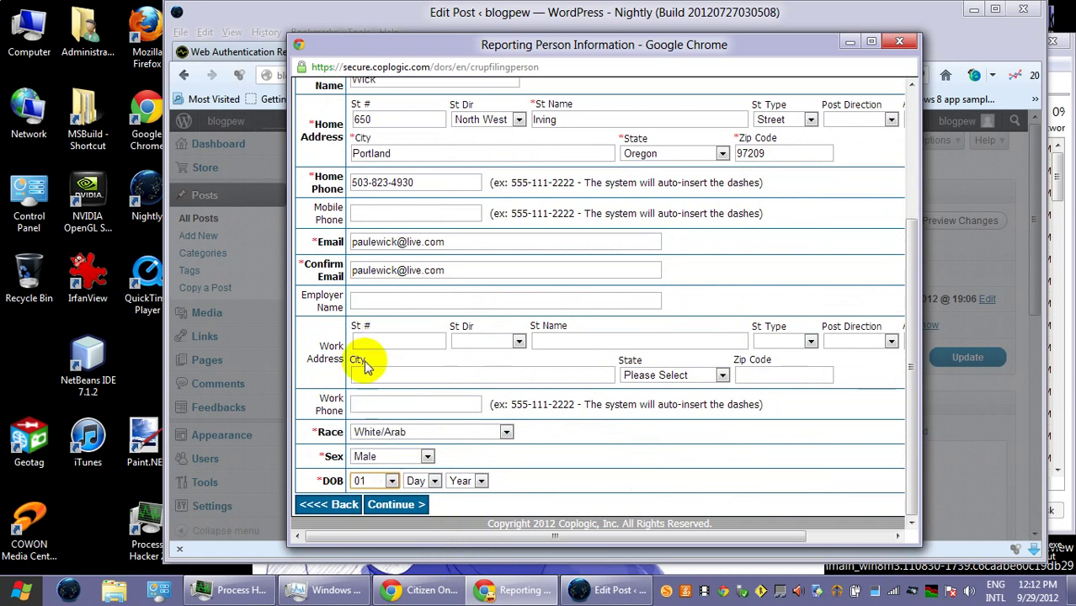
pyautogui.click(432, 480)
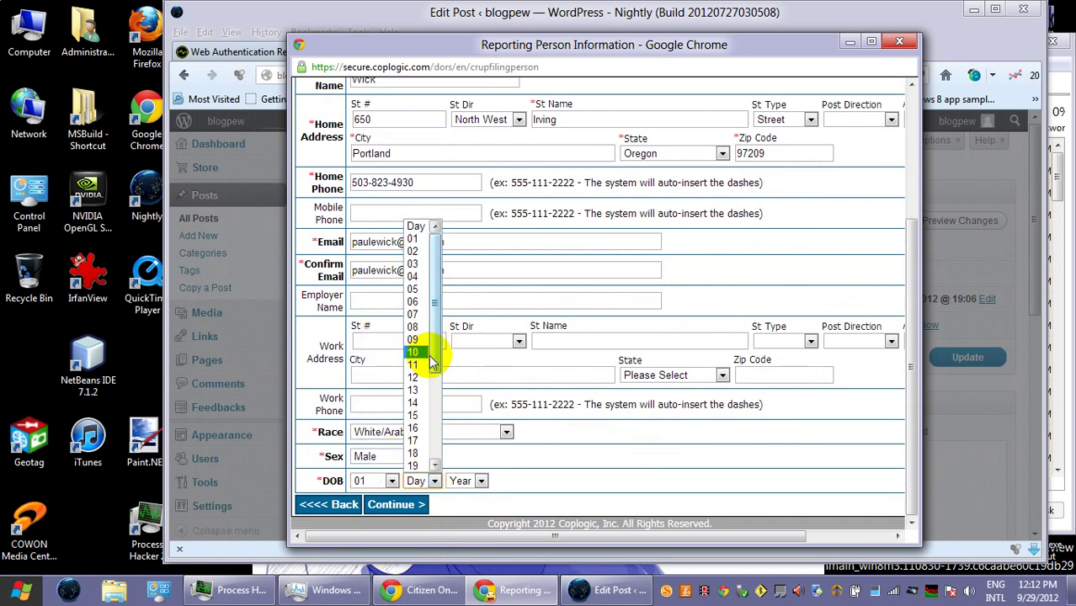
pyautogui.click(425, 352)
pyautogui.click(464, 482)
pyautogui.scroll(-10, 482, 454)
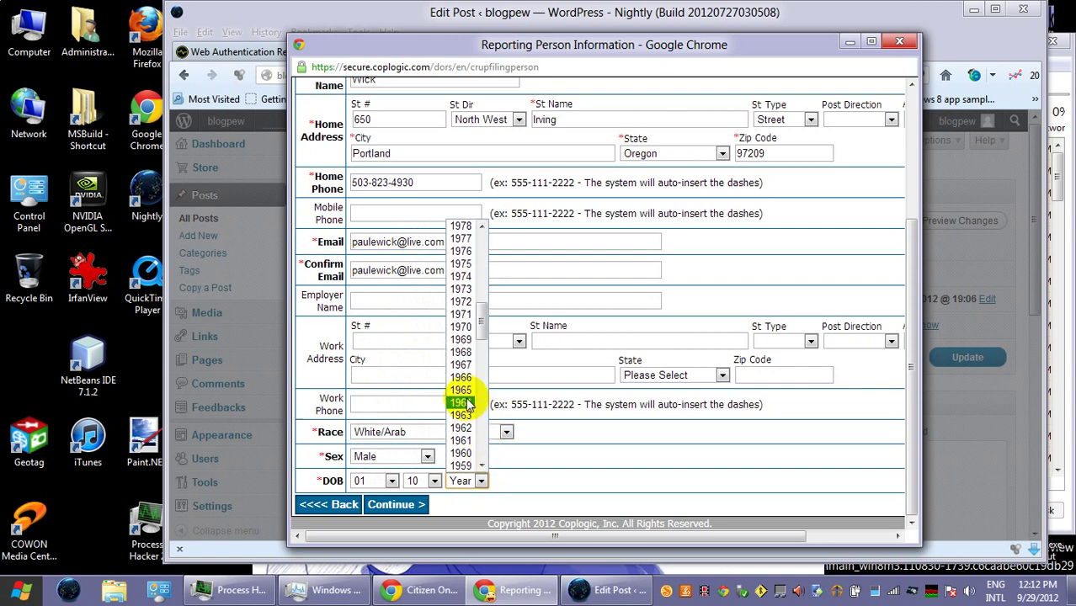
pyautogui.click(464, 392)
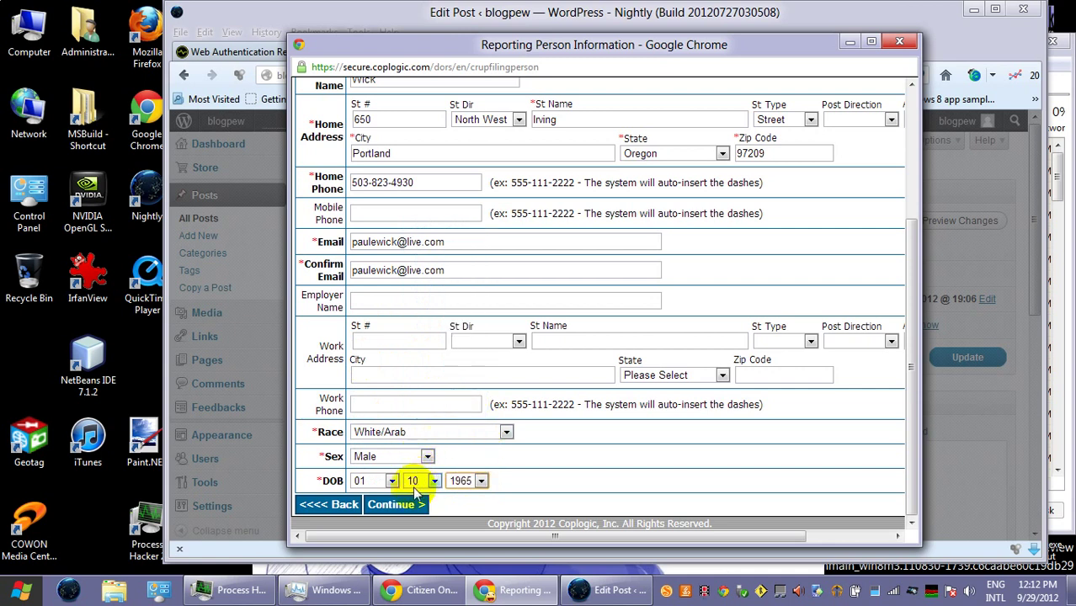
pyautogui.click(415, 508)
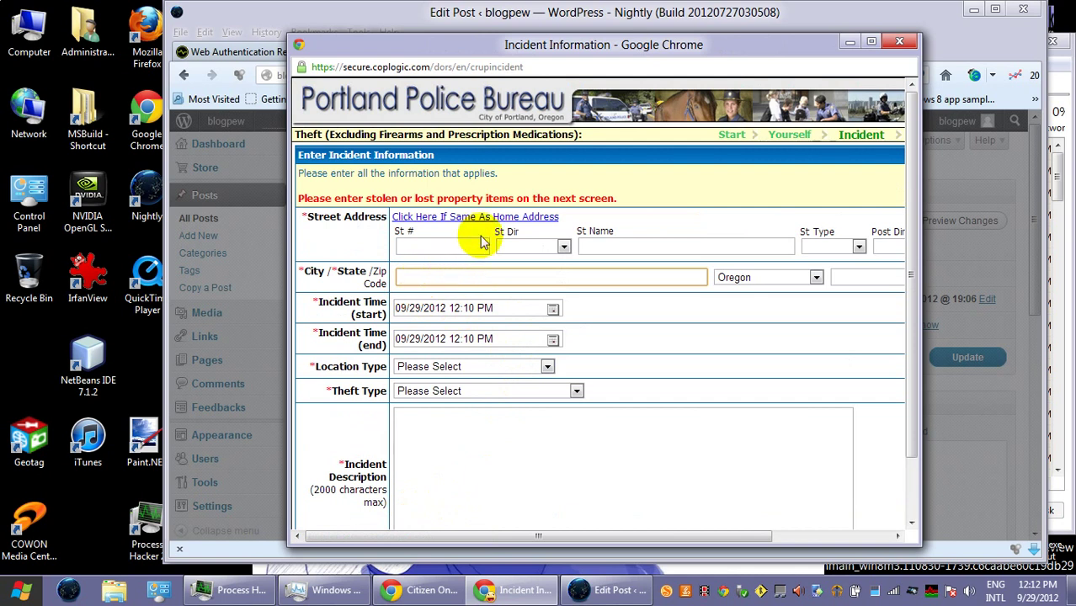
# - Enter 'near 2nd ave and Couch St' as the incident street name, fixing typos
pyautogui.click(607, 244)
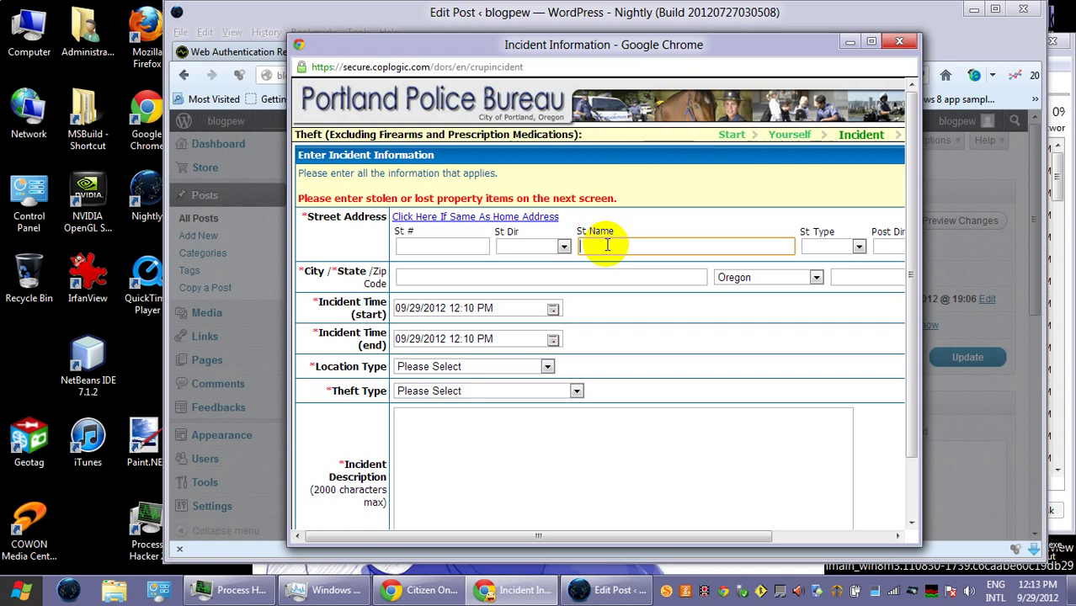
pyautogui.write('near 2nd')
pyautogui.write(' and')
pyautogui.press('BackSpace')
pyautogui.press('BackSpace')
pyautogui.write('ve and Couch')
pyautogui.press('Tab')
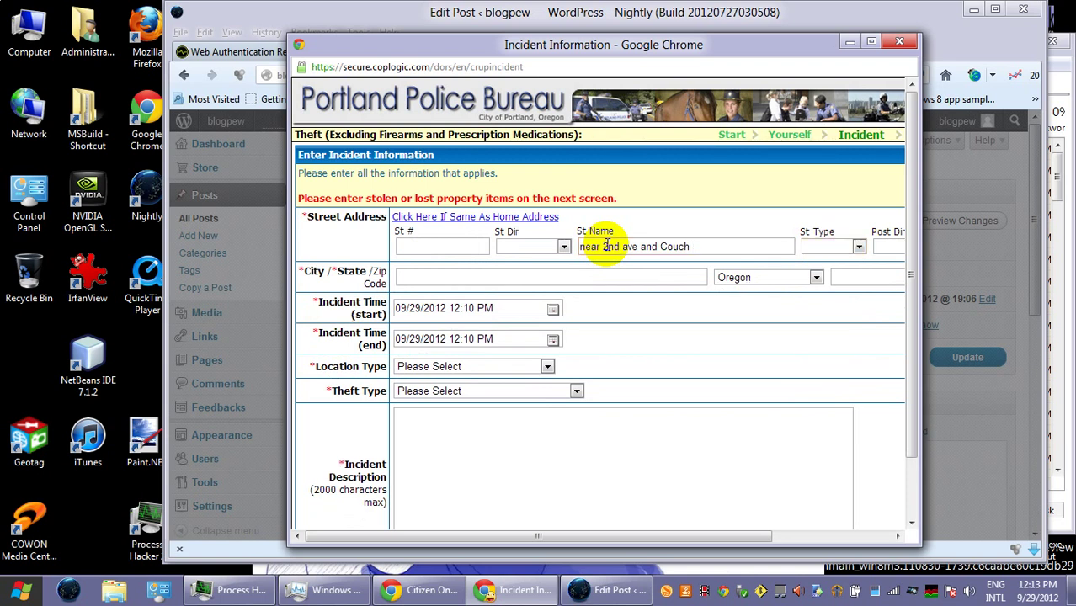
pyautogui.click(756, 252)
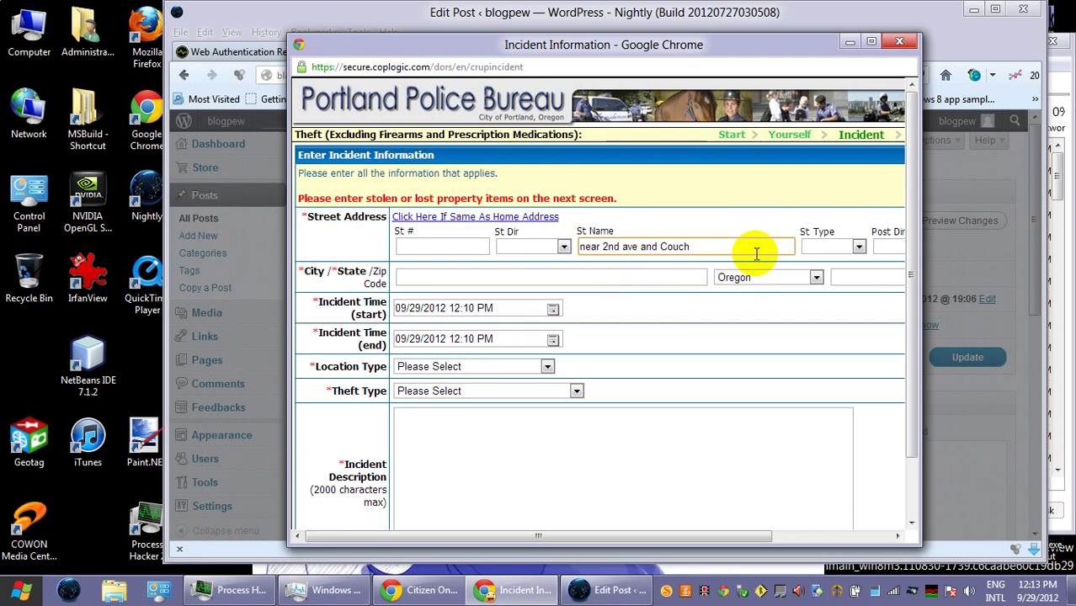
pyautogui.write('St')
pyautogui.click(641, 281)
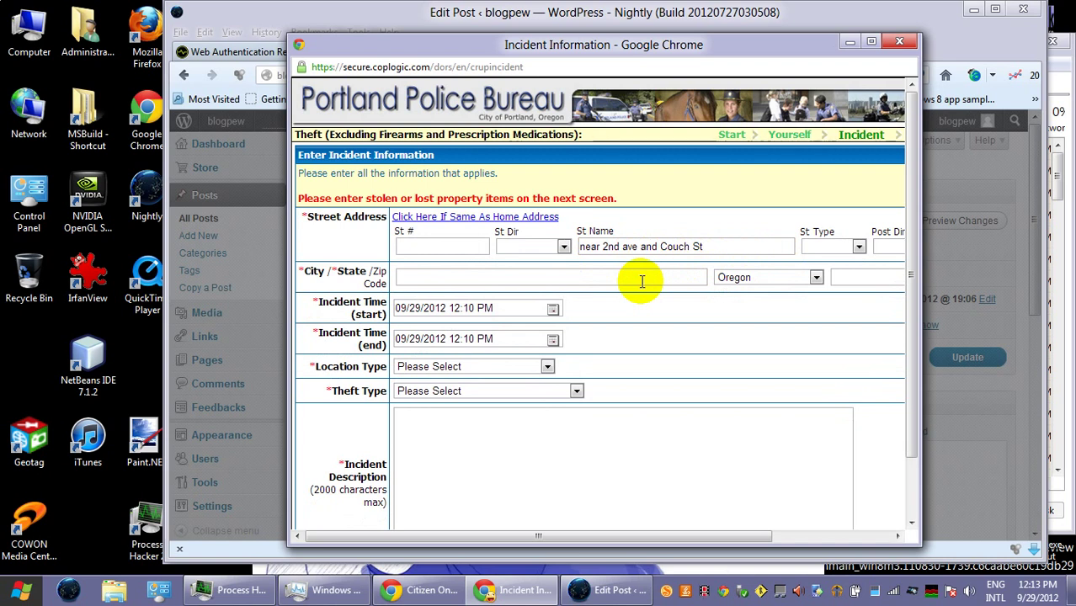
# - Move and widen the browser window, then start the incident city as 'Port'
pyautogui.moveTo(921, 304); pyautogui.dragTo(1022, 305)
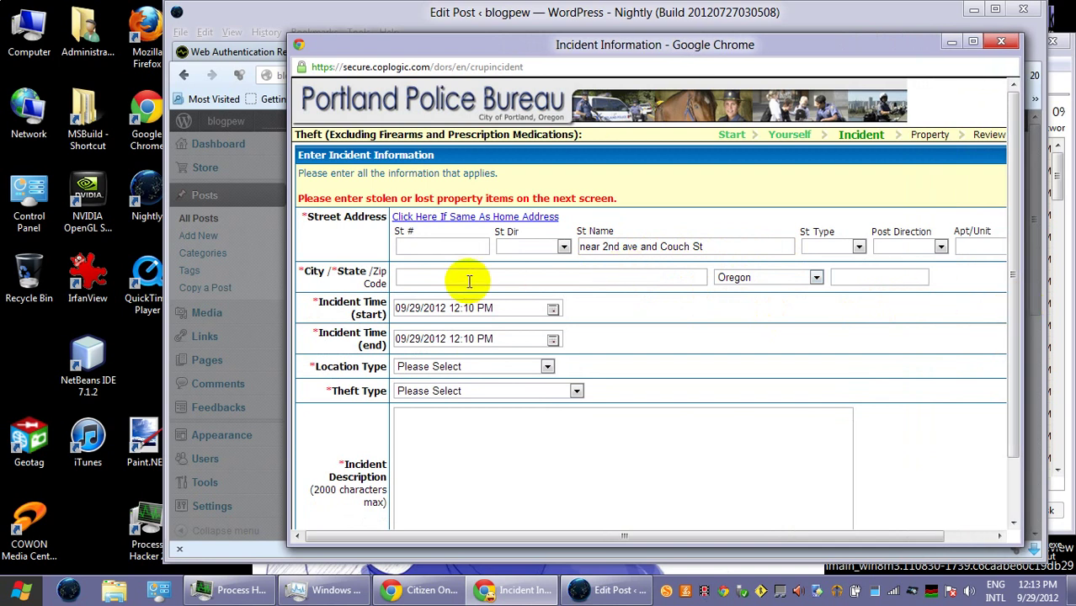
pyautogui.moveTo(473, 49); pyautogui.dragTo(354, 51)
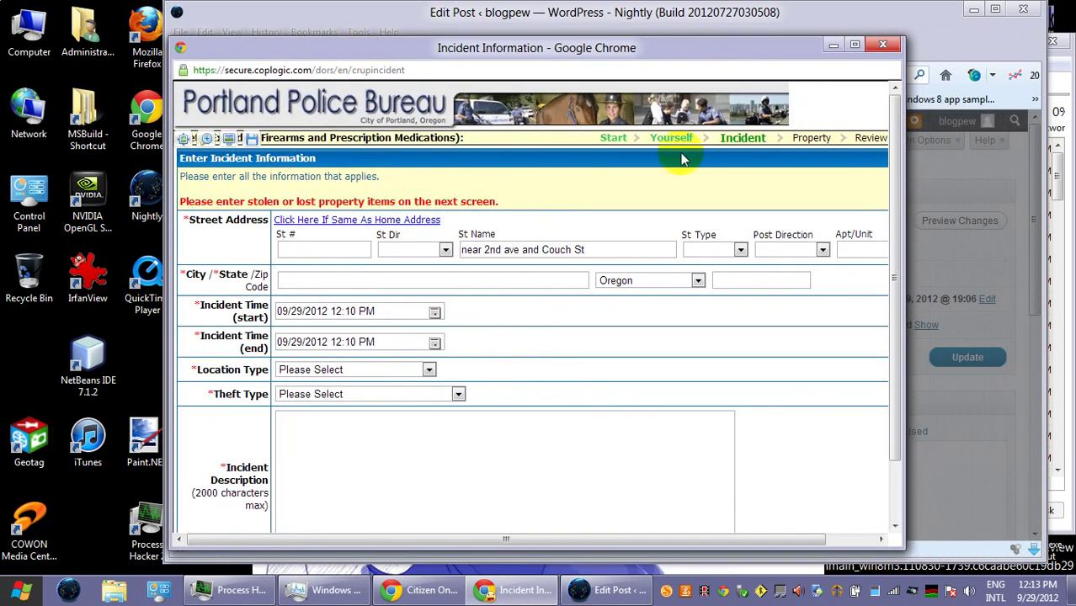
pyautogui.moveTo(901, 286); pyautogui.dragTo(1003, 292)
pyautogui.click(443, 279)
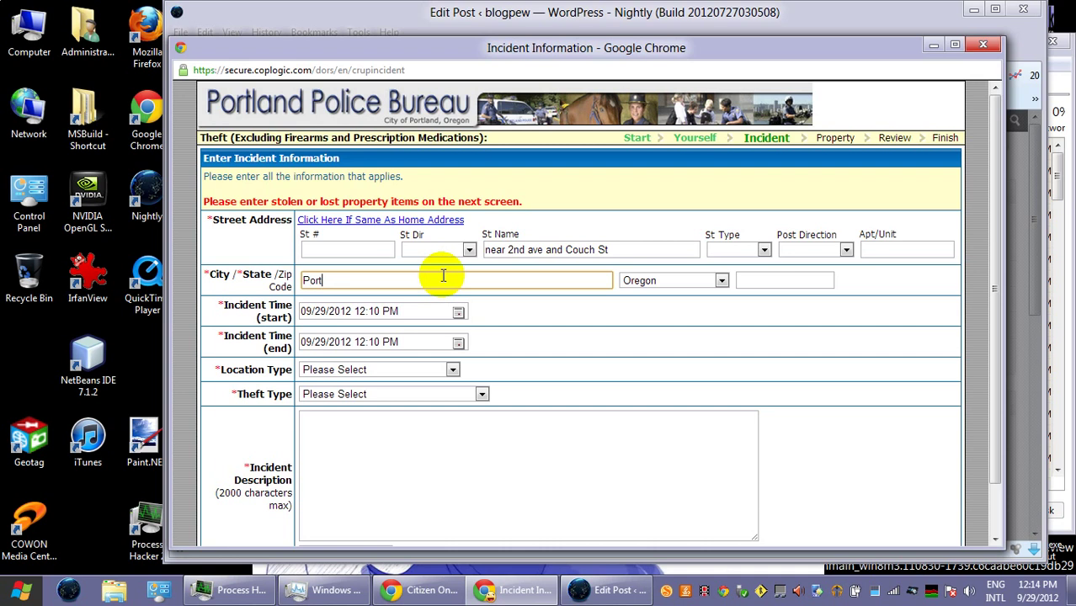
# - Complete the incident city as Portland and enter zip 97209
pyautogui.write('nd')
pyautogui.press('Tab')
pyautogui.press('Tab')
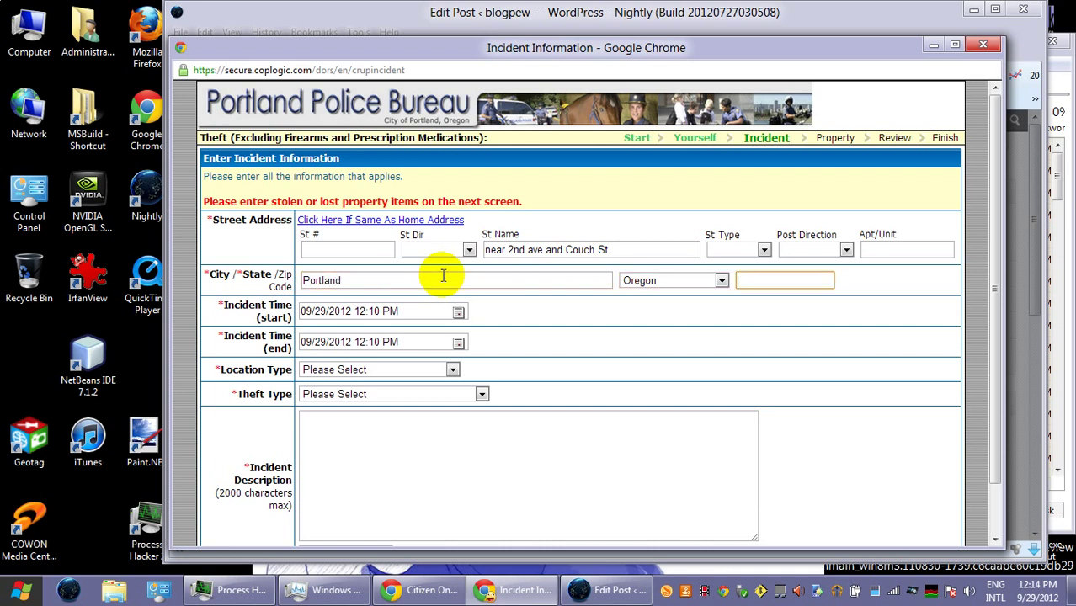
pyautogui.write('97209')
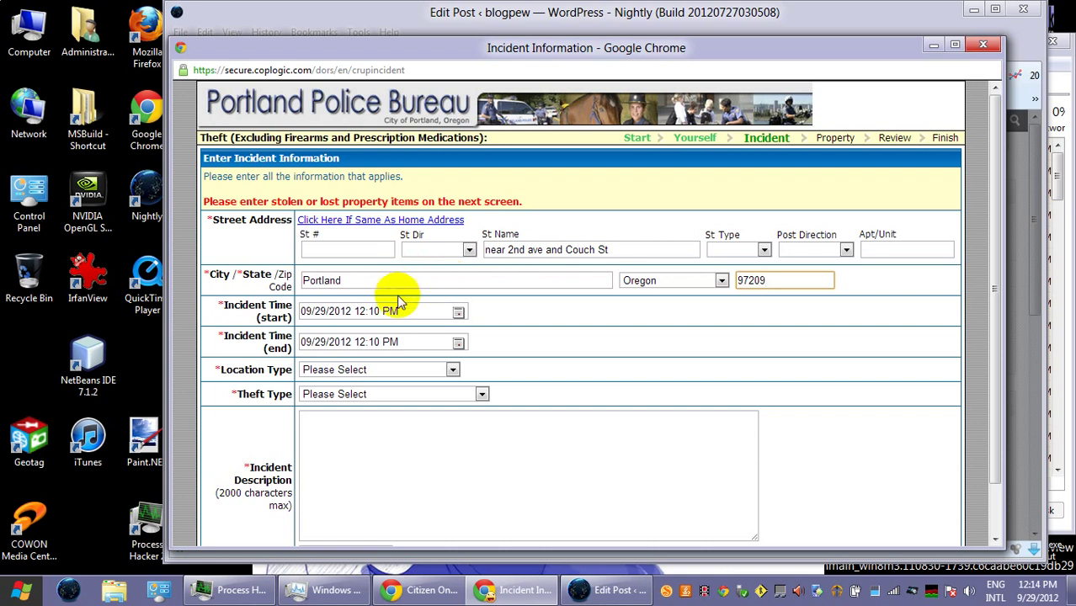
# - Set the incident time window from 01:00 AM to 04:00 AM on 09/29/2012
pyautogui.click(459, 312)
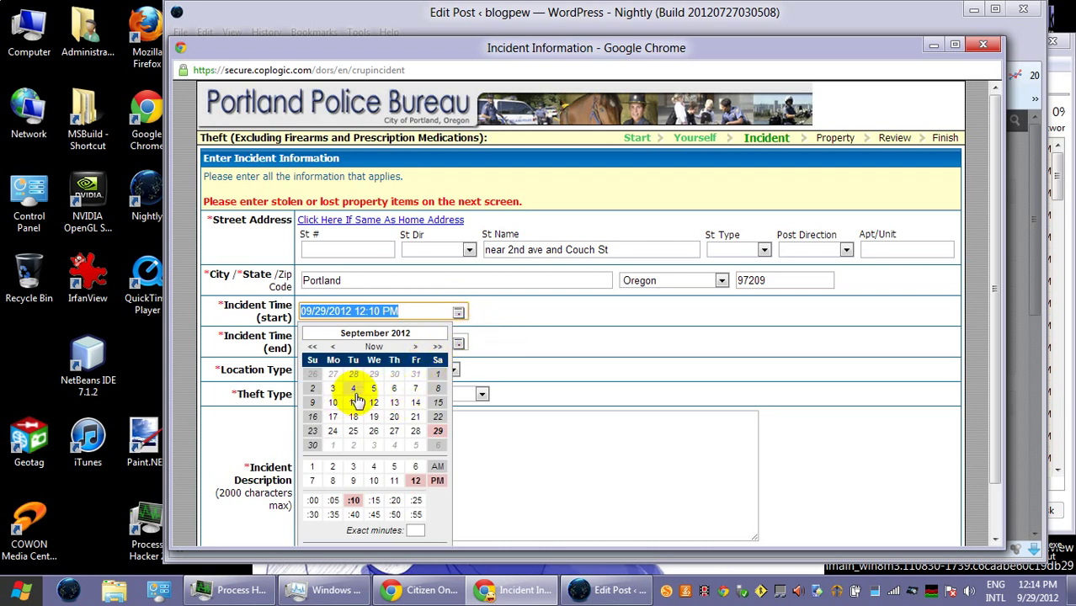
pyautogui.click(312, 467)
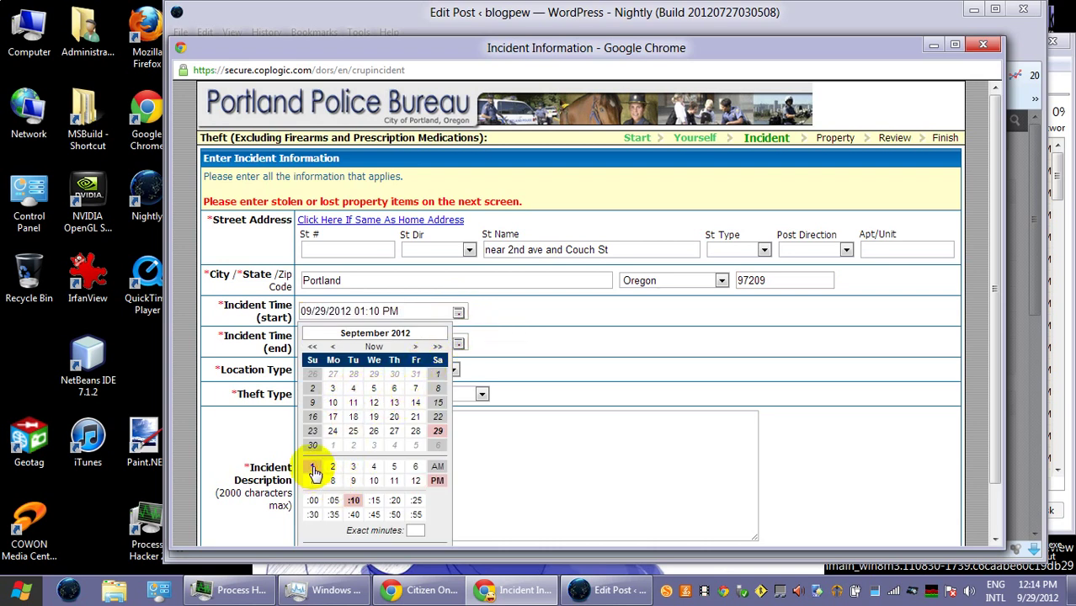
pyautogui.click(437, 467)
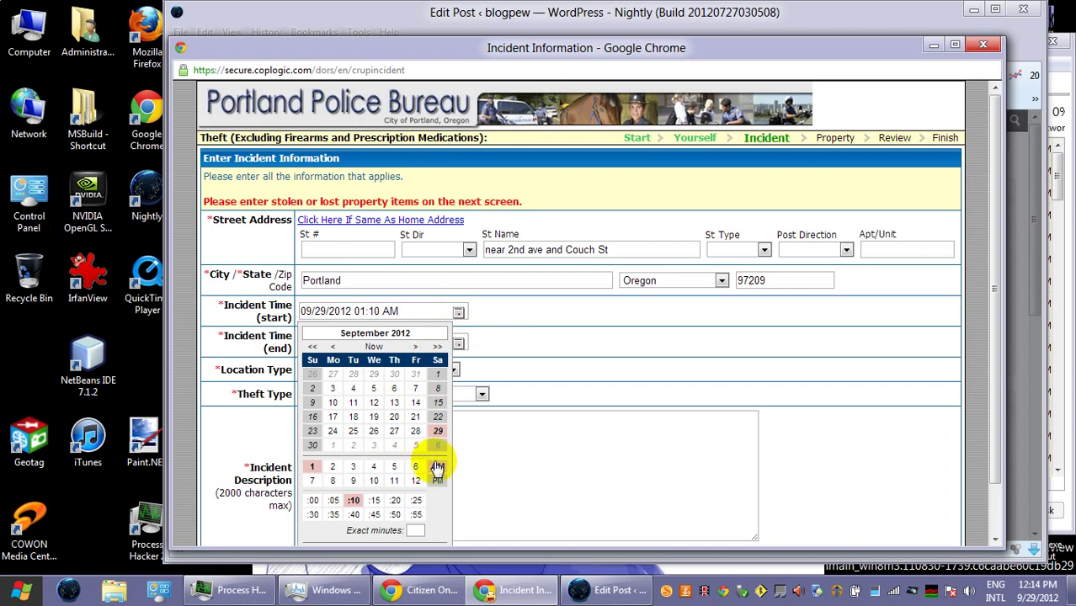
pyautogui.click(314, 503)
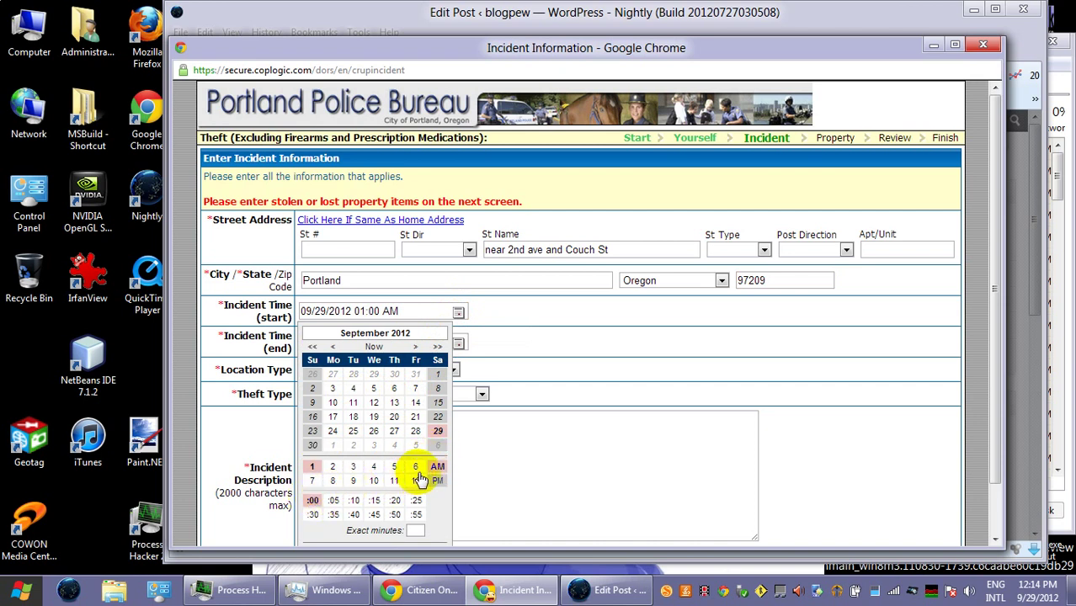
pyautogui.click(500, 473)
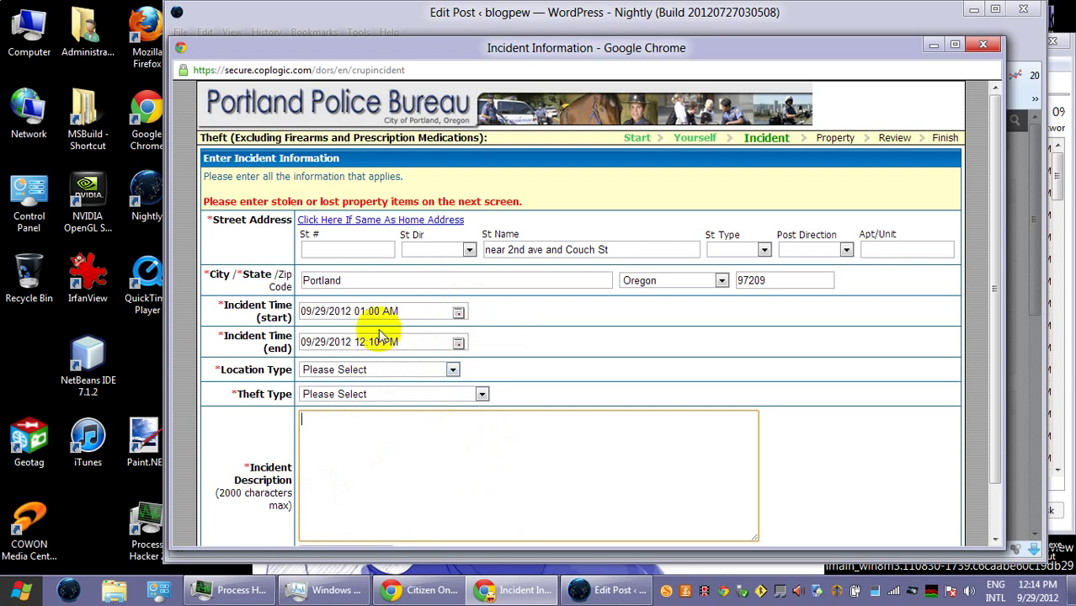
pyautogui.click(457, 342)
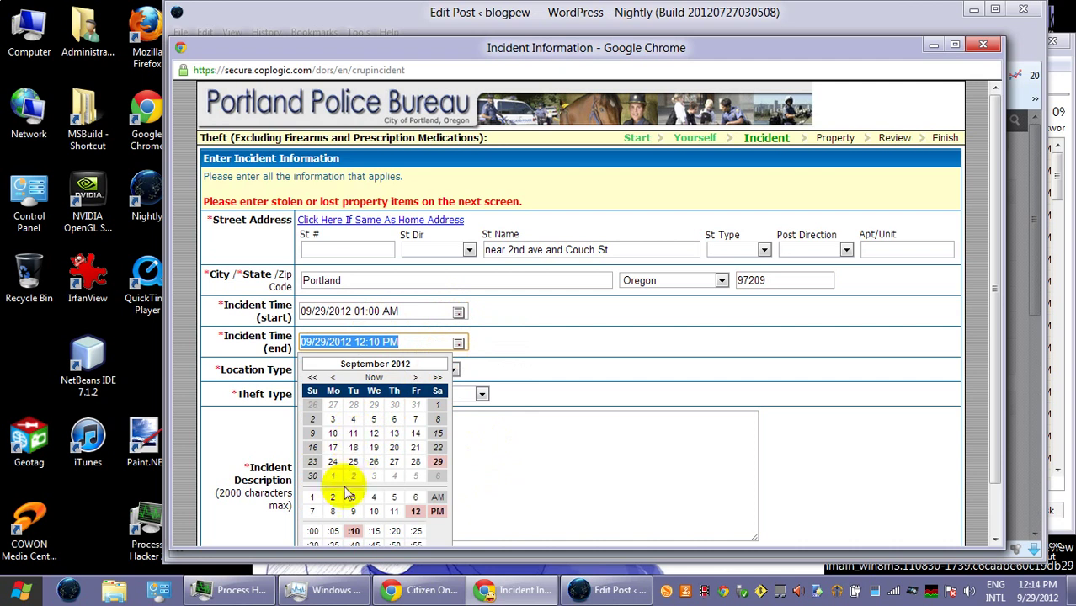
pyautogui.click(374, 496)
pyautogui.click(437, 497)
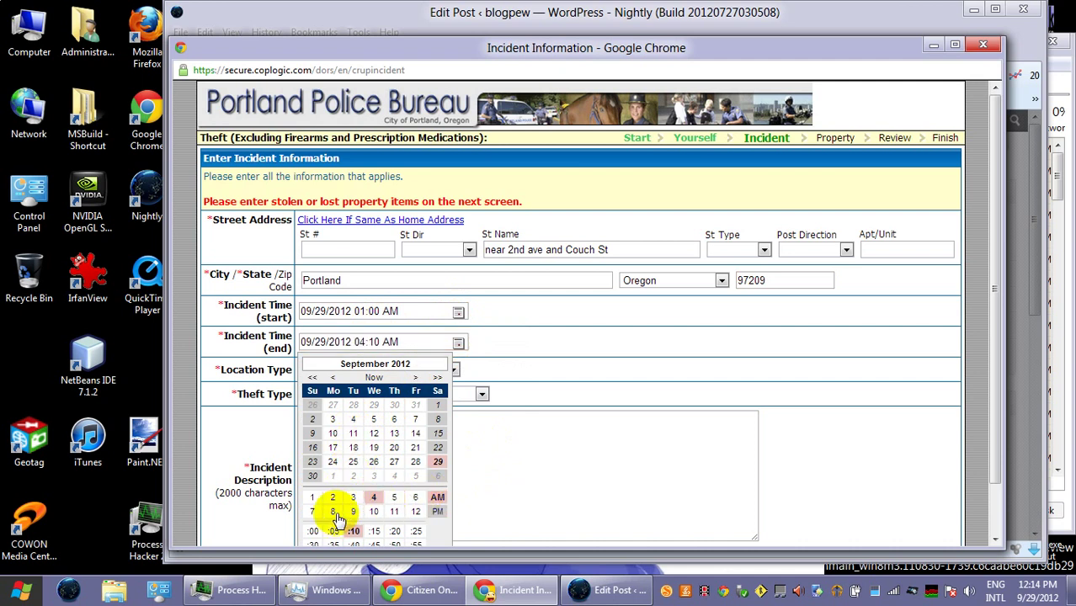
pyautogui.click(312, 530)
pyautogui.click(477, 467)
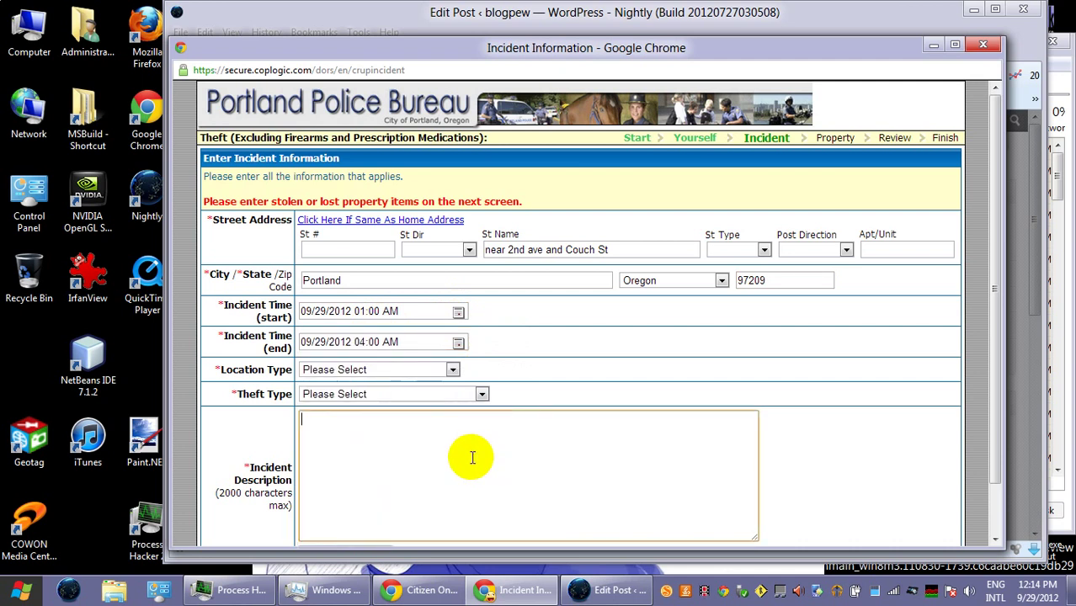
# - Pick Street/Hwy/Sidewalk as location type and Theft All Others (Includes Residence) as theft type
pyautogui.click(412, 367)
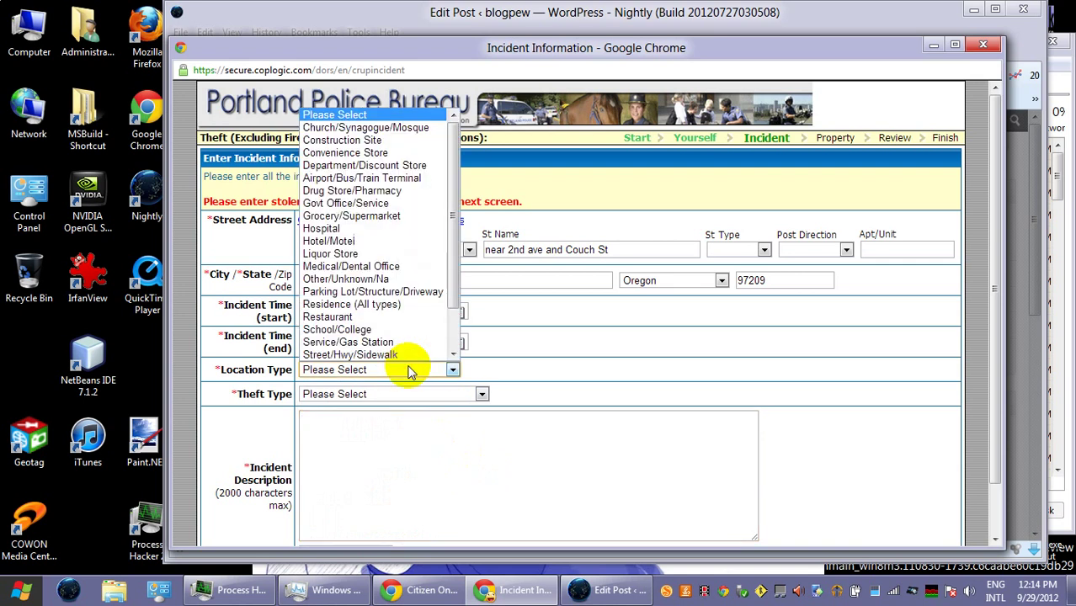
pyautogui.click(415, 356)
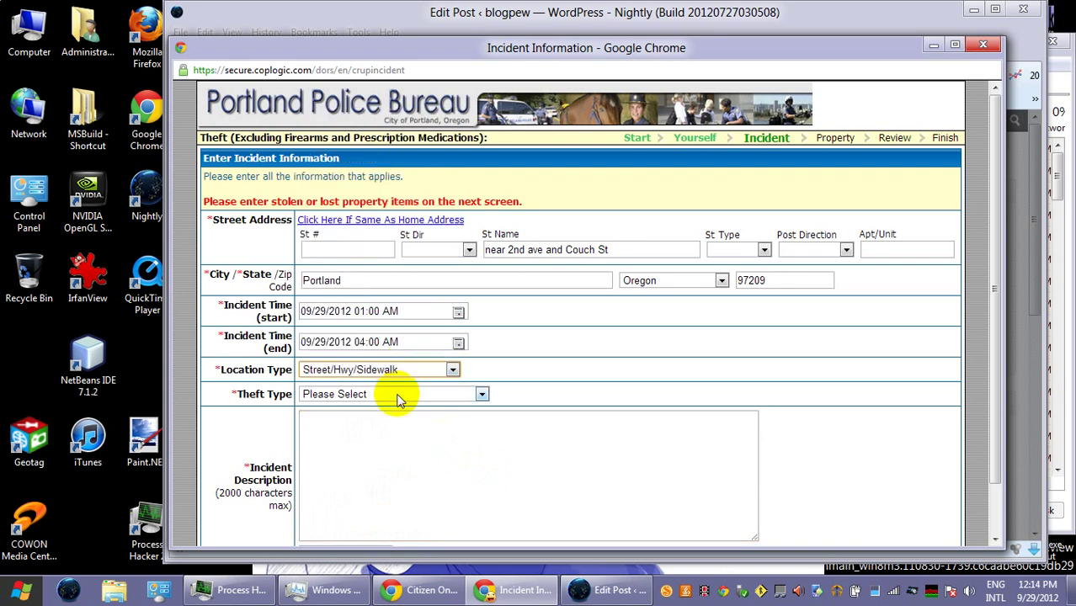
pyautogui.click(397, 396)
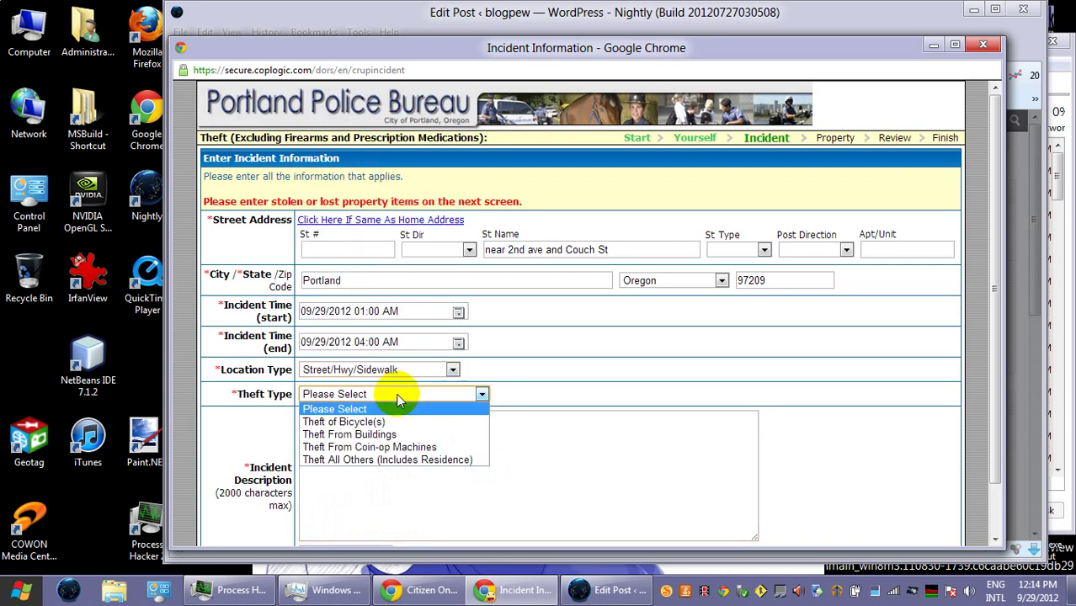
pyautogui.click(408, 459)
pyautogui.click(408, 456)
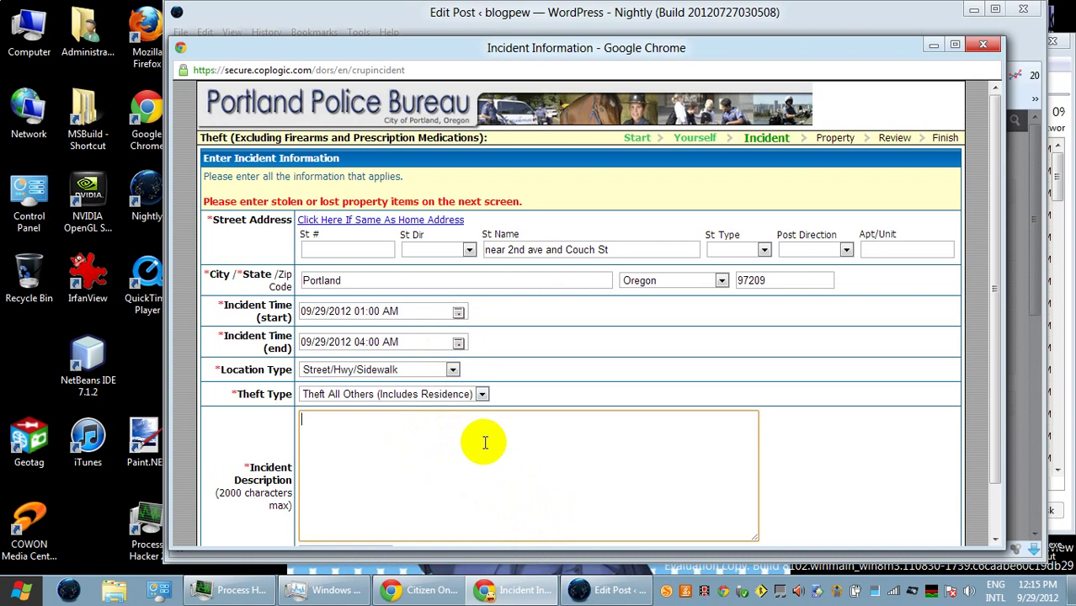
# - Describe tote bags stolen while sleeping near Greenworks, ending with 'blog with more information at:'
pyautogui.write('I slept on the sidewalk')
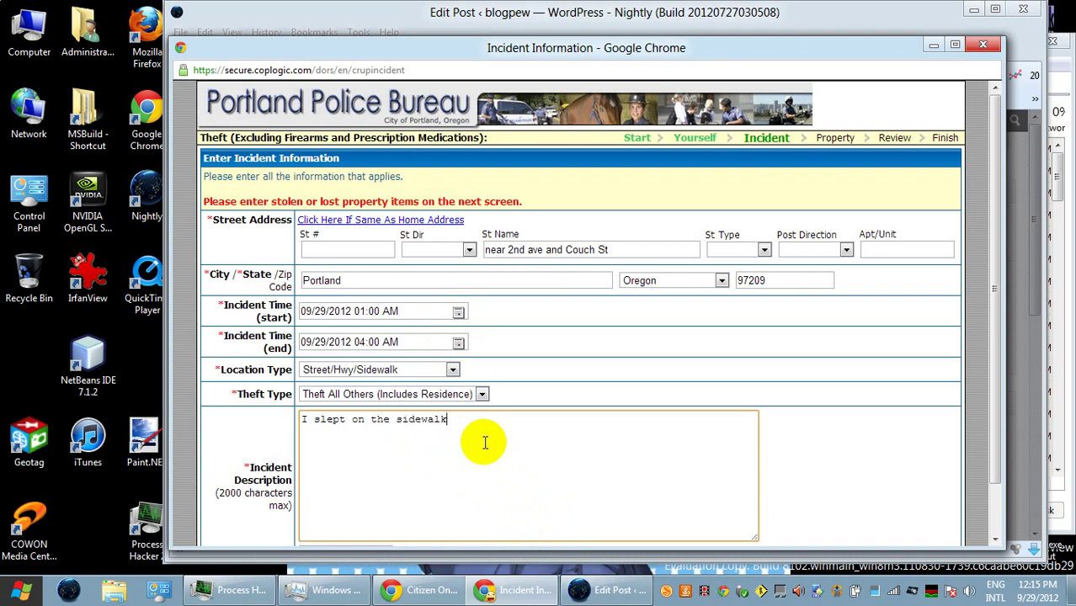
pyautogui.write(' near Greenworks, ')
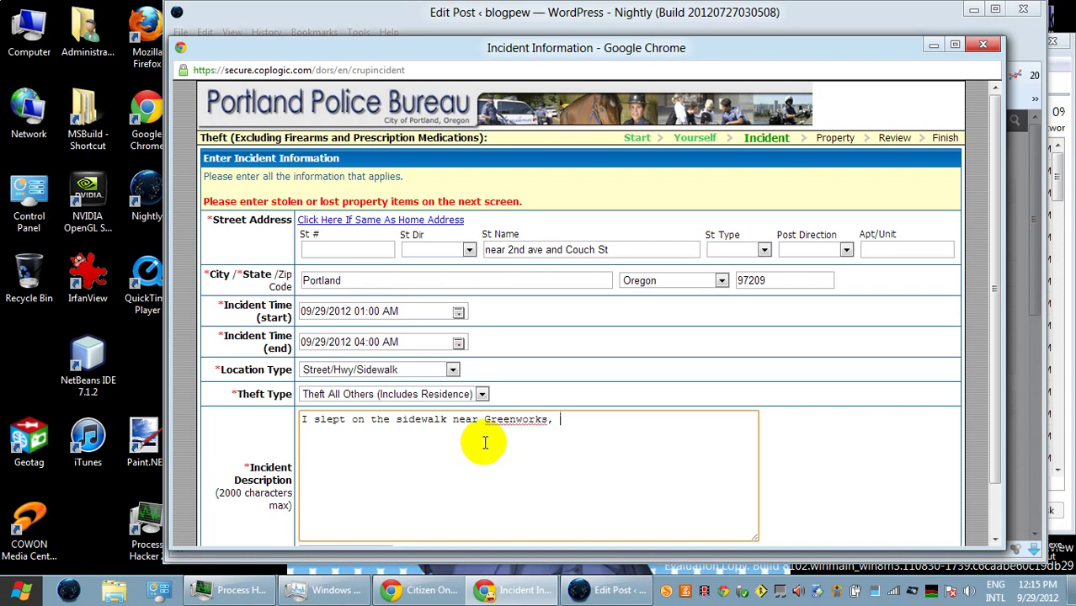
pyautogui.write('and when I got up, m')
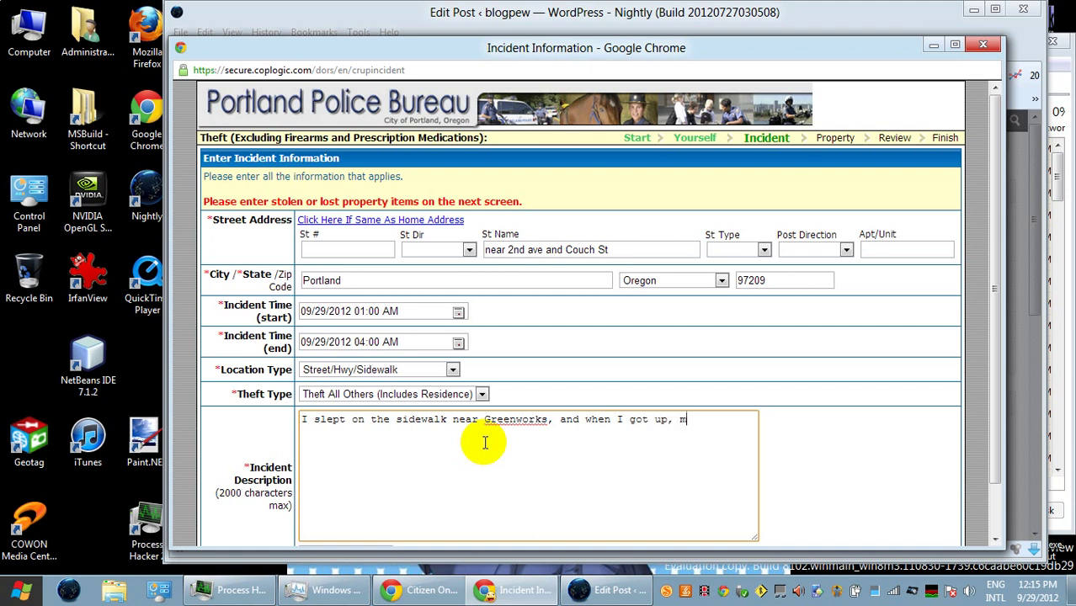
pyautogui.write('y tote bags were stolen')
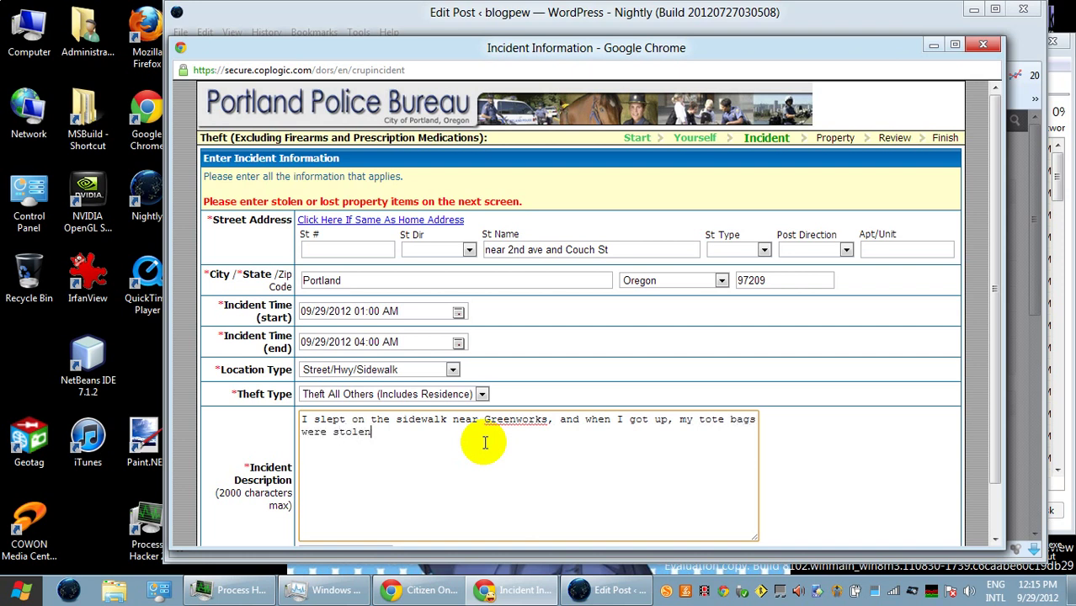
pyautogui.write('. I took photos.')
pyautogui.press('Return')
pyautogui.write('blog')
pyautogui.click(484, 443)
pyautogui.write('a')
pyautogui.hotkey('shift', 'Right')
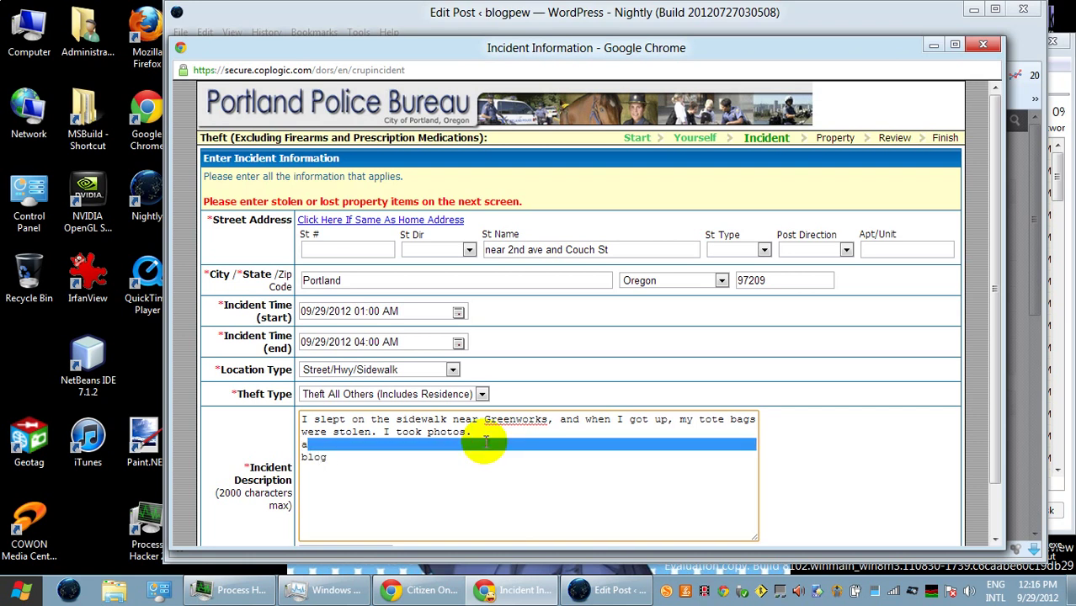
pyautogui.press('Delete')
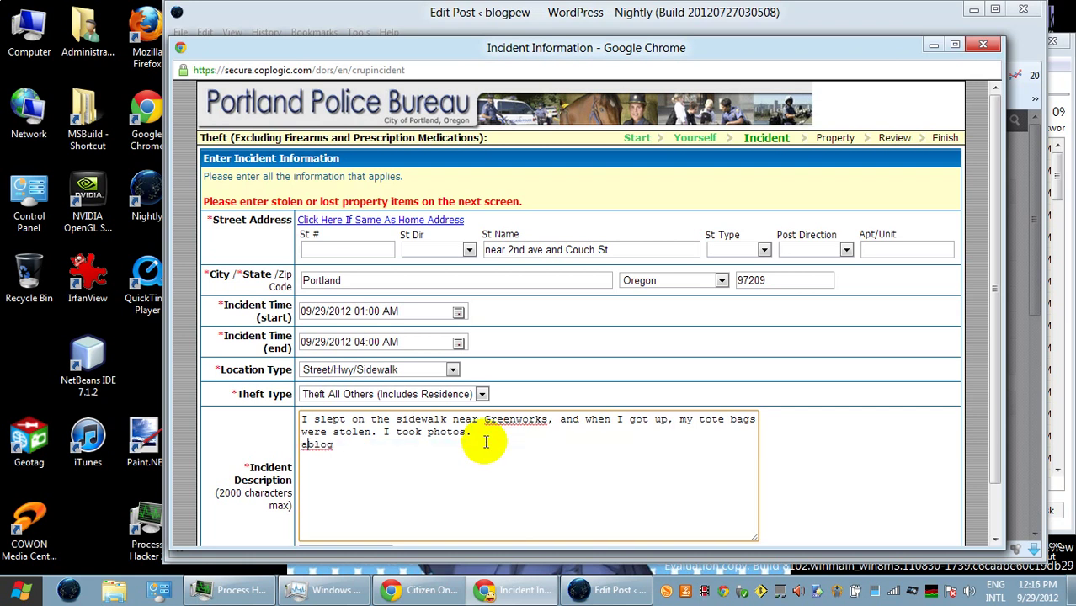
pyautogui.press('BackSpace')
pyautogui.press('Return')
pyautogui.write('wi')
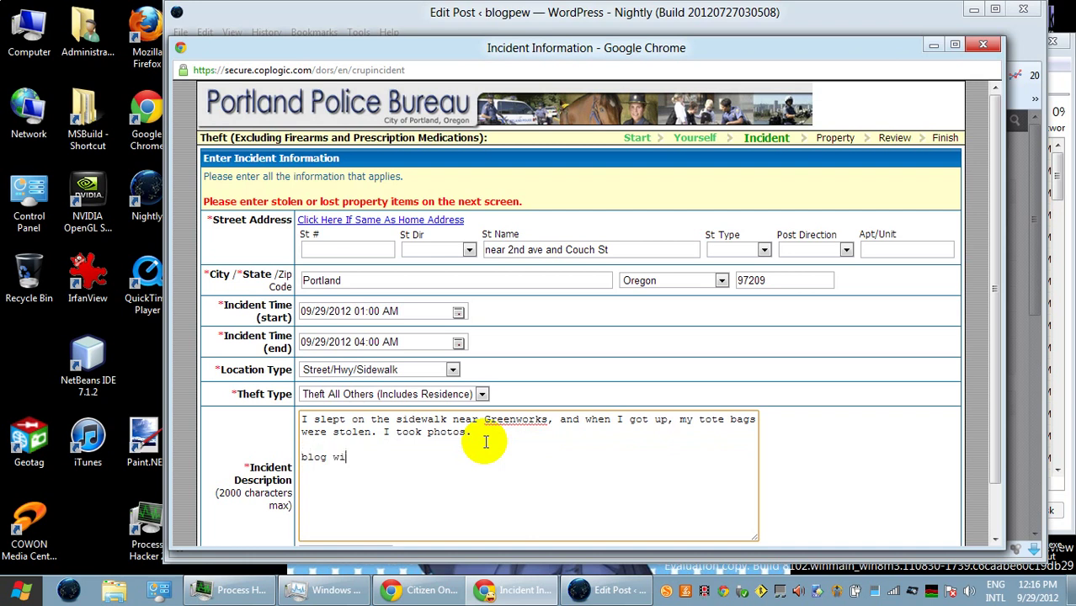
pyautogui.write('th more information at')
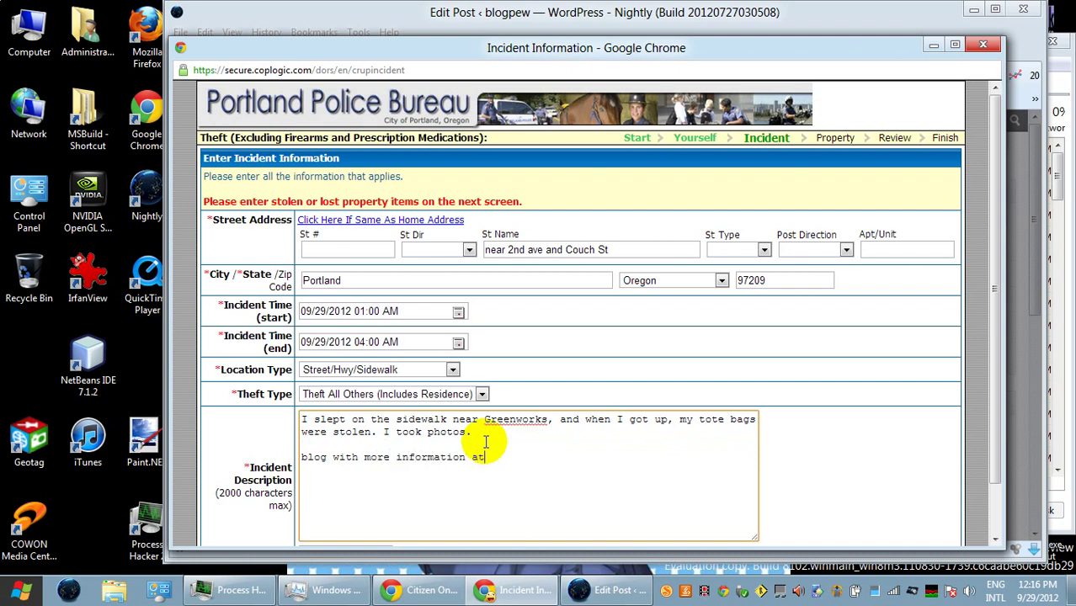
pyautogui.write(':')
pyautogui.press('Return')
pyautogui.click(613, 589)
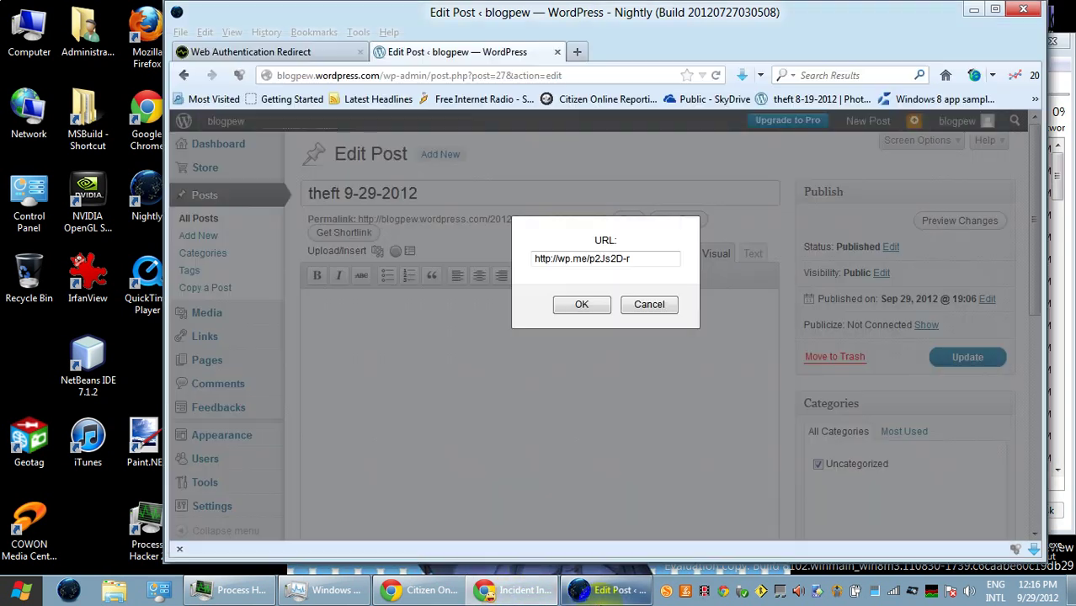
pyautogui.click(648, 257)
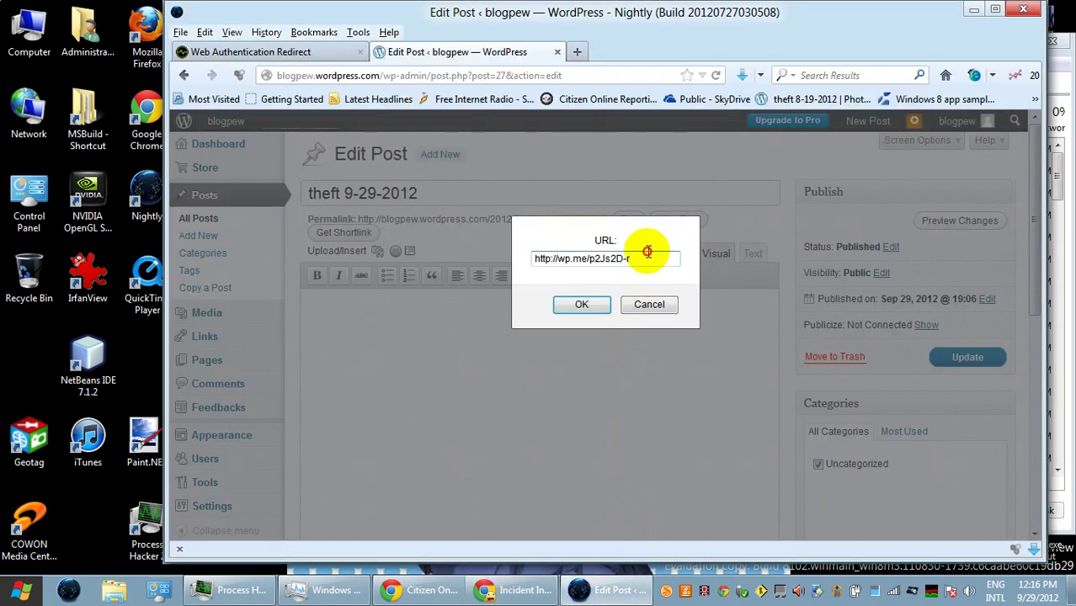
pyautogui.hotkey('shift', 'Left')
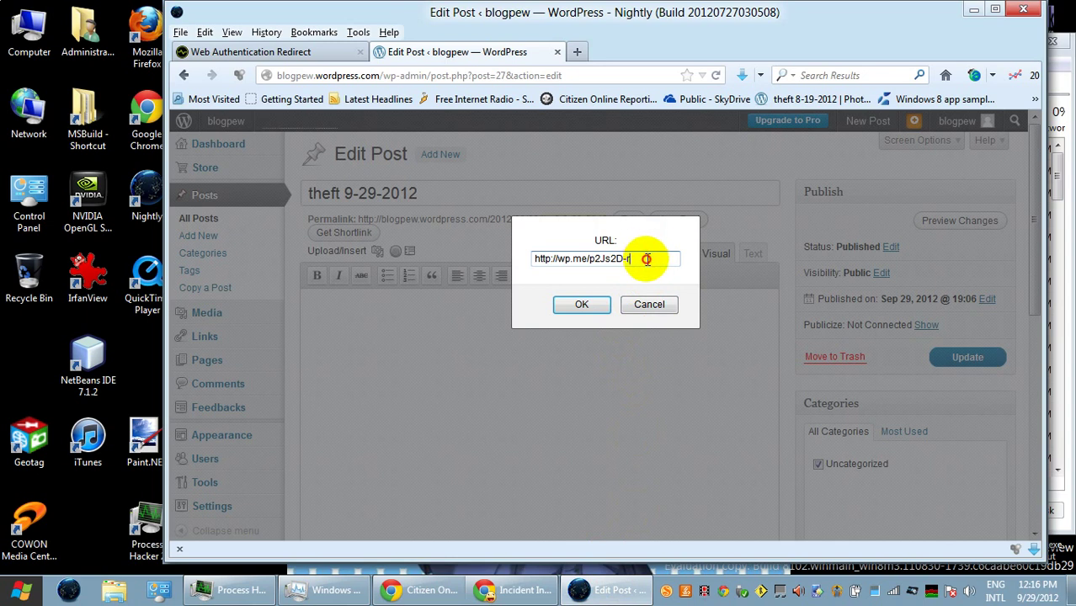
pyautogui.click(647, 259)
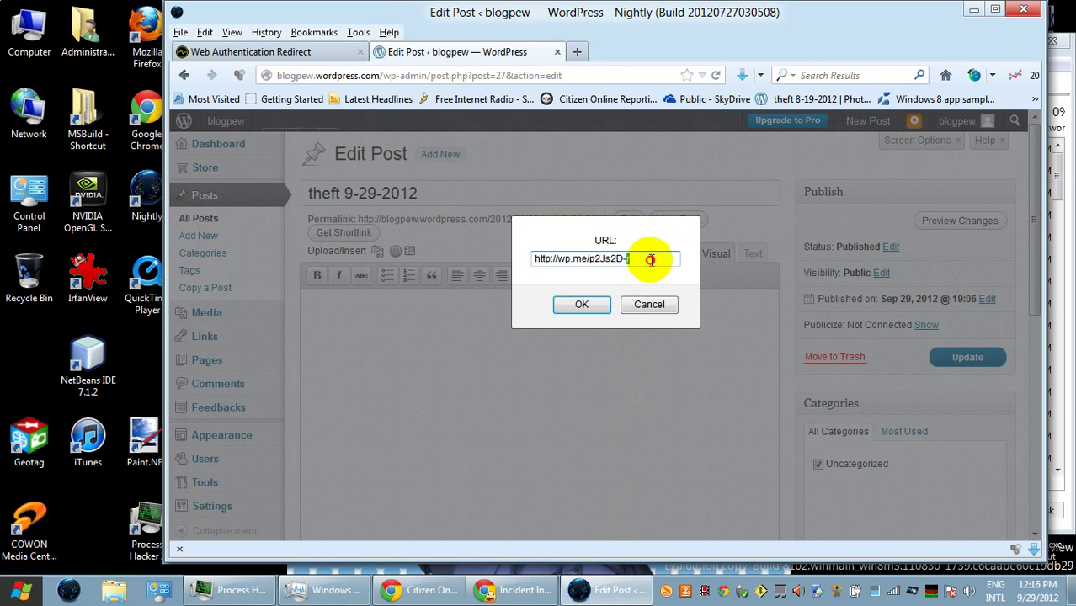
pyautogui.tripleClick(650, 258)
pyautogui.click(650, 258)
pyautogui.doubleClick(650, 258)
pyautogui.tripleClick(650, 258)
pyautogui.doubleClick(650, 259)
pyautogui.tripleClick(651, 258)
pyautogui.hotkey('ctrl', 'c')
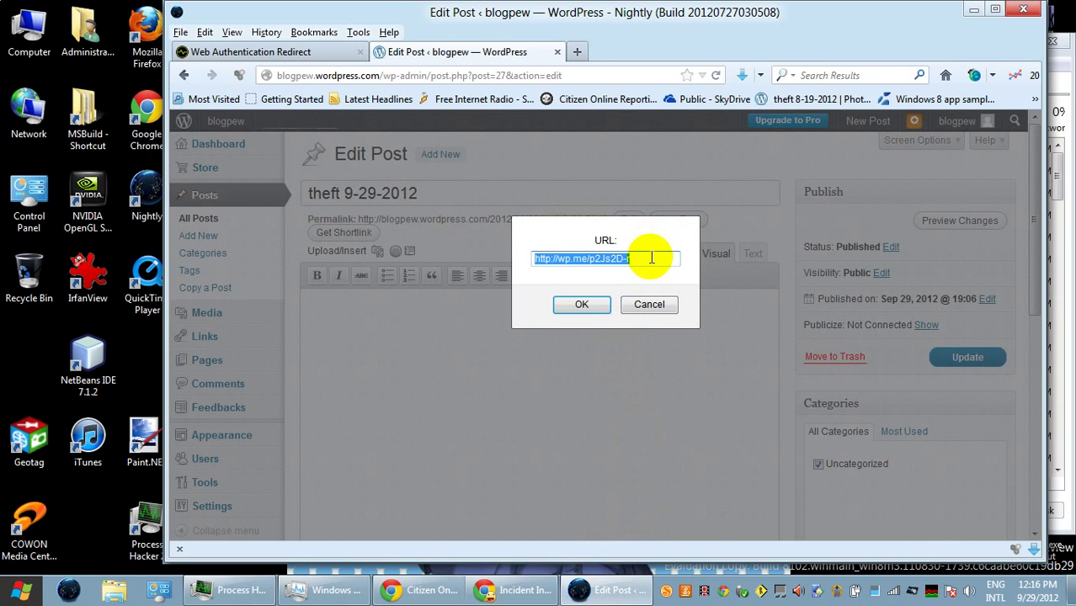
pyautogui.click(648, 303)
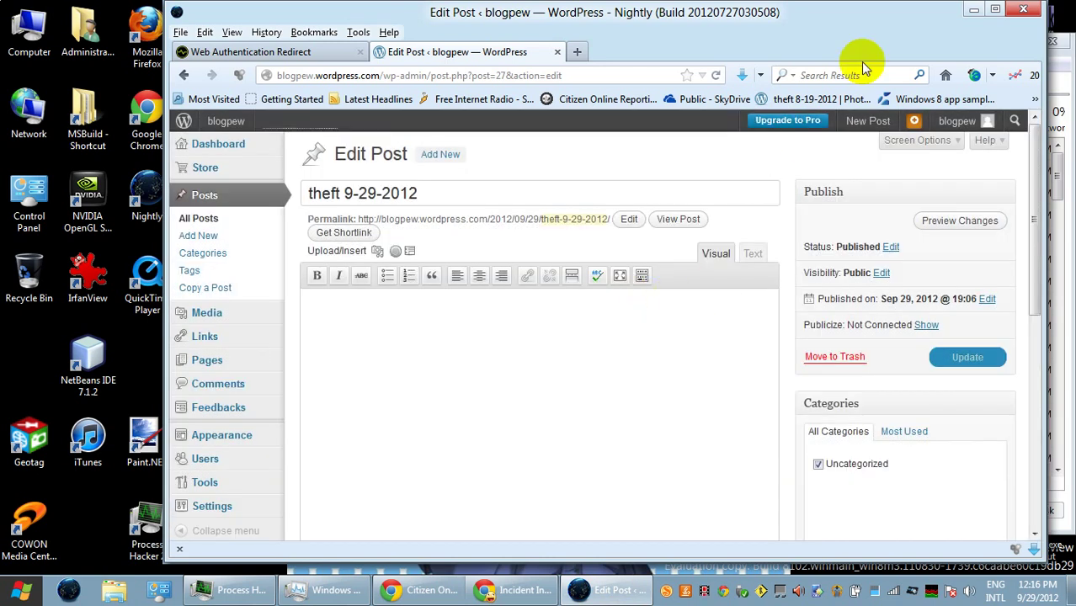
pyautogui.click(972, 11)
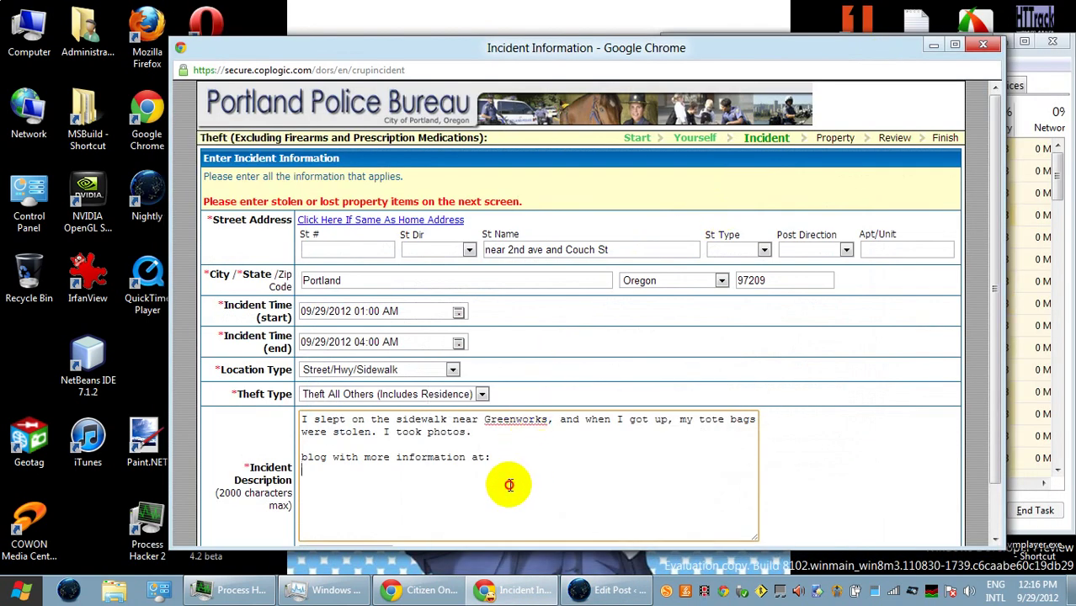
pyautogui.hotkey('ctrl', 'v')
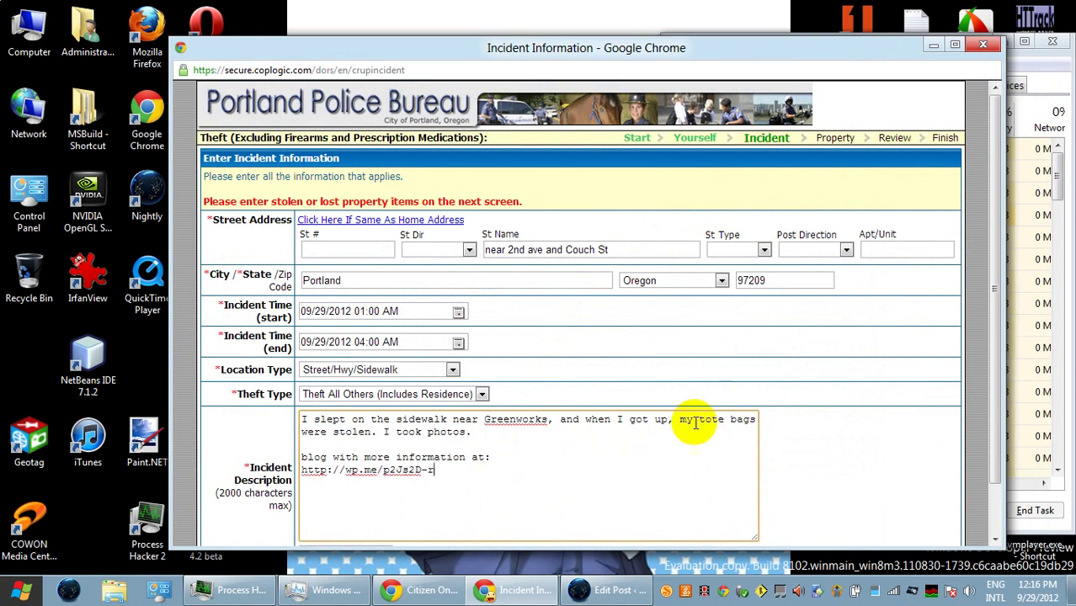
pyautogui.moveTo(999, 340); pyautogui.dragTo(979, 398)
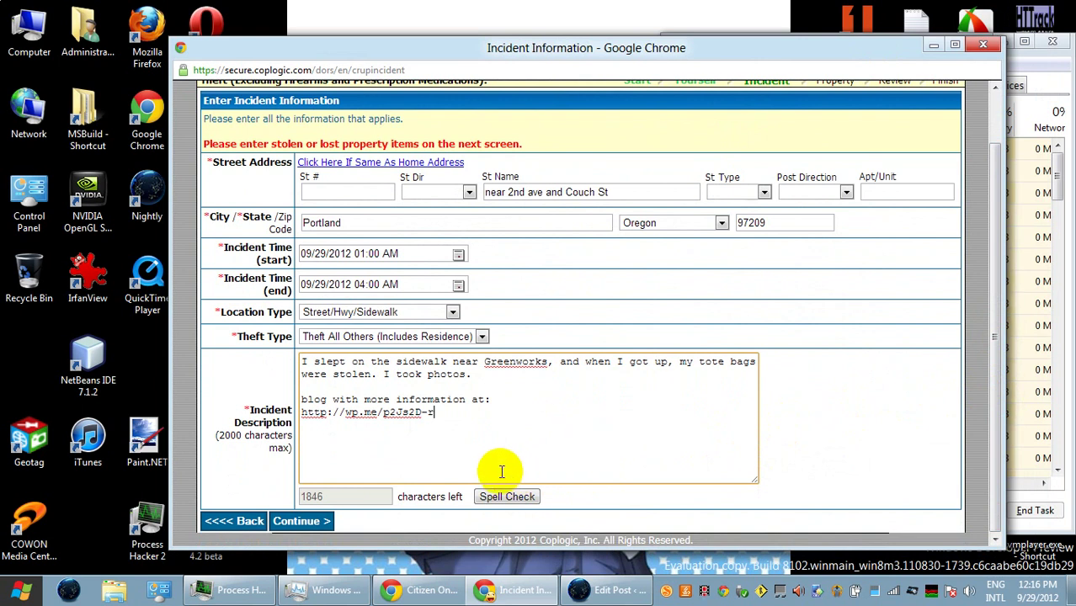
pyautogui.click(297, 522)
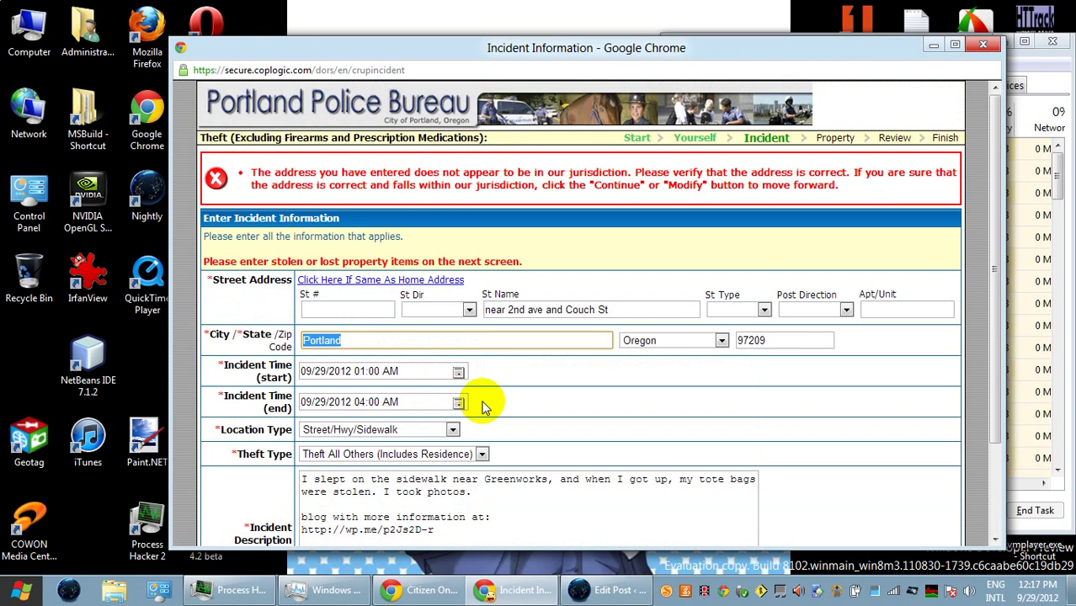
# - Continue past the jurisdiction warning toward the Property Information page
pyautogui.scroll(-3, 483, 407)
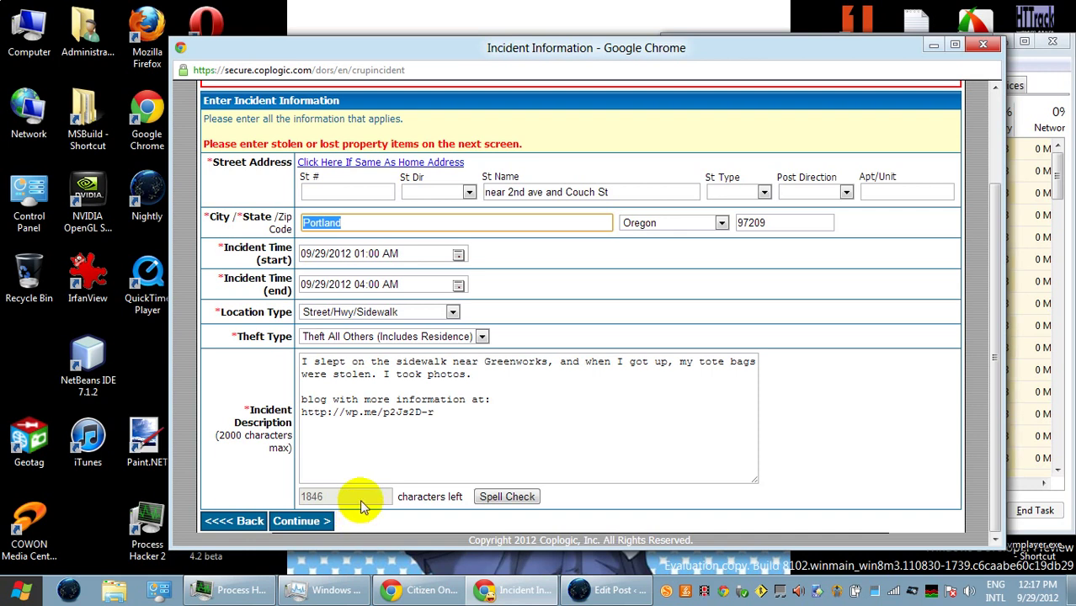
pyautogui.click(310, 521)
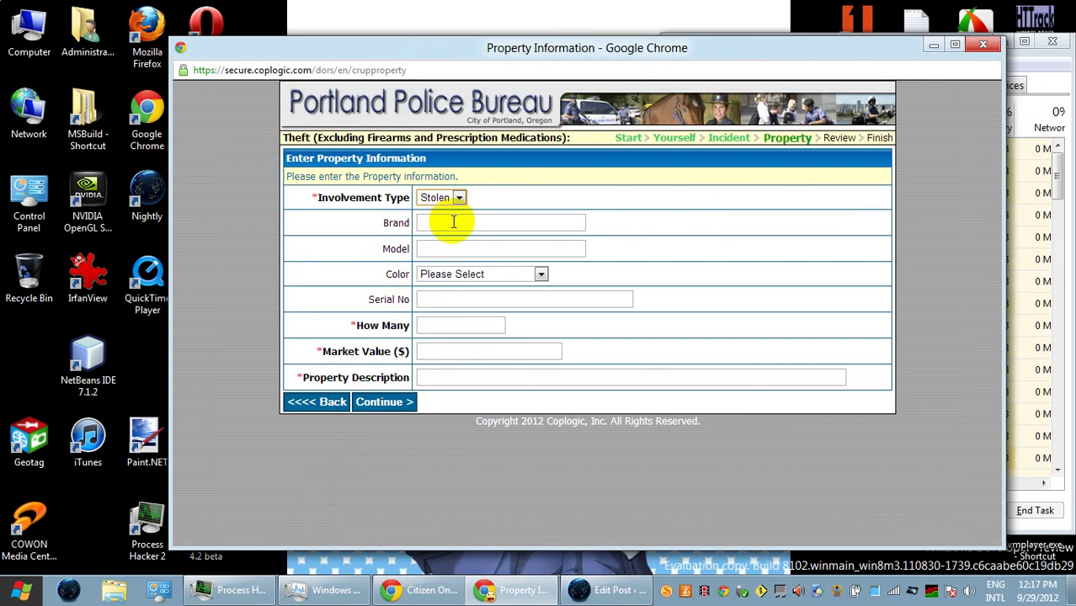
# - Enter quantity 1, market value 1.99 and the description 'inner tote bag - insulated'
pyautogui.click(435, 324)
pyautogui.write('1')
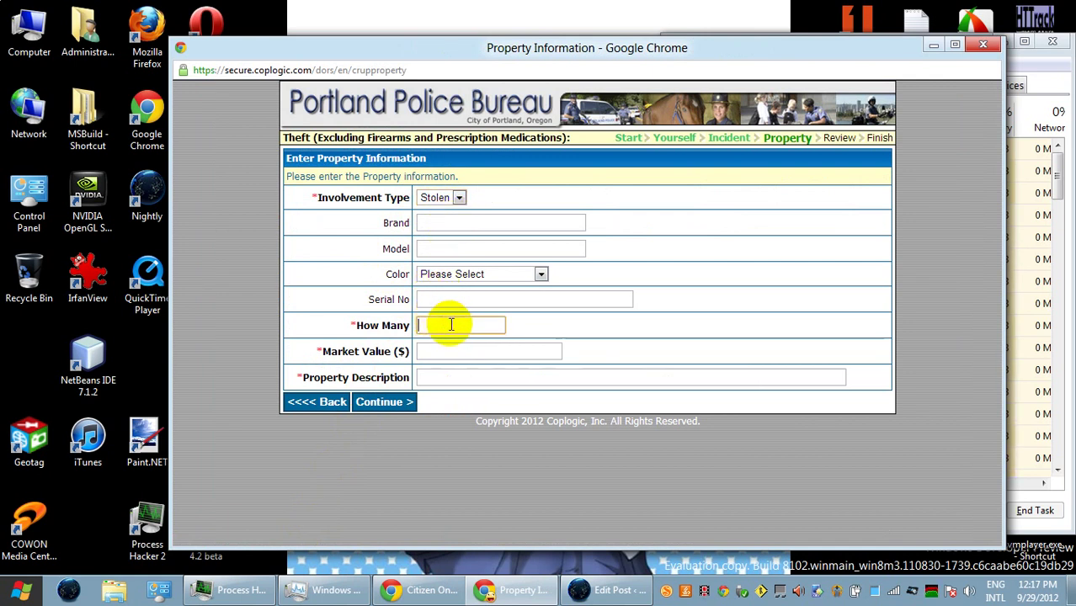
pyautogui.click(450, 352)
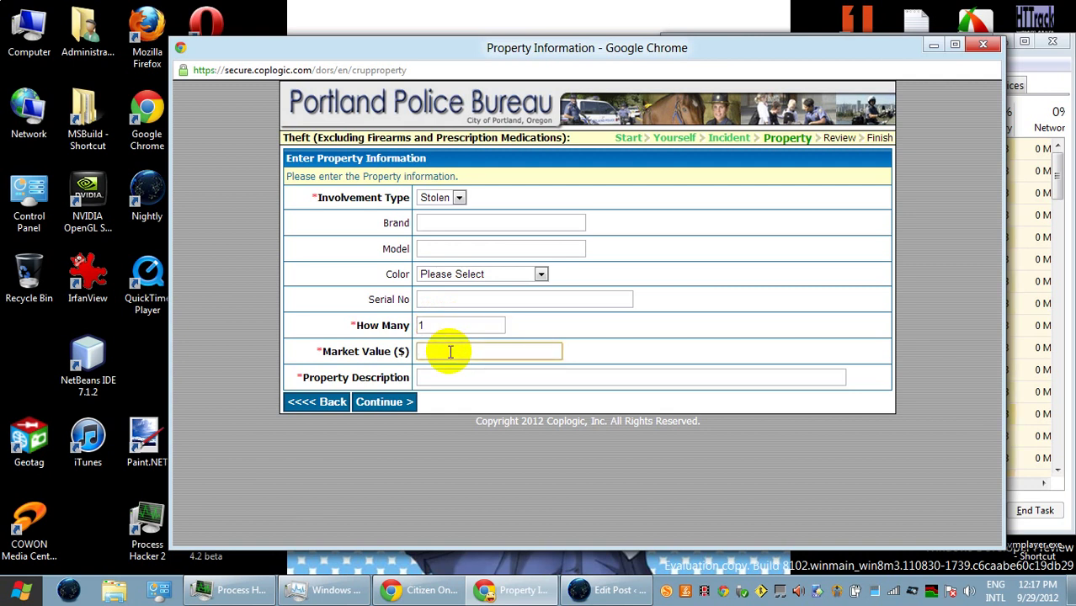
pyautogui.write('1.99')
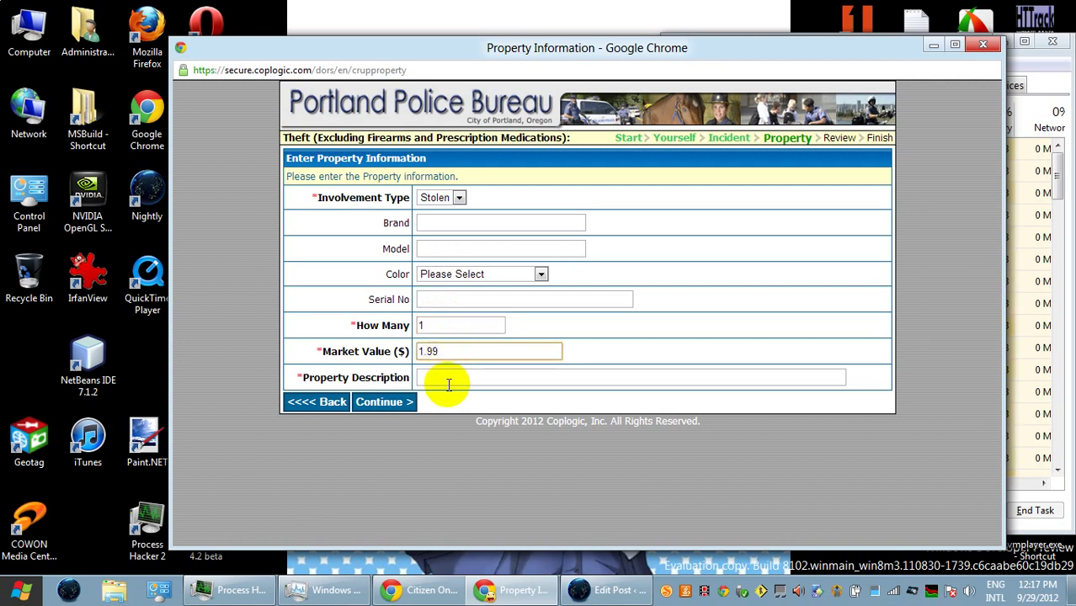
pyautogui.click(450, 377)
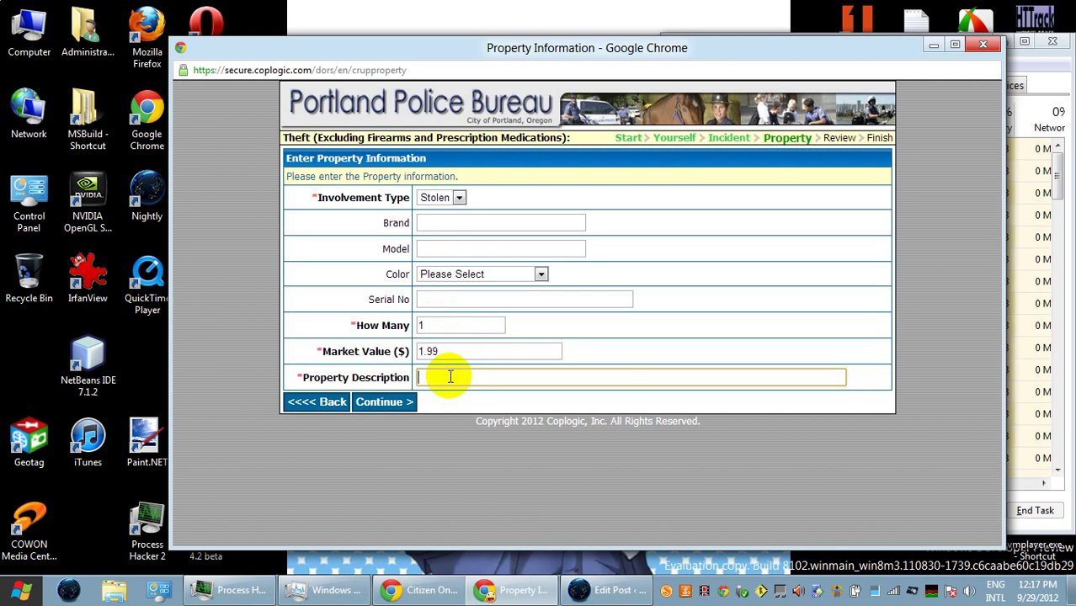
pyautogui.write('inner tote ba')
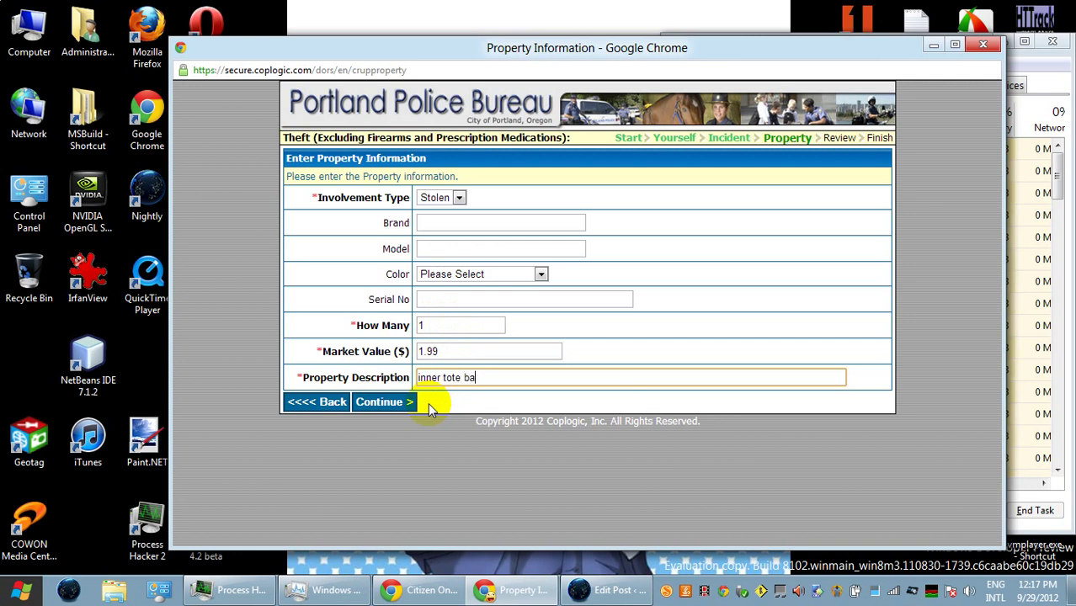
pyautogui.write('g - insulated')
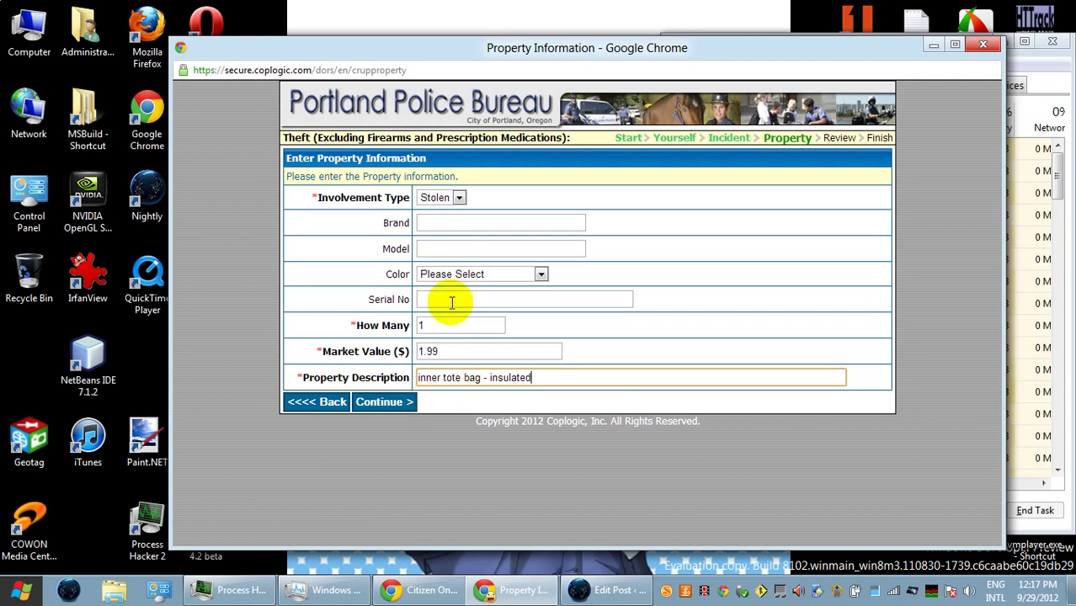
# - Complete the description as 'inner tote bag - insulated. From Fred Meyer.' and save the item
pyautogui.click(449, 222)
pyautogui.write('Fre')
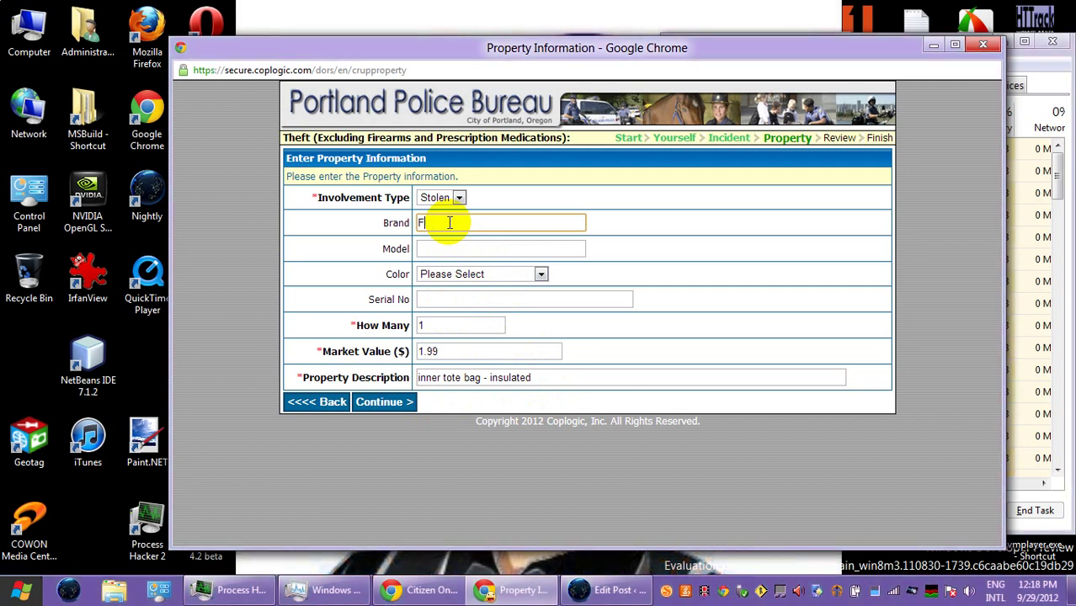
pyautogui.click(556, 376)
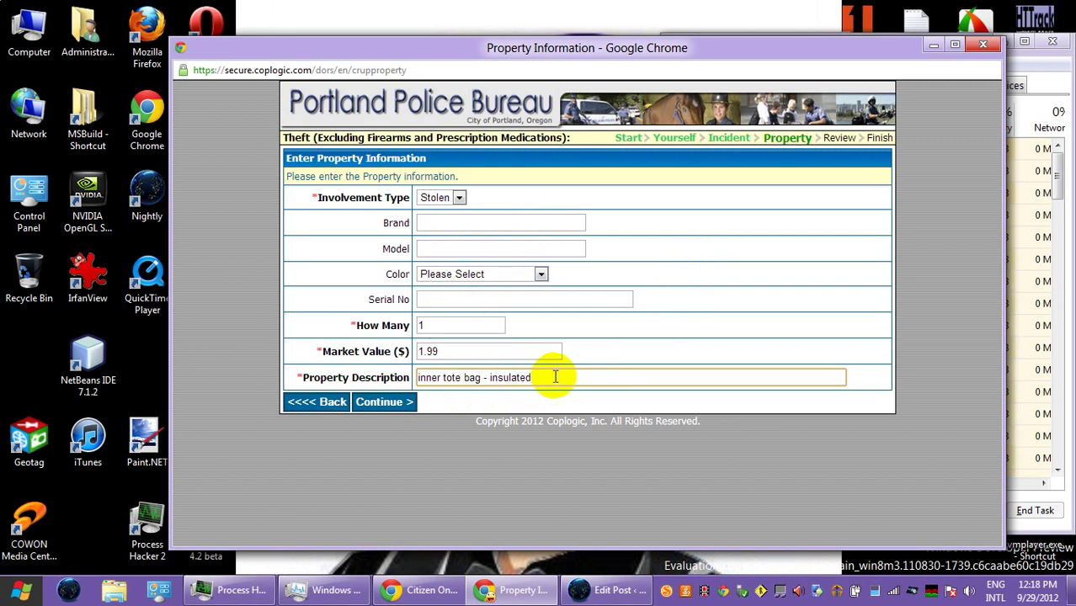
pyautogui.press('BackSpace')
pyautogui.write('. From Fred Meyer.')
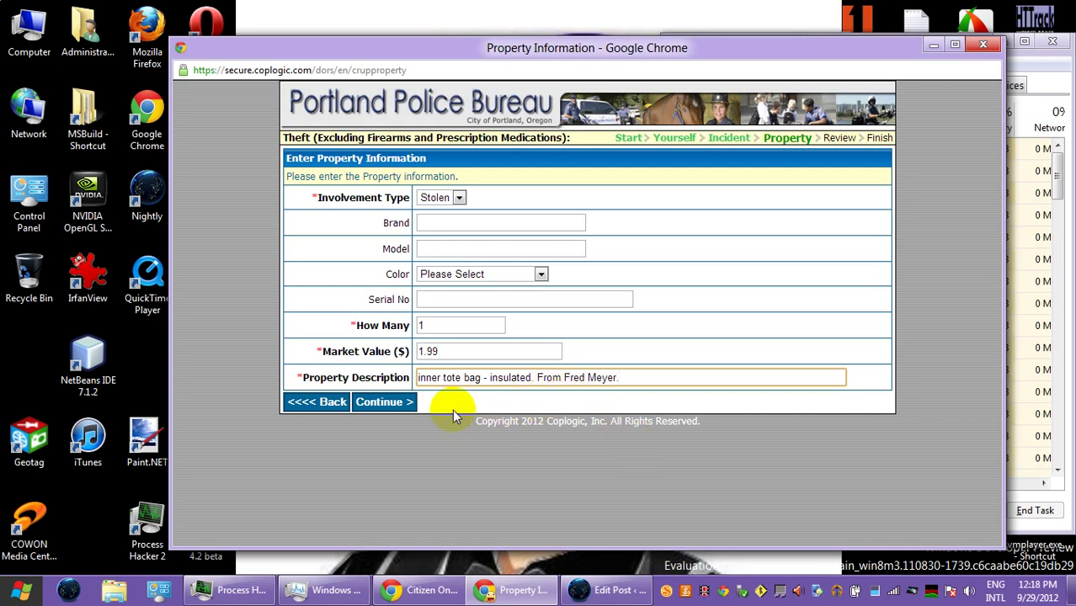
pyautogui.click(405, 409)
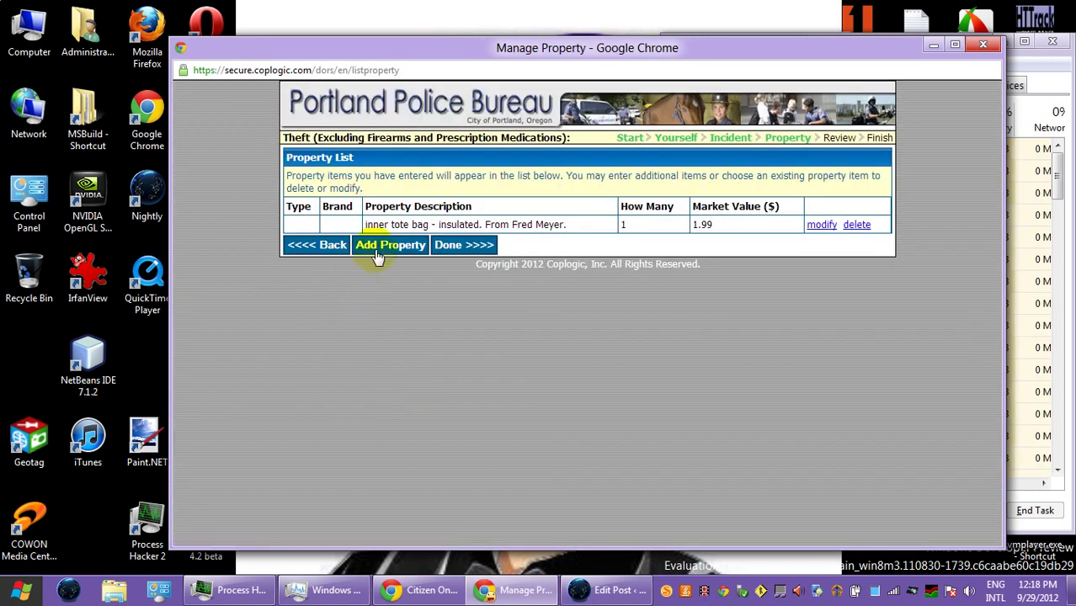
# - Start a second item: quantity 1, value 0.99, describing the larger outer tote bag nested with the first
pyautogui.click(386, 244)
pyautogui.click(438, 324)
pyautogui.write('1')
pyautogui.click(440, 349)
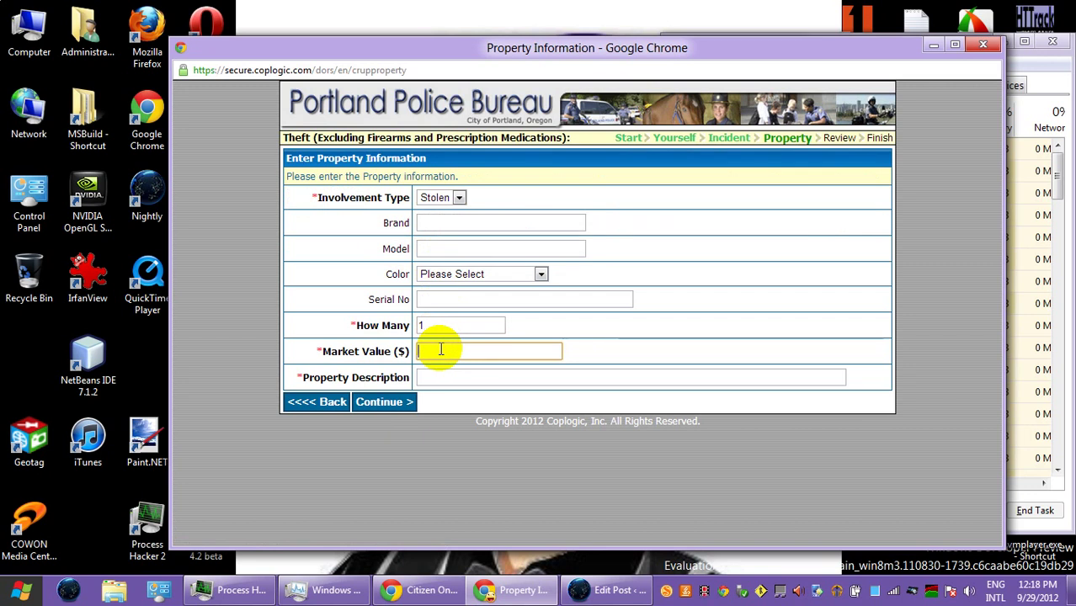
pyautogui.write('0')
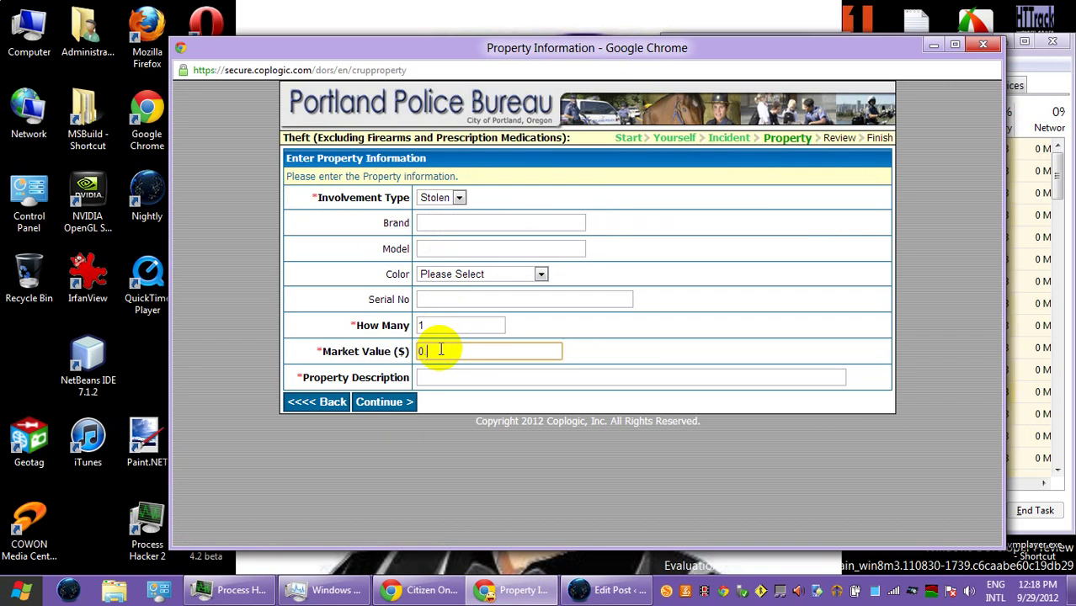
pyautogui.write('.99')
pyautogui.click(435, 376)
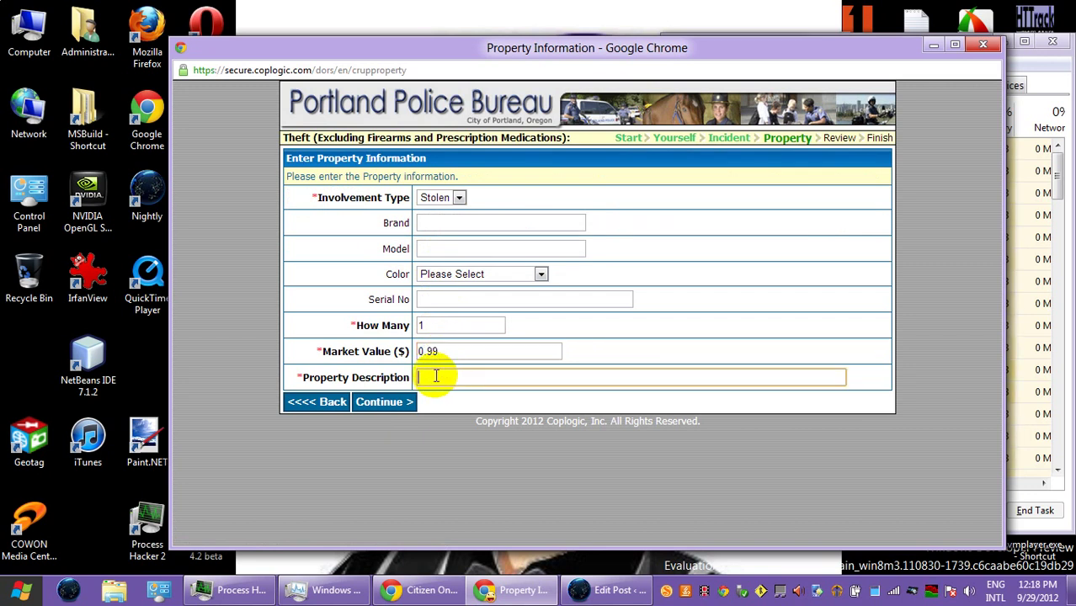
pyautogui.write('outer tote bag')
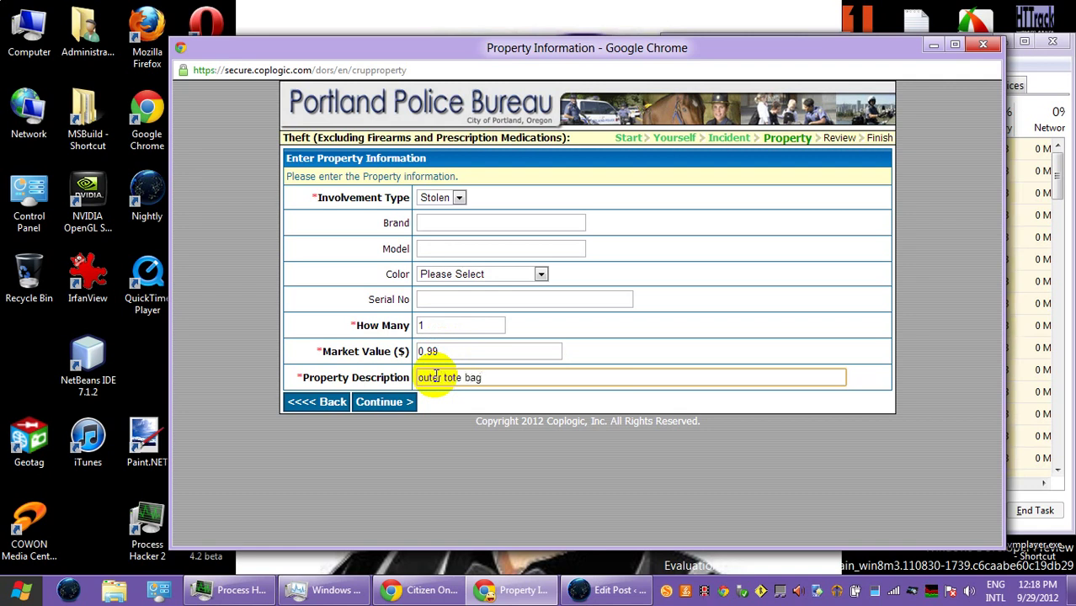
pyautogui.write(', larger')
pyautogui.press('BackSpace')
pyautogui.press('BackSpace')
pyautogui.press('BackSpace')
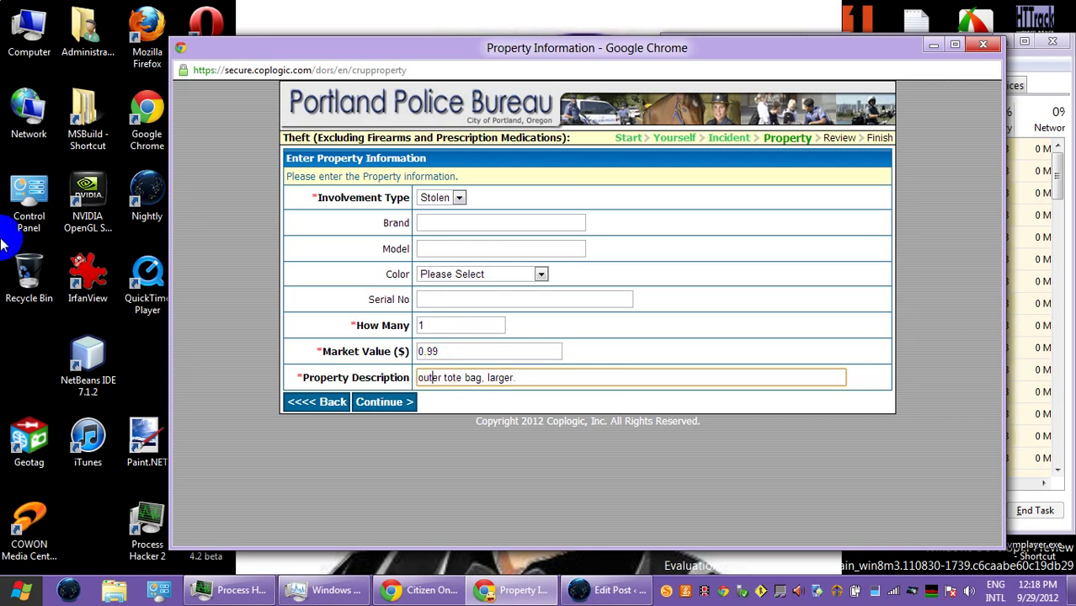
pyautogui.write('Two to')
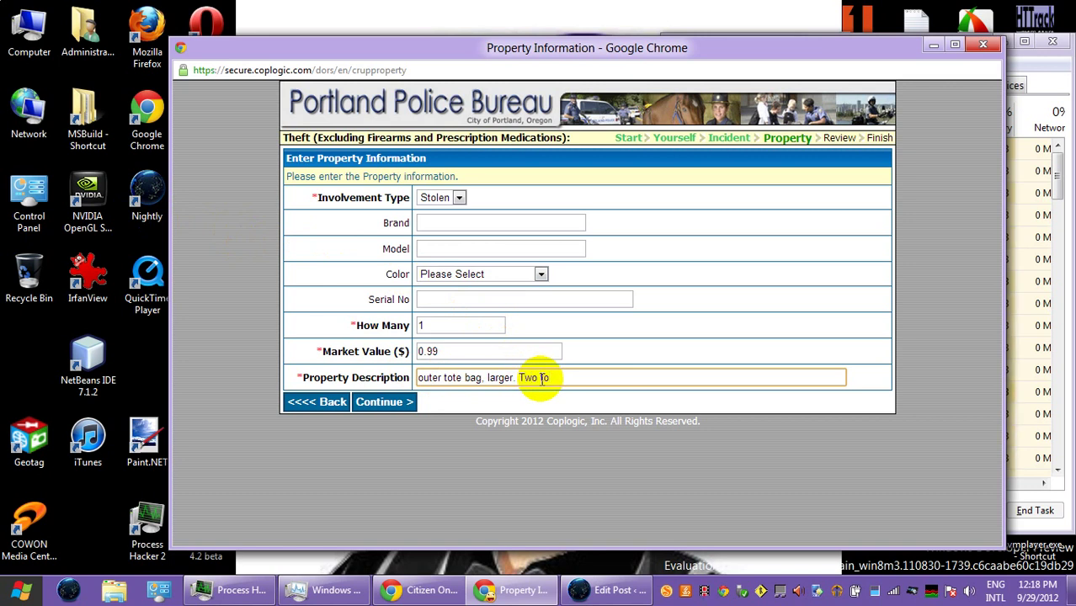
pyautogui.write('te bags were nested.')
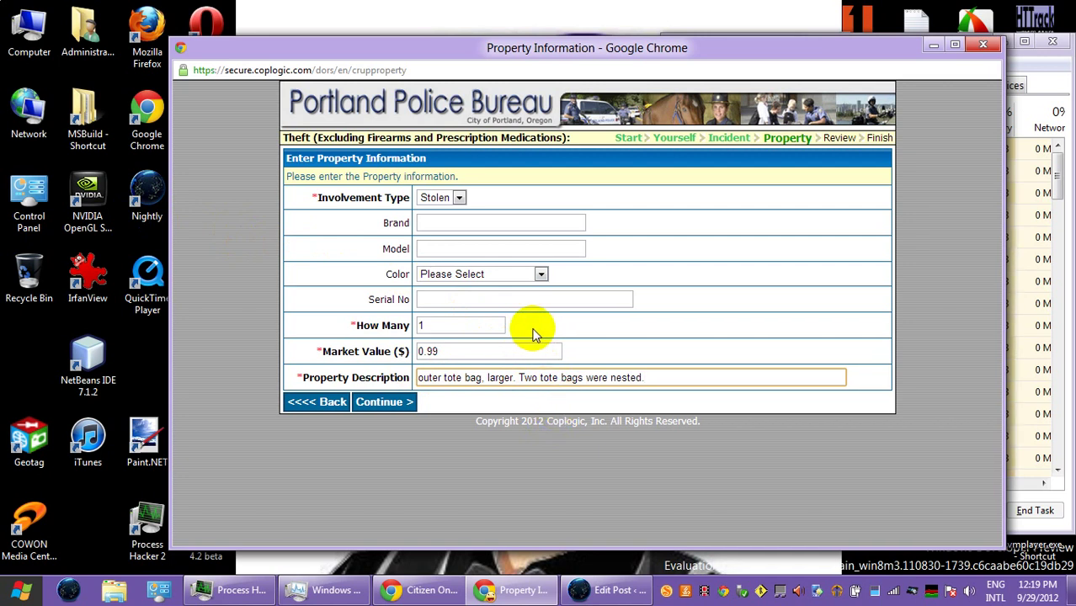
# - Set the tote bag's colour to Black and model to Fred Meyer, then save it
pyautogui.click(450, 276)
pyautogui.click(474, 326)
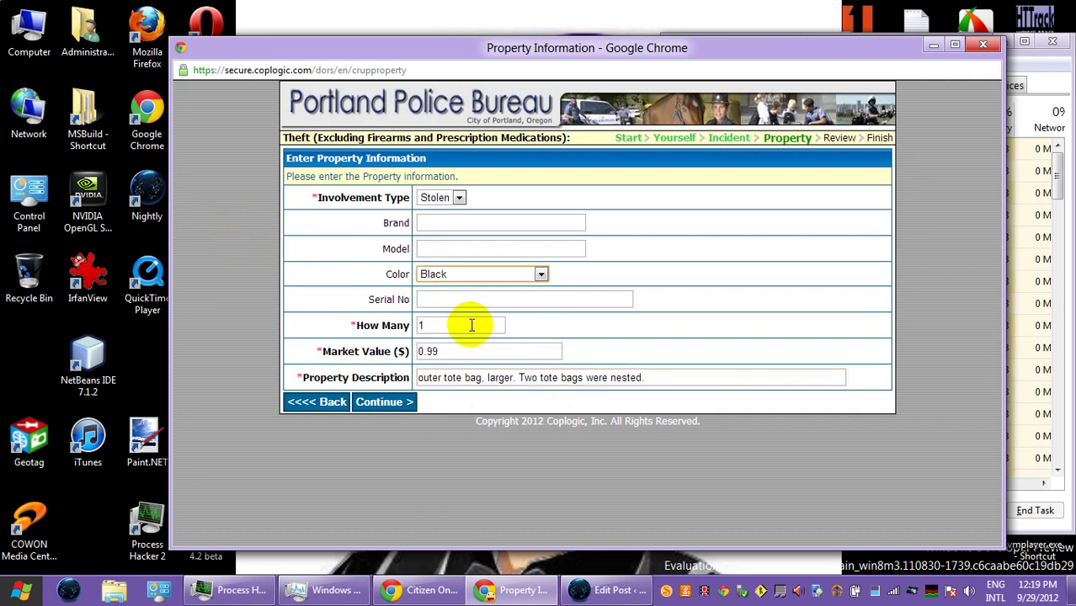
pyautogui.click(452, 249)
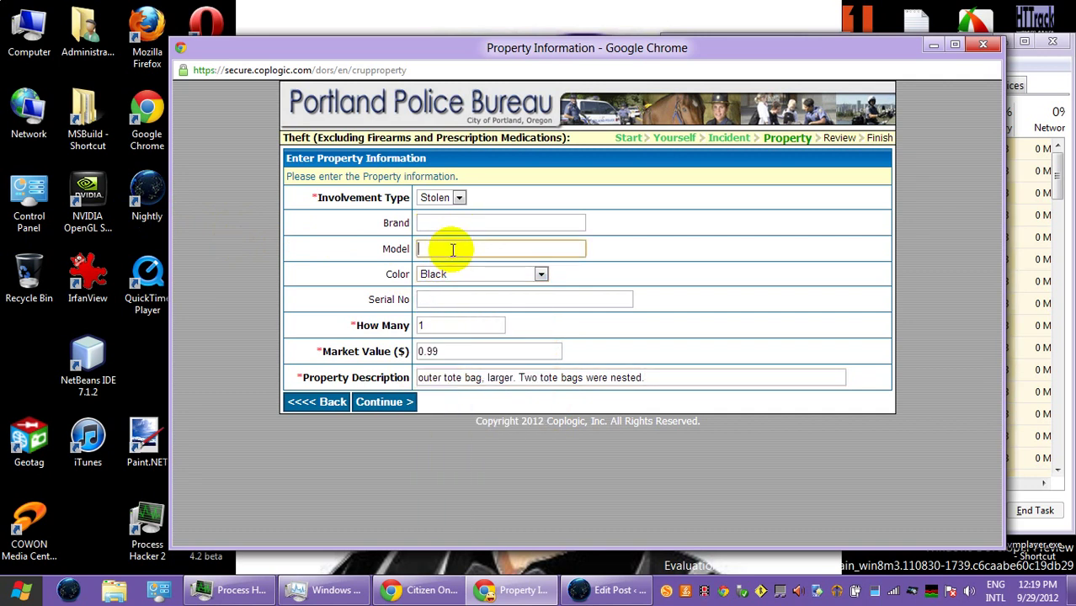
pyautogui.write('Fred Meyer')
pyautogui.click(406, 402)
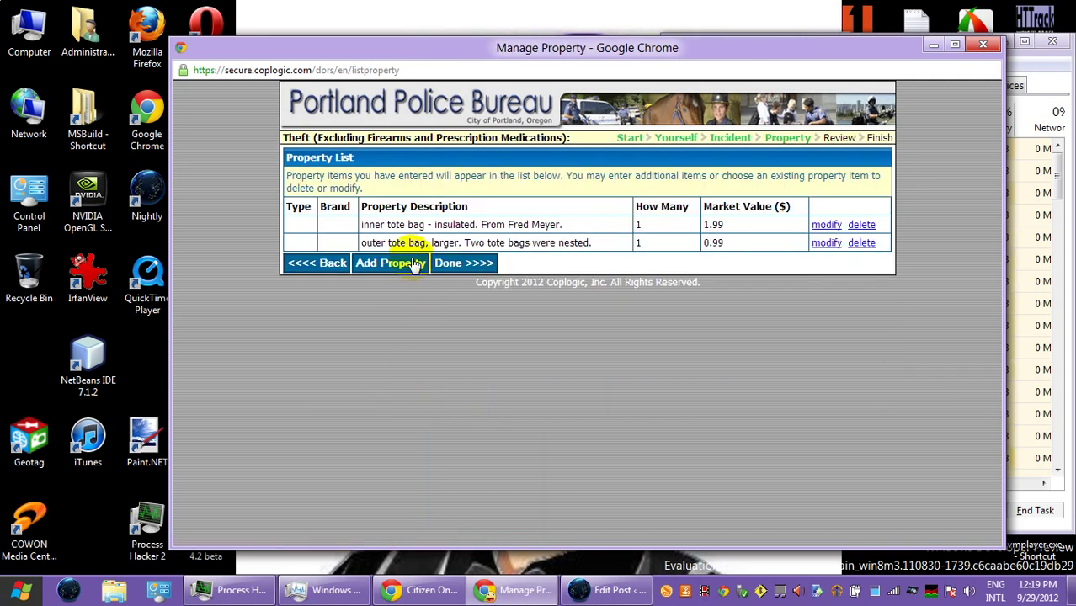
# - Start a third property entry with quantity 1 and market value 0.25
pyautogui.click(407, 263)
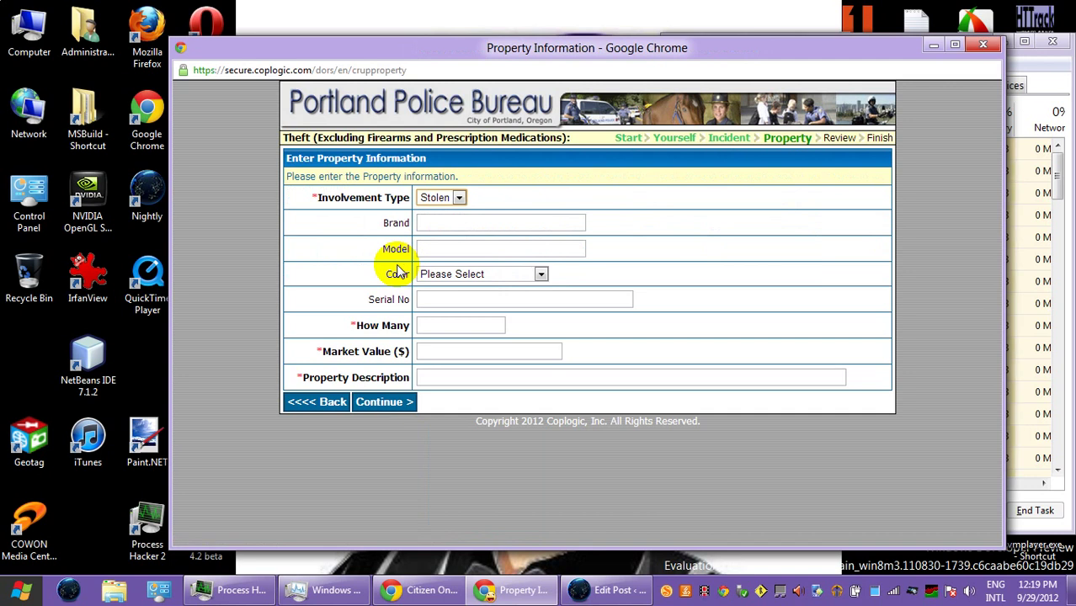
pyautogui.click(435, 326)
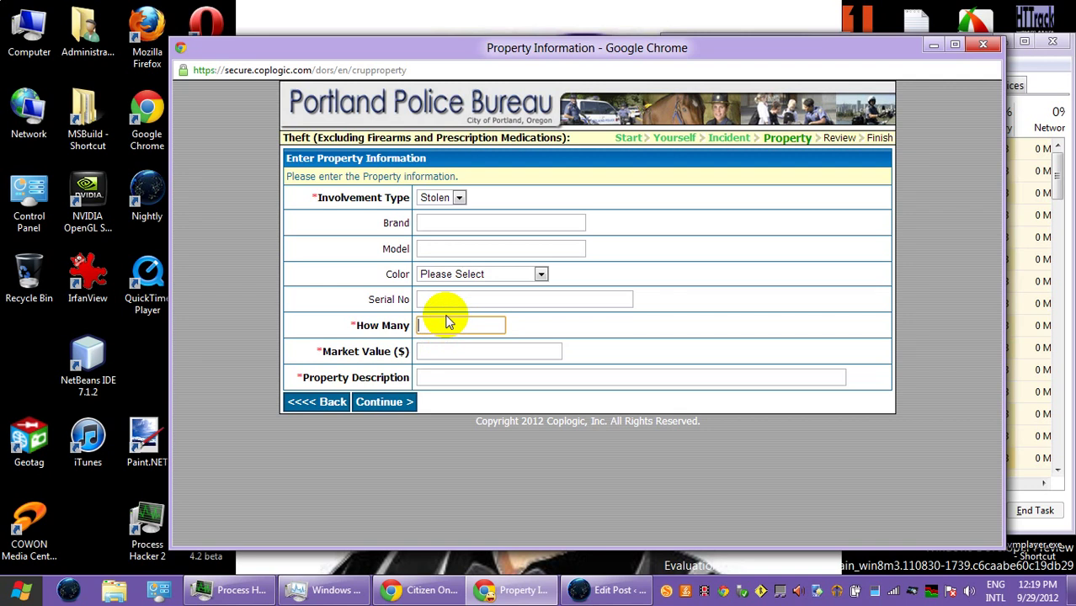
pyautogui.write('1')
pyautogui.click(457, 352)
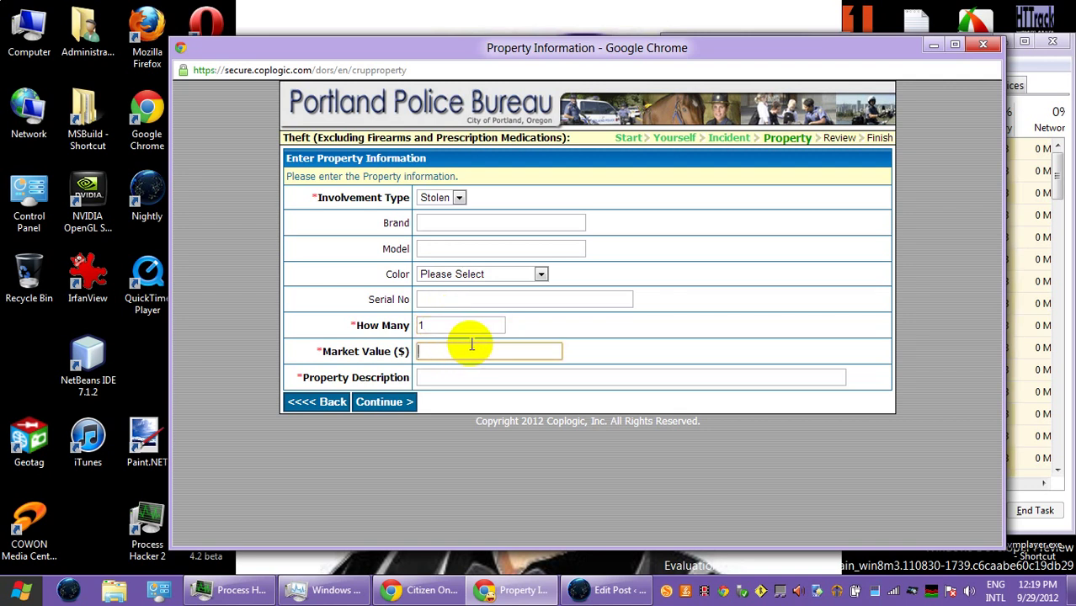
pyautogui.write('0.25')
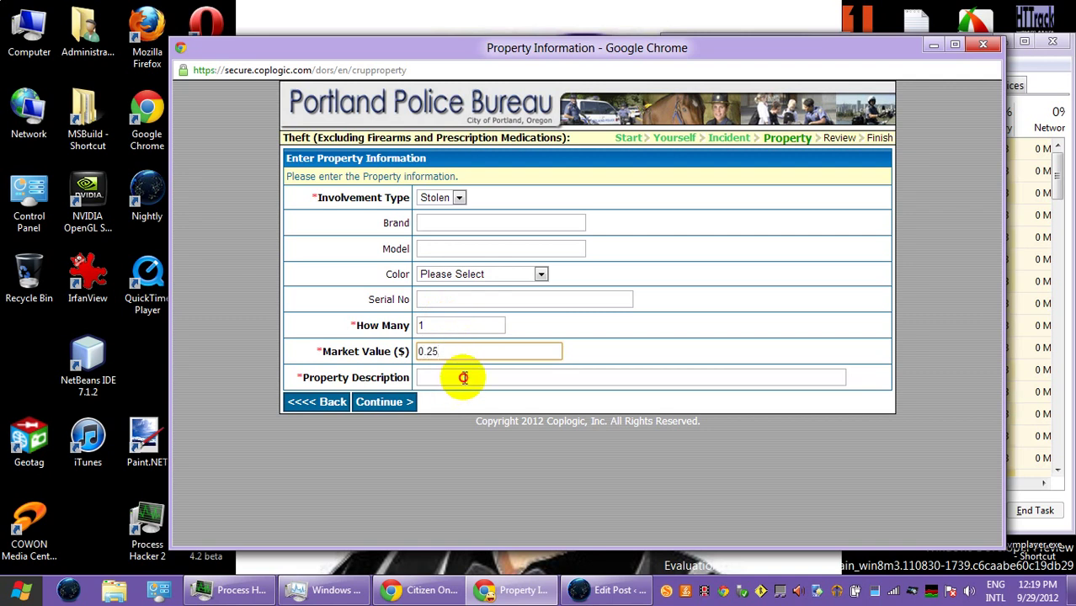
pyautogui.press('Tab')
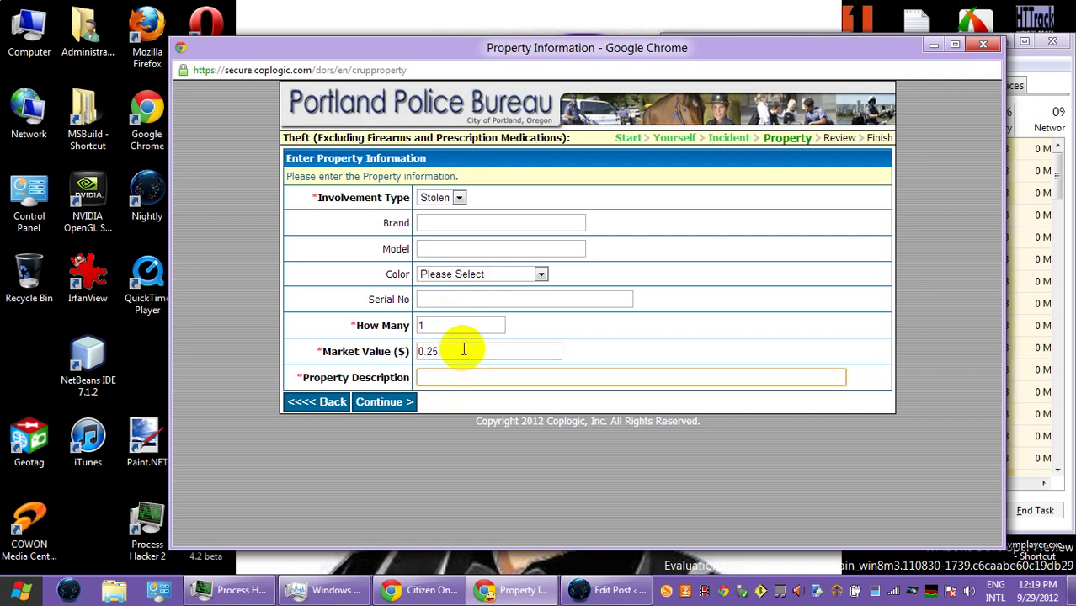
# - Check the 0.25 market value, ready the description field, and switch to the WordPress editor window
pyautogui.click(464, 350)
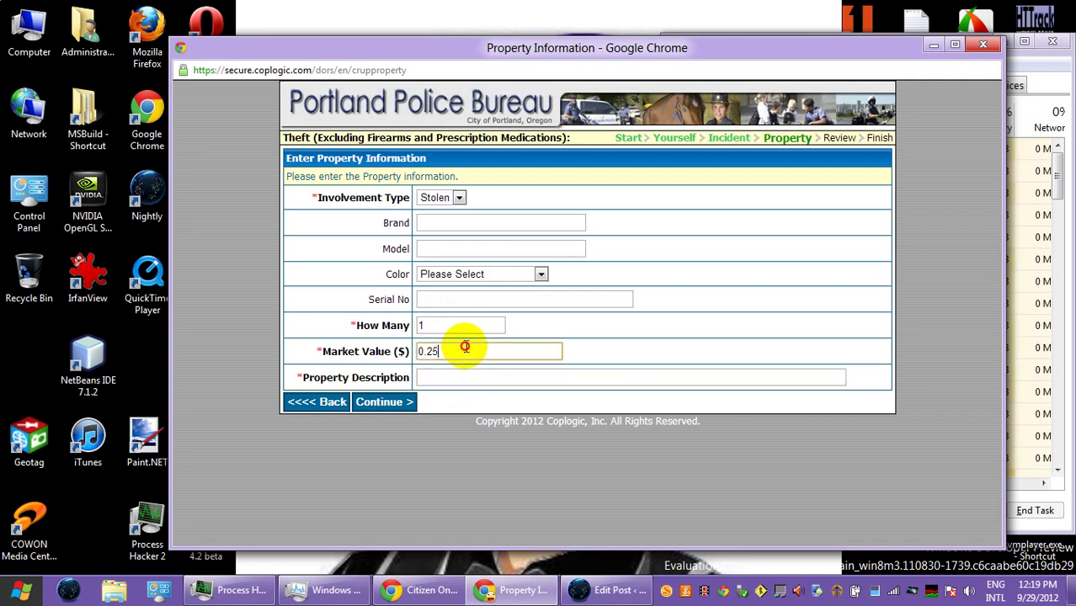
pyautogui.doubleClick(464, 352)
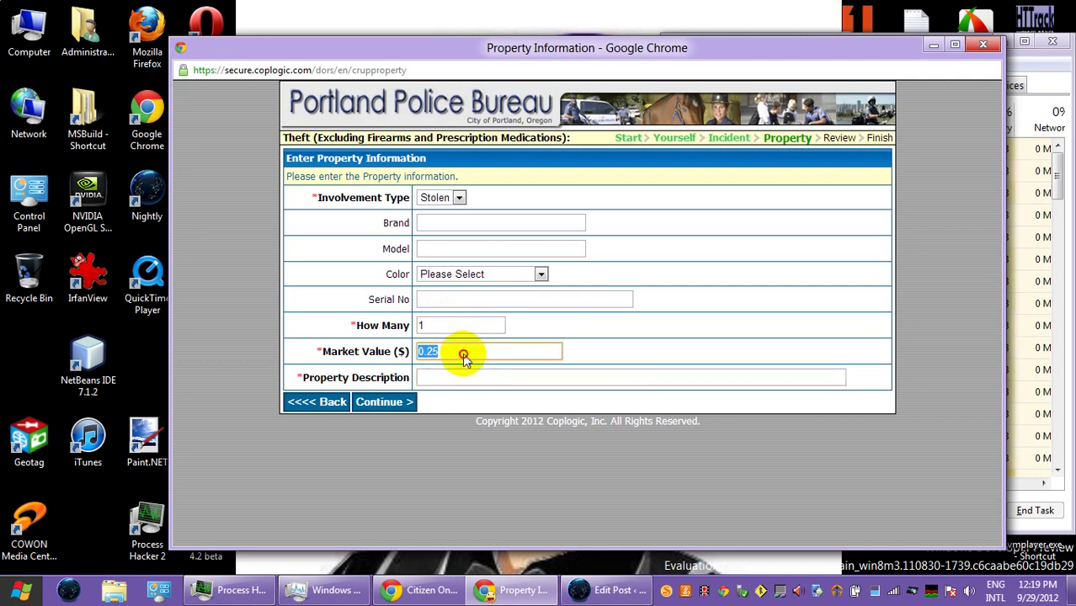
pyautogui.click(464, 351)
pyautogui.click(580, 378)
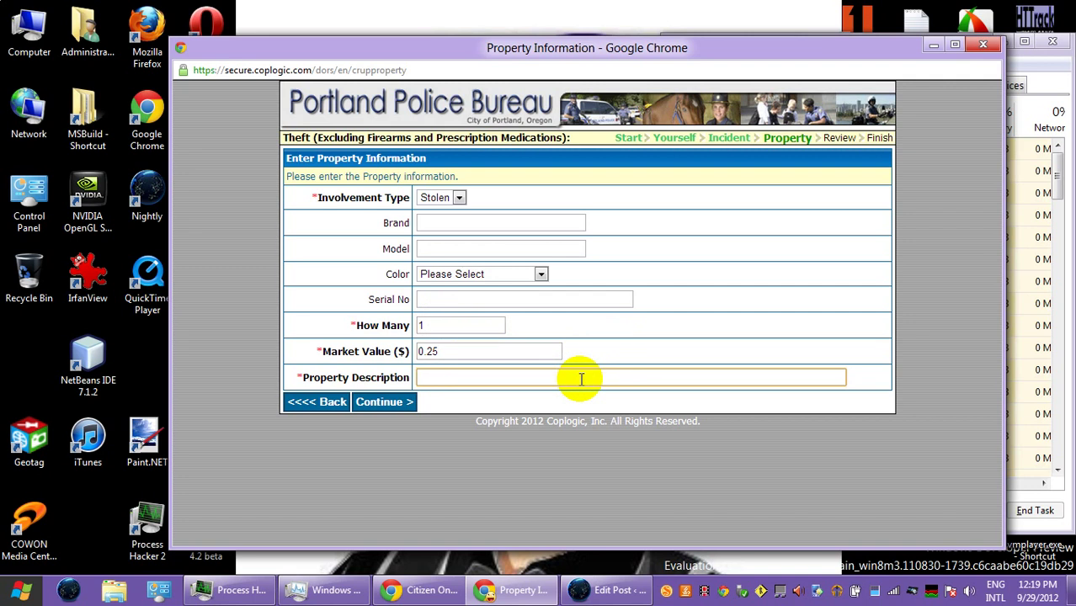
pyautogui.click(607, 590)
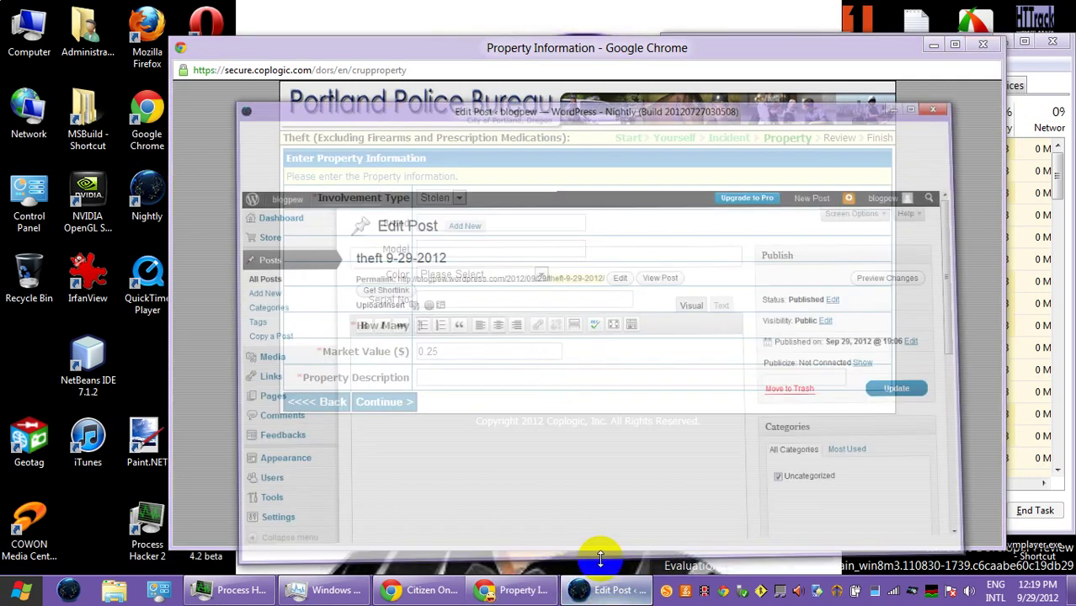
# - Search 'mozzerella' in a new tab, open TheFreeDictionary's mozzarella entry, then minimize Firefox
pyautogui.click(576, 51)
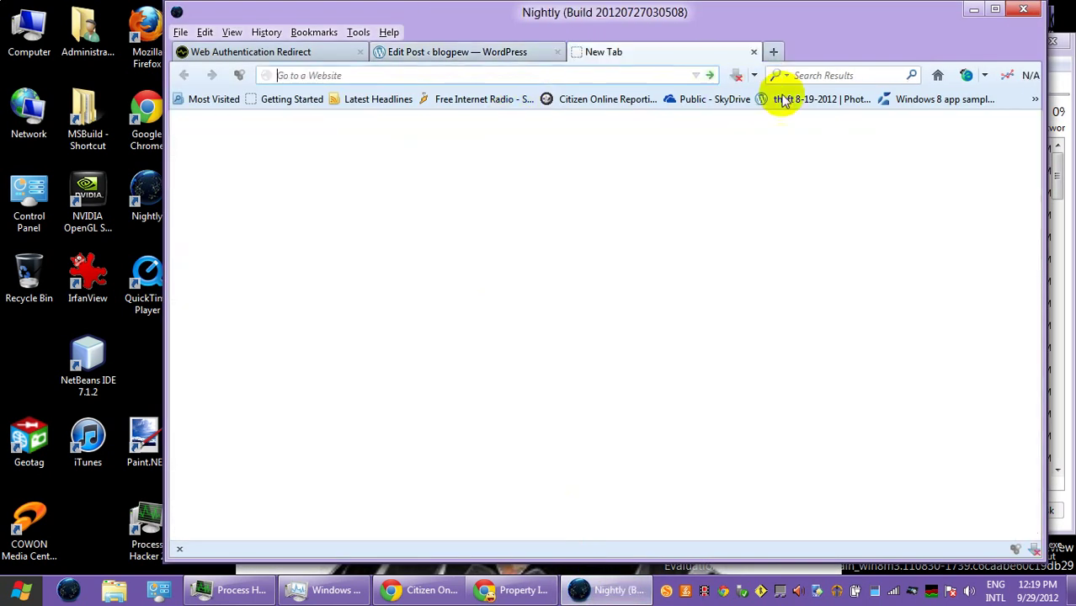
pyautogui.click(823, 75)
pyautogui.write('mozz')
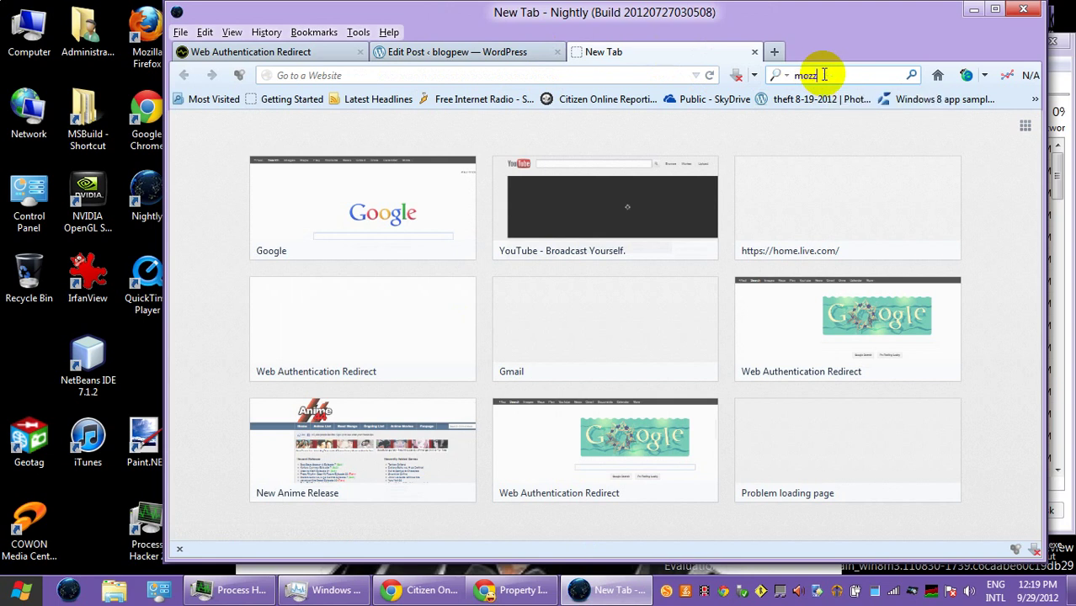
pyautogui.write('erella')
pyautogui.press('Return')
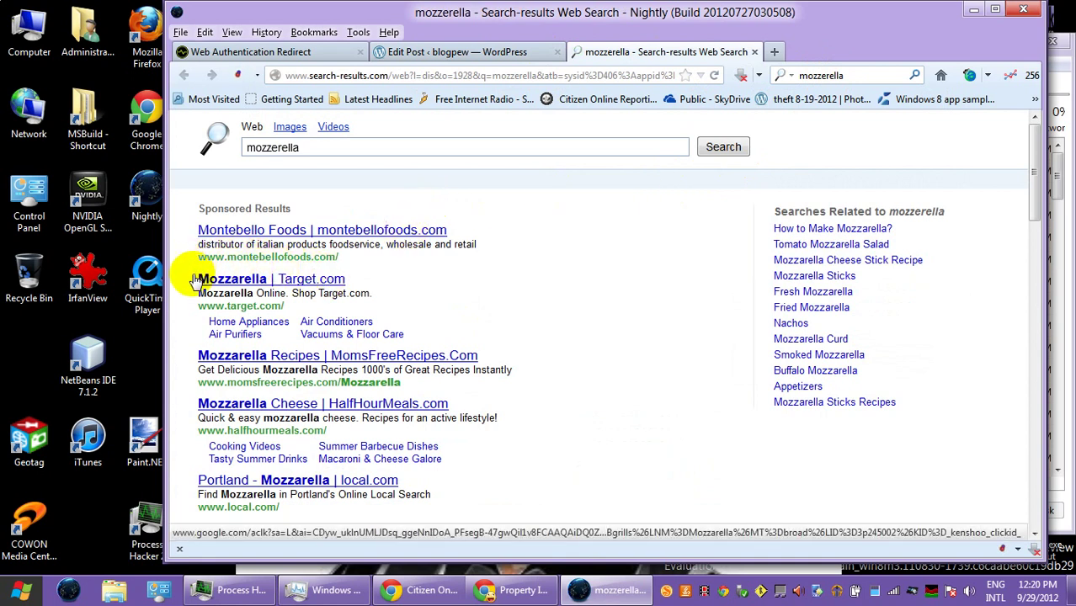
pyautogui.moveTo(192, 355); pyautogui.dragTo(372, 397)
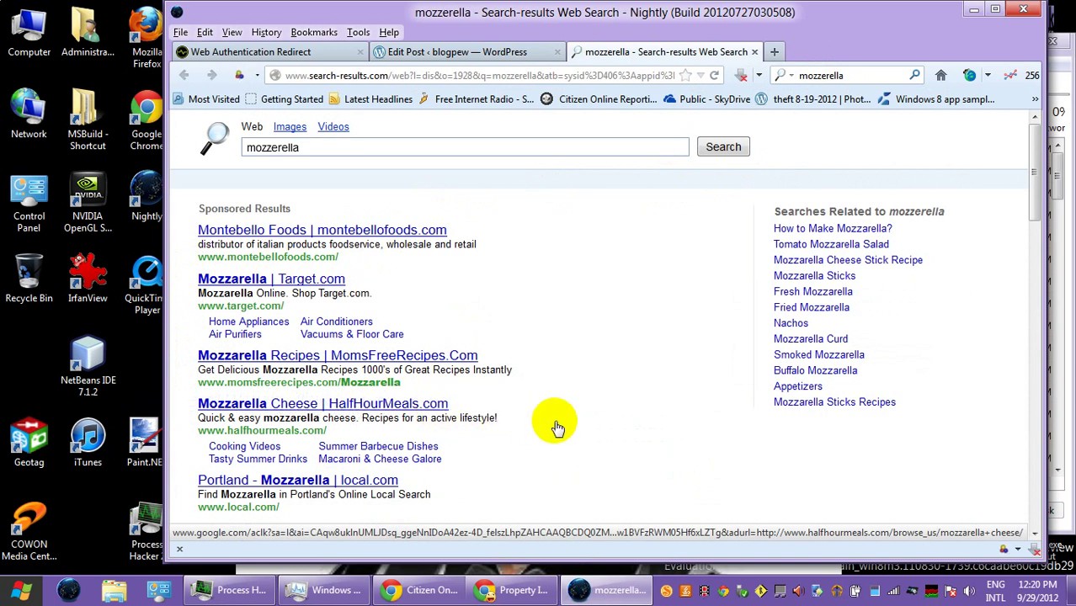
pyautogui.scroll(-2, 551, 412)
pyautogui.scroll(-8, 551, 408)
pyautogui.click(432, 364)
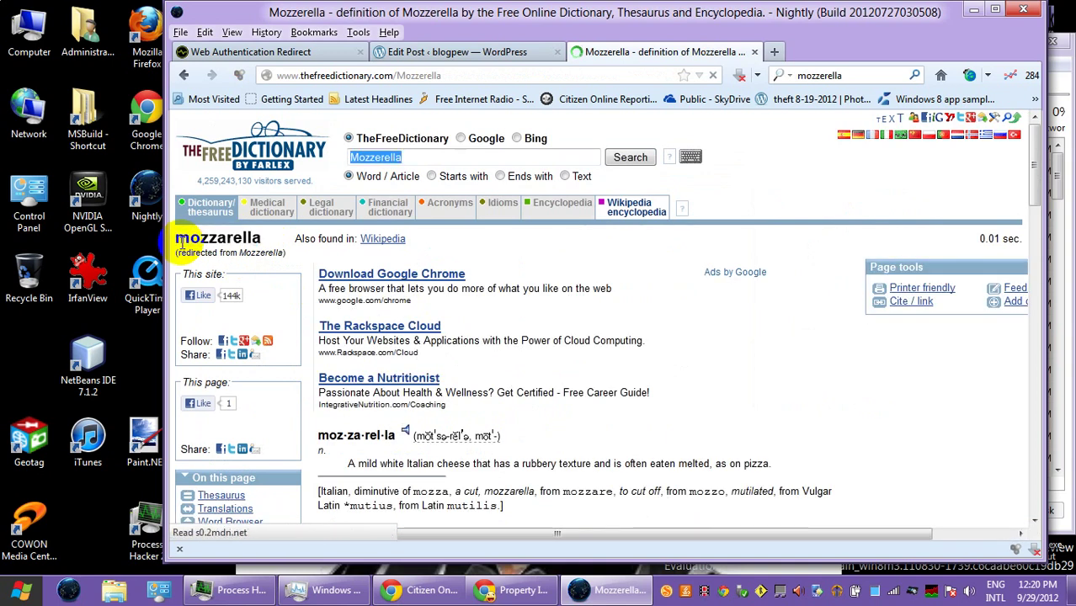
pyautogui.click(973, 10)
# - Describe the third item as 'Mozzerella cheese stick', save it, and begin a blank property entry
pyautogui.click(479, 371)
pyautogui.write('Mozzerella')
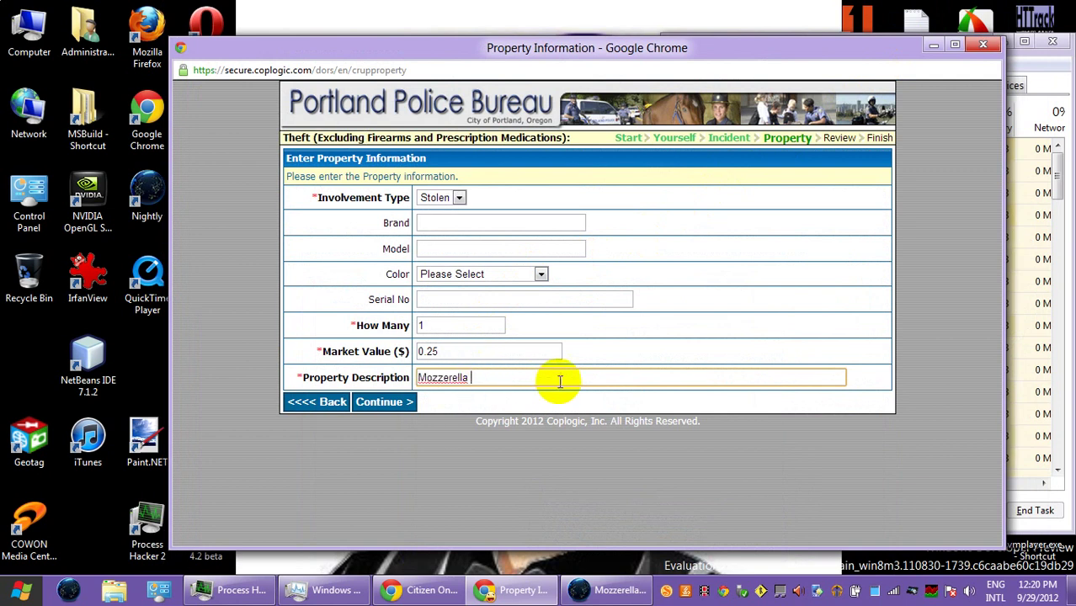
pyautogui.write('cheese stick')
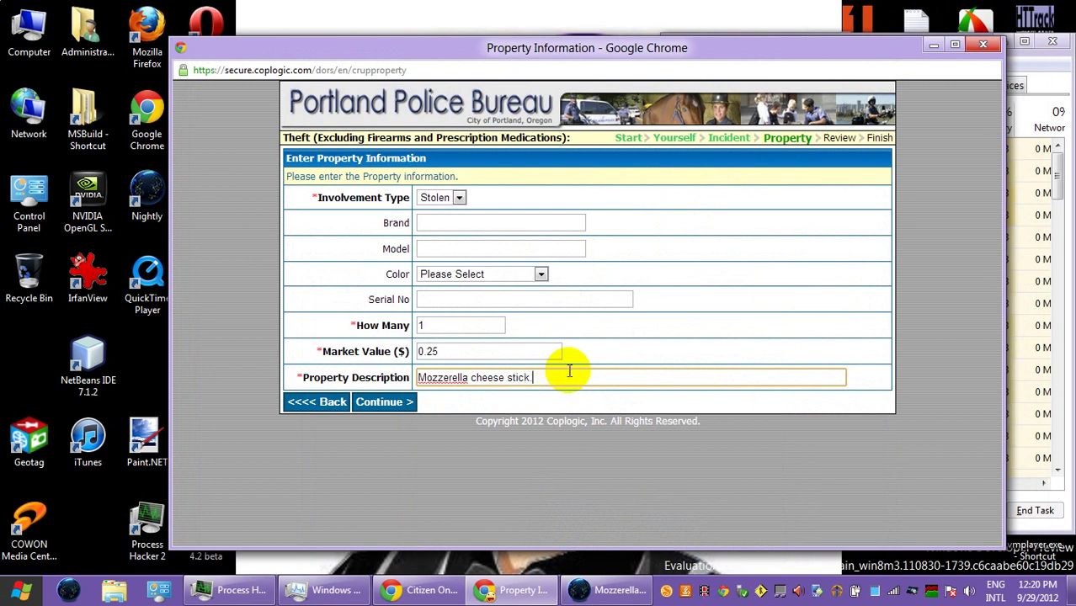
pyautogui.click(368, 404)
pyautogui.click(378, 282)
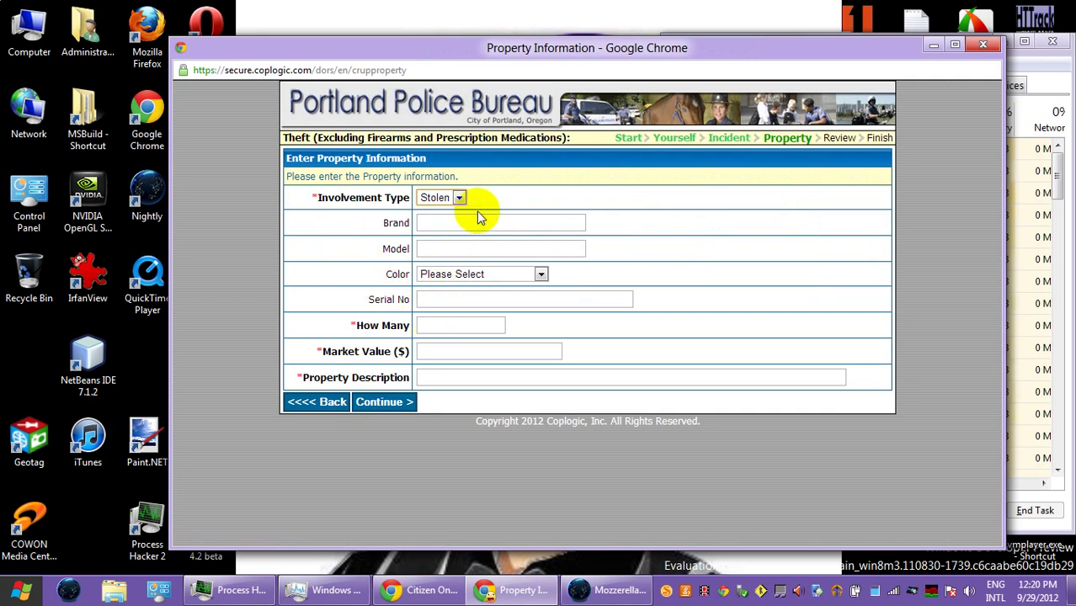
# - Add Fred Meyer potato chips, quantity 1 at 1.79, to the property list
pyautogui.click(426, 326)
pyautogui.write('1')
pyautogui.click(434, 354)
pyautogui.write('1')
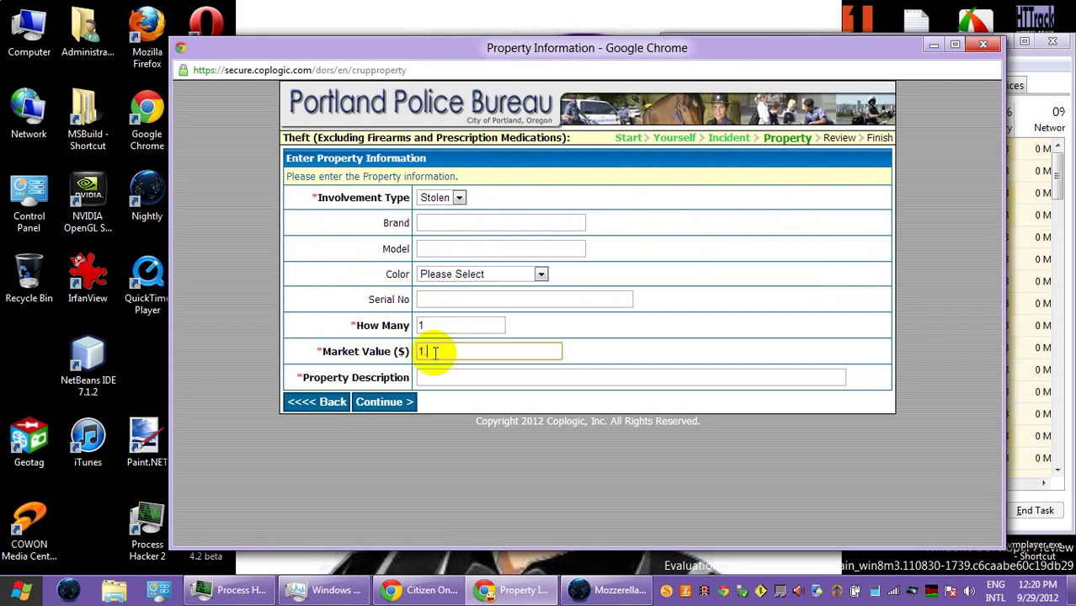
pyautogui.write('.79')
pyautogui.click(465, 379)
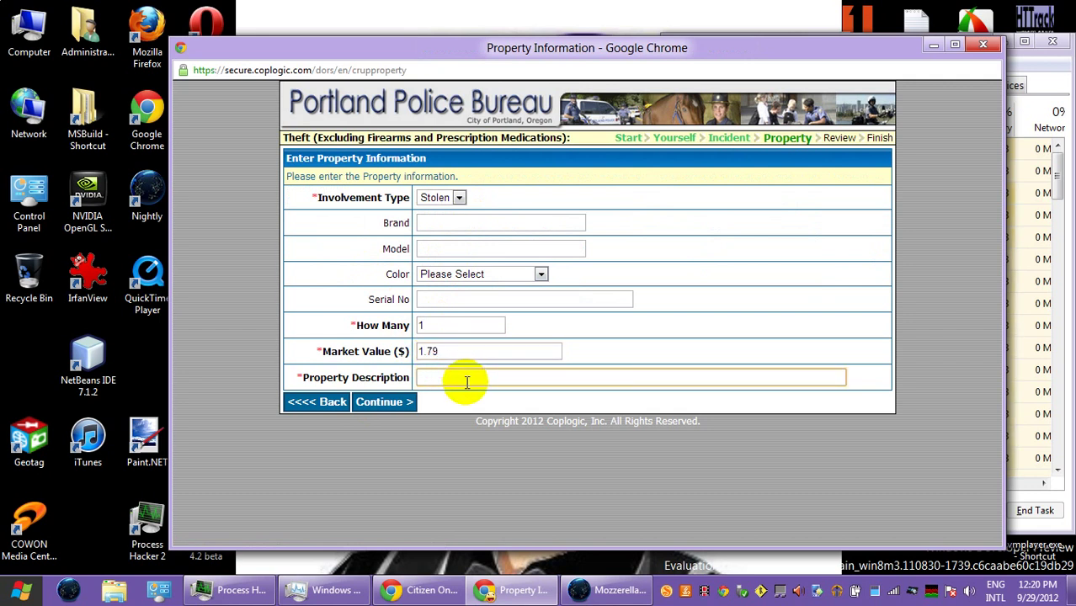
pyautogui.click(492, 223)
pyautogui.write('re')
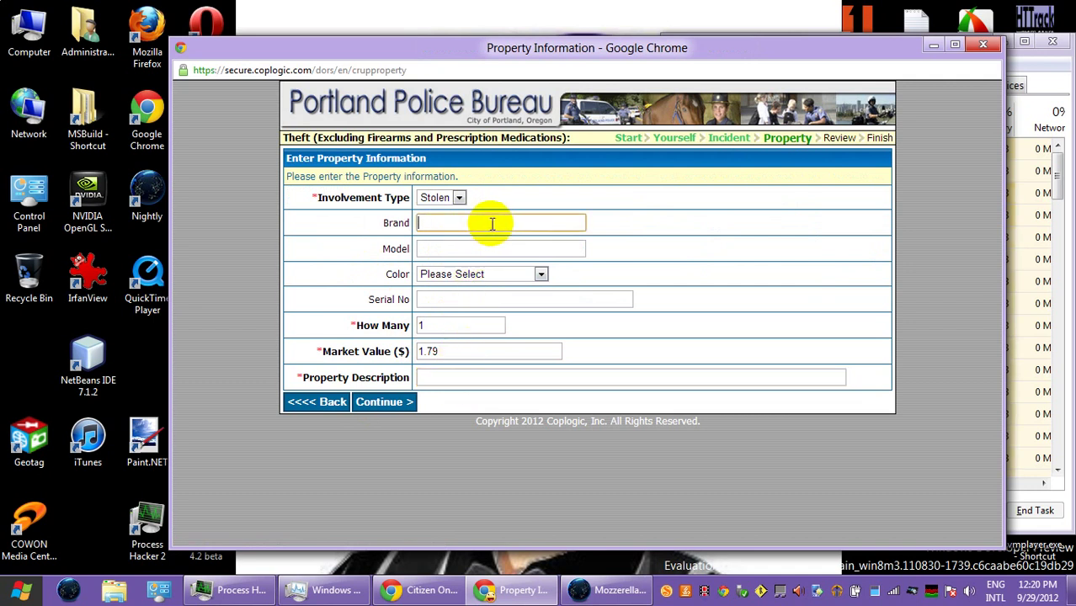
pyautogui.write('red Meyer')
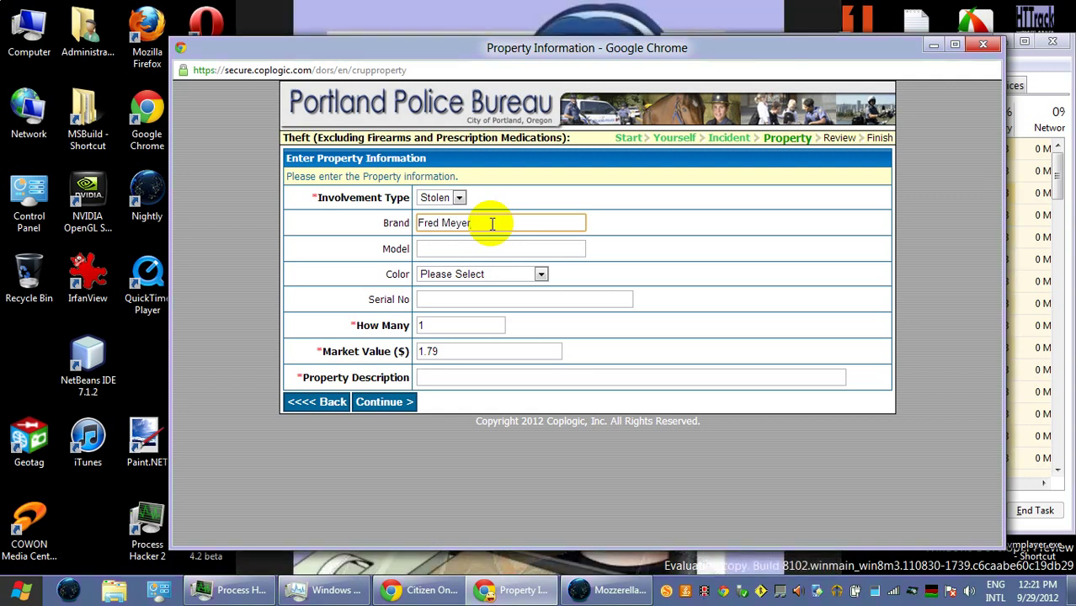
pyautogui.click(446, 373)
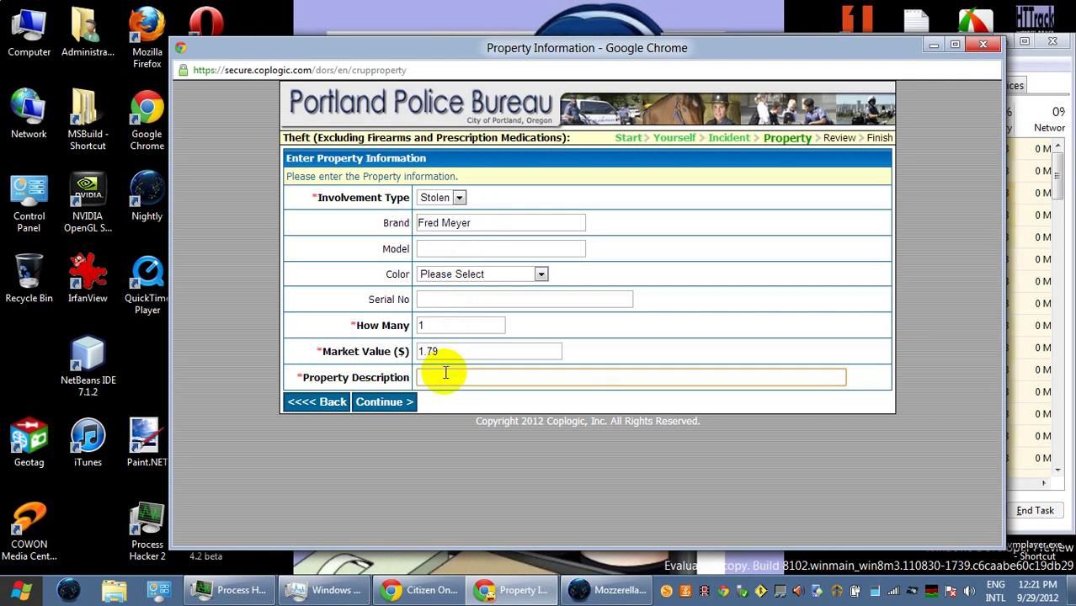
pyautogui.write('tato chips')
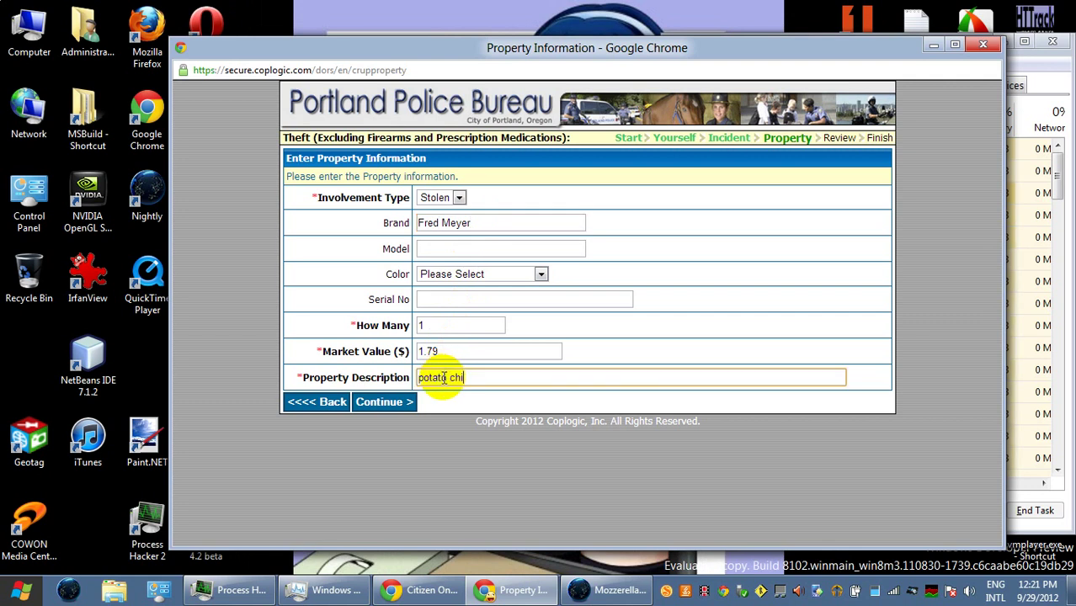
pyautogui.click(404, 402)
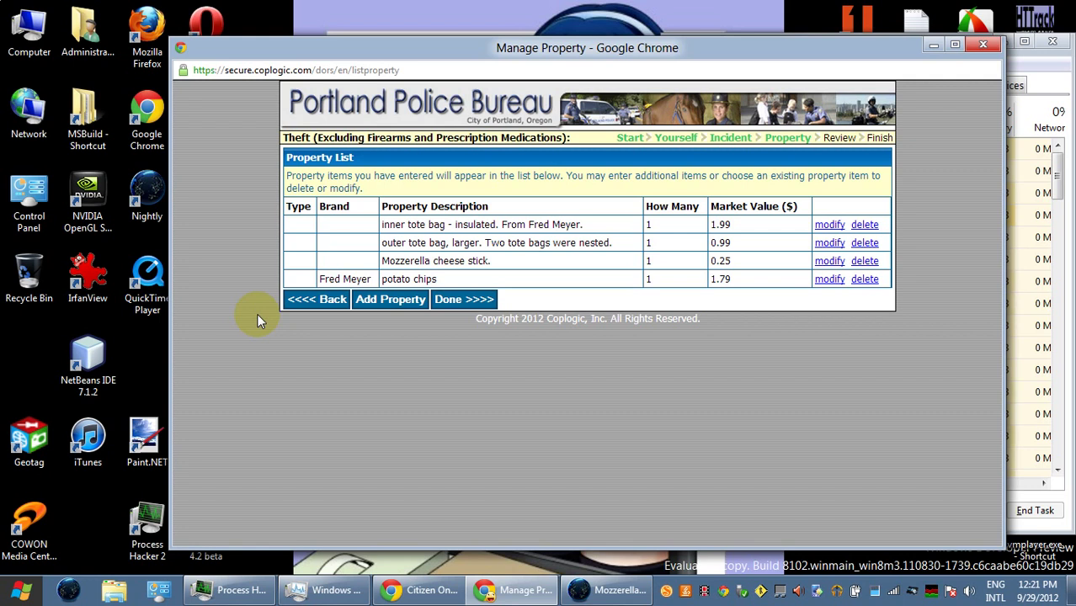
# - Review the four items totalling $5.02 and start another property entry
pyautogui.click(392, 305)
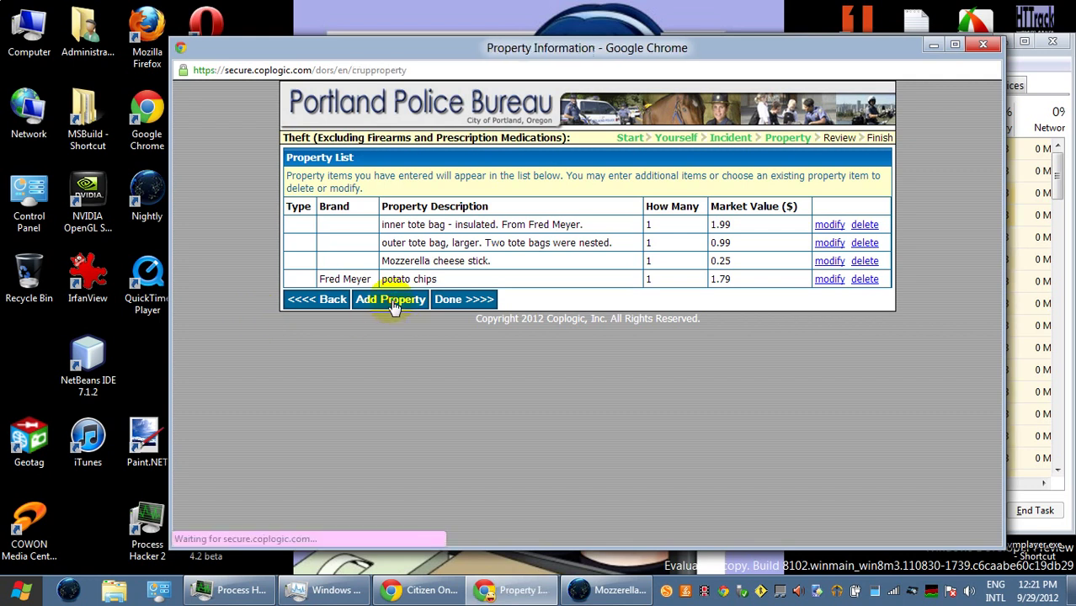
# - Enter quantity 1, market value 1.99 and the description 'goodwill canopener'
pyautogui.click(441, 326)
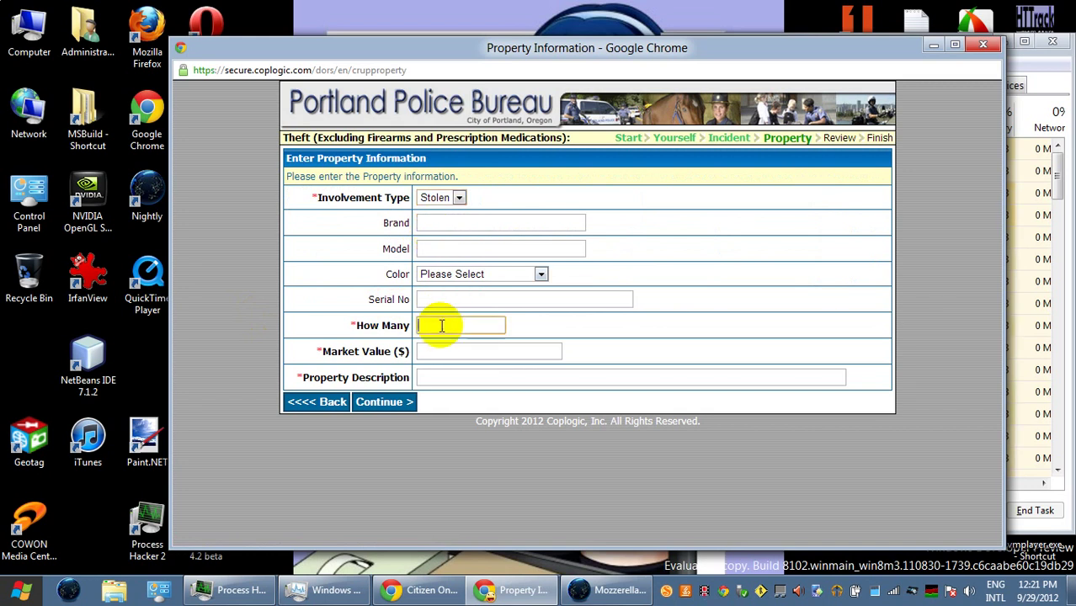
pyautogui.write('1')
pyautogui.click(453, 350)
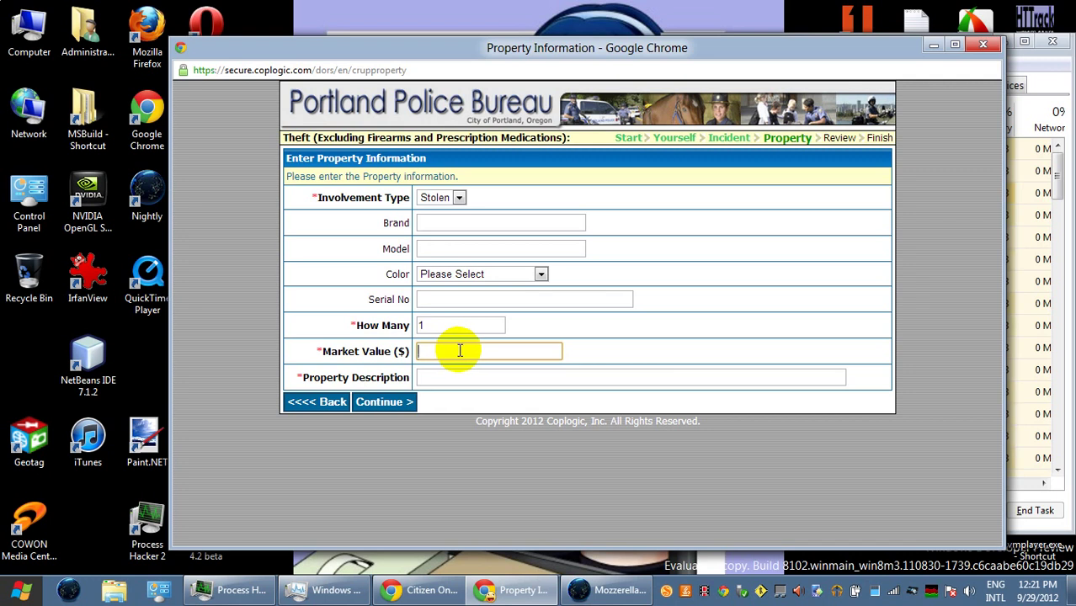
pyautogui.write('1.99')
pyautogui.click(497, 380)
pyautogui.write('goodw')
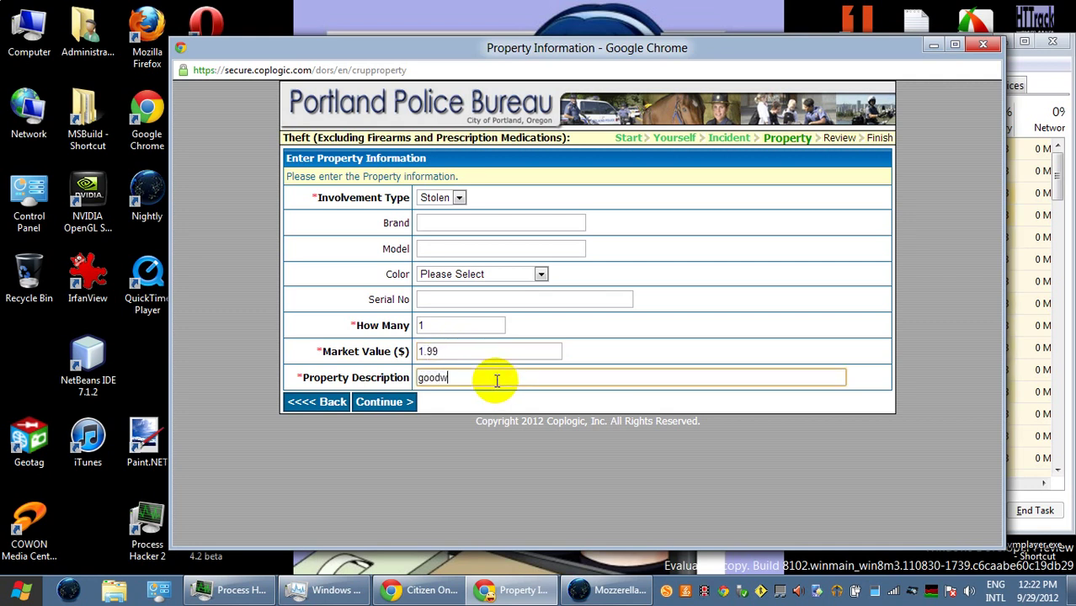
pyautogui.write('ill canopener')
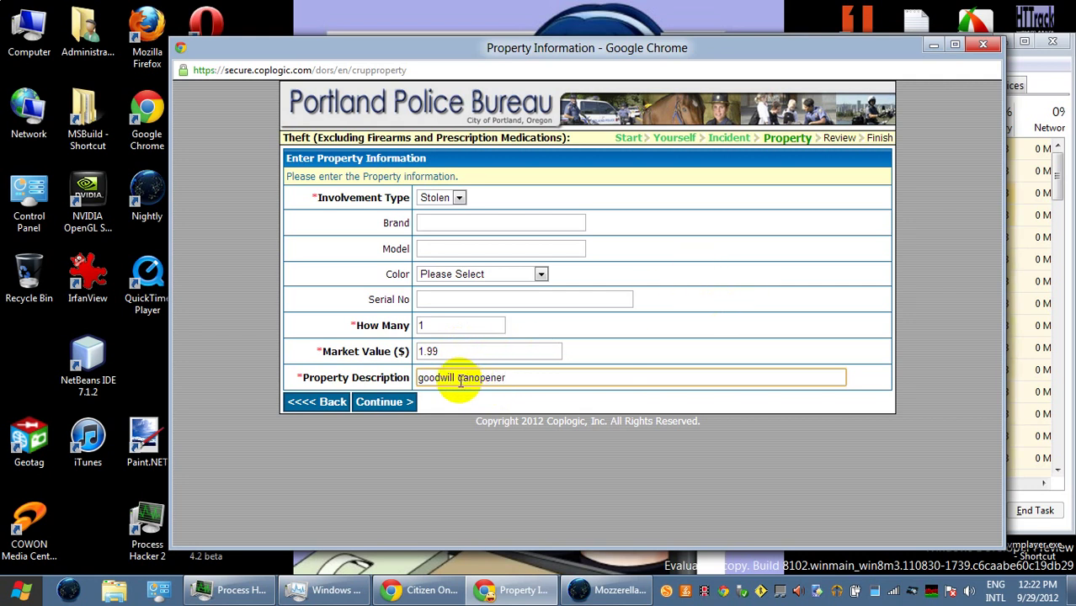
# - Reword the description to 'canopener from goodwill' and submit the can opener item
pyautogui.moveTo(458, 380); pyautogui.dragTo(523, 379)
pyautogui.hotkey('ctrl', 'c')
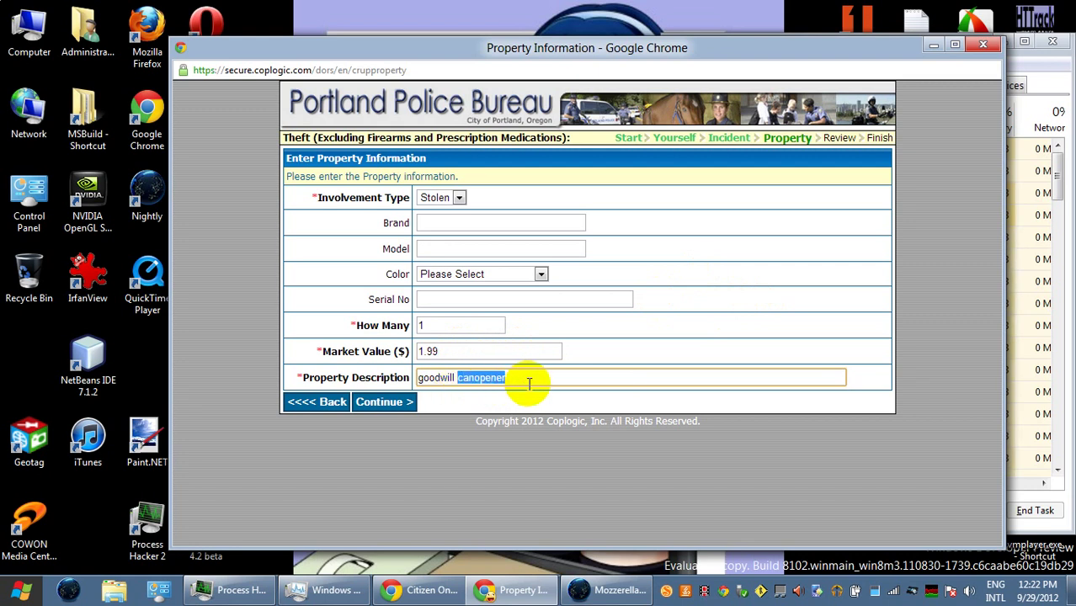
pyautogui.press('BackSpace')
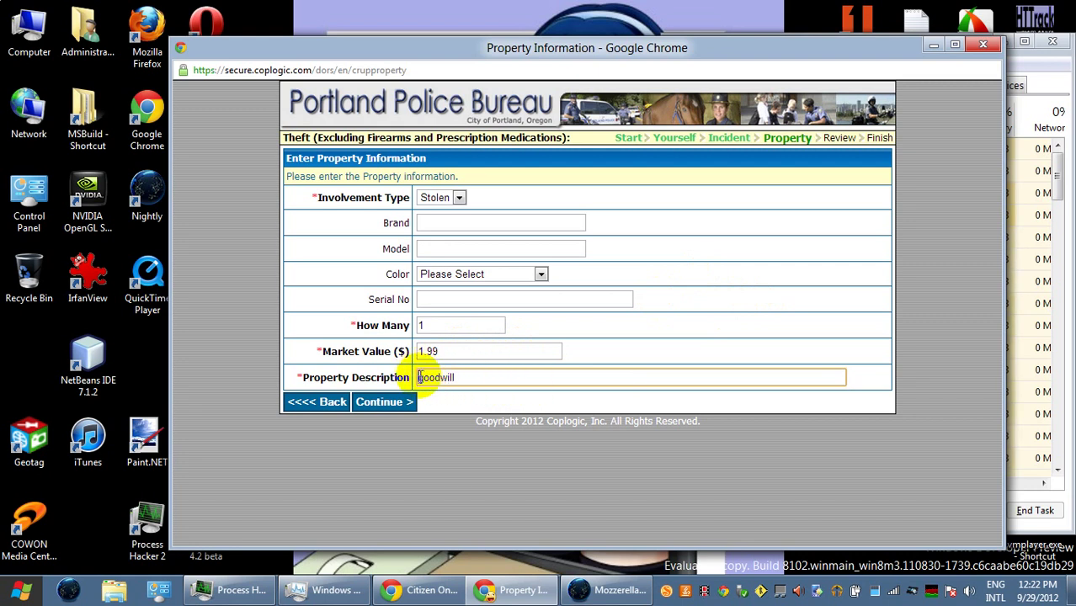
pyautogui.moveTo(420, 377); pyautogui.dragTo(539, 370)
pyautogui.hotkey('ctrl', 'v')
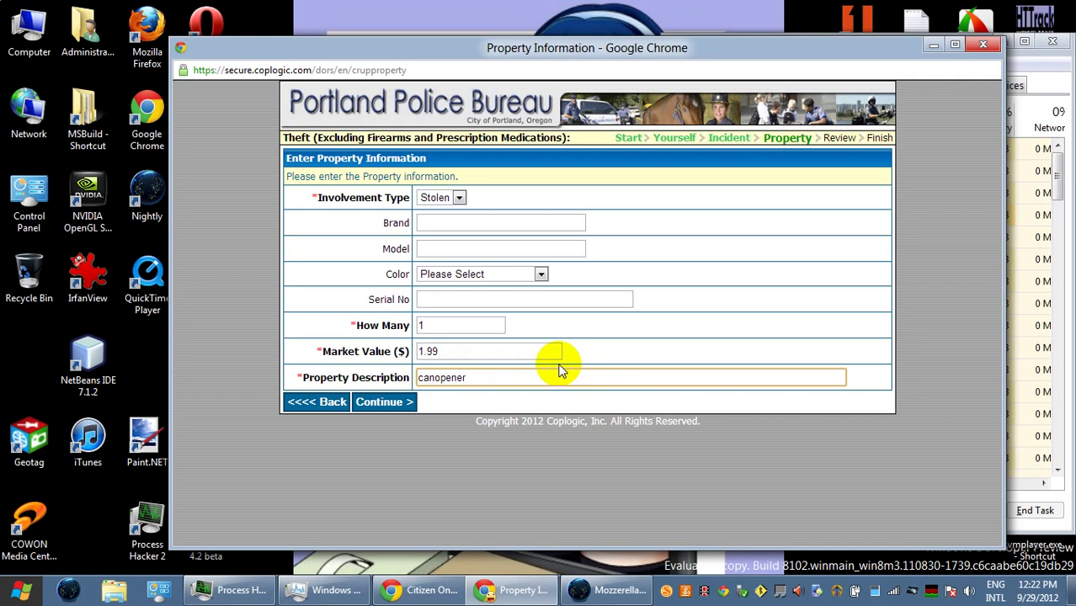
pyautogui.hotkey('ctrl', 'z')
pyautogui.click(430, 376)
pyautogui.hotkey('ctrl', 'v')
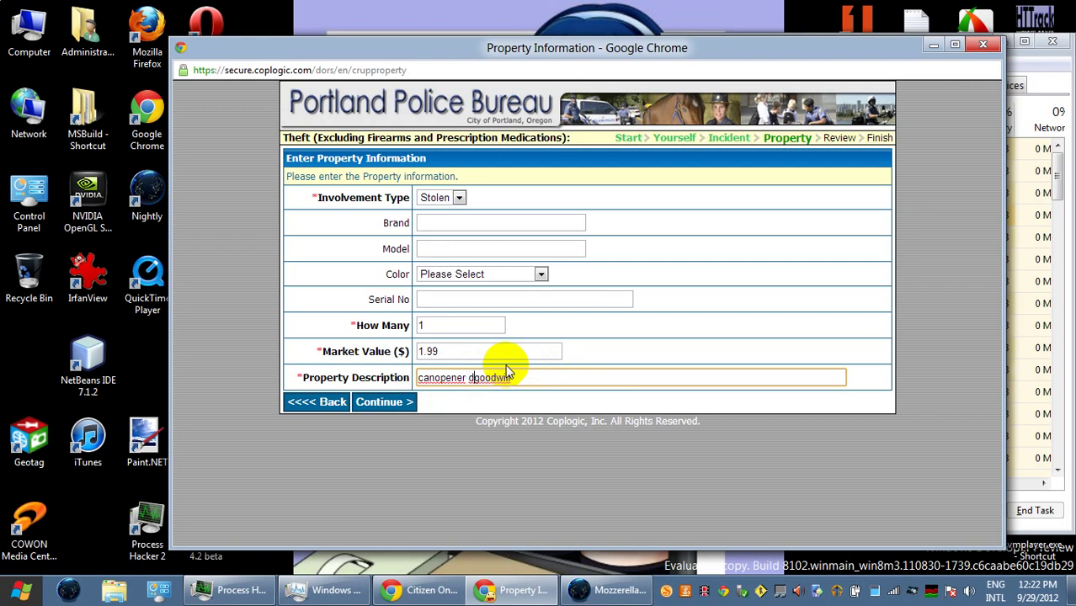
pyautogui.press('BackSpace')
pyautogui.write('from')
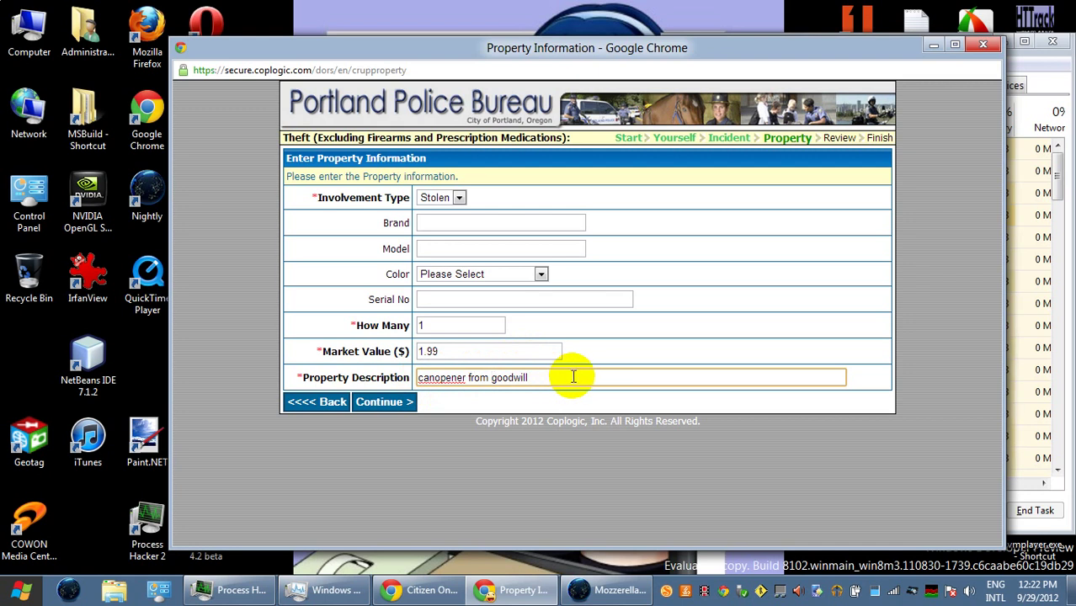
pyautogui.click(392, 411)
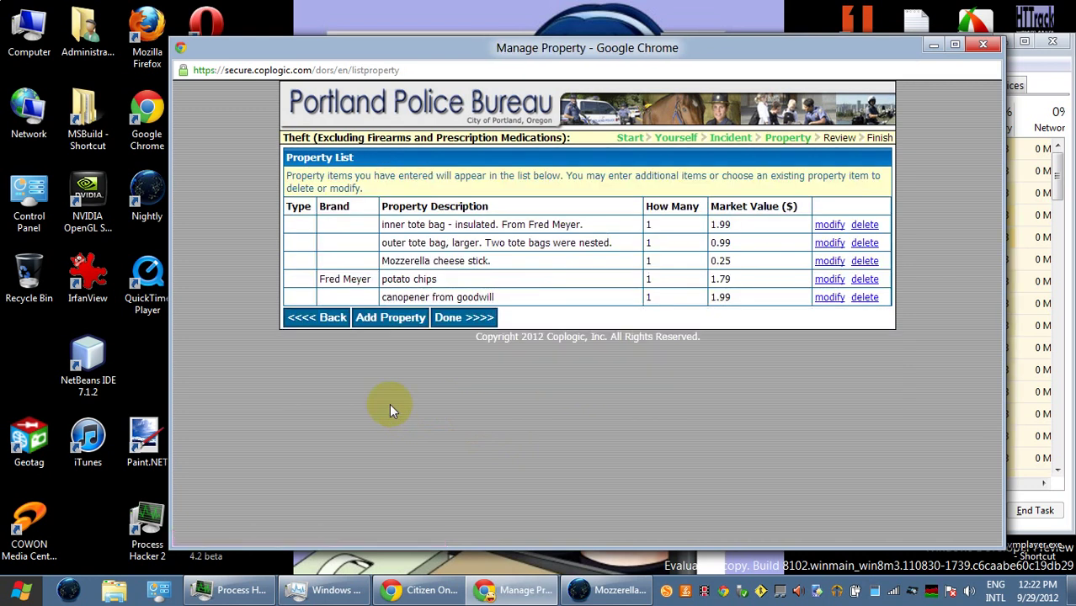
# - Add Dollar Tree spoons, quantity 2 at $1.00, then open a fresh property form
pyautogui.click(392, 320)
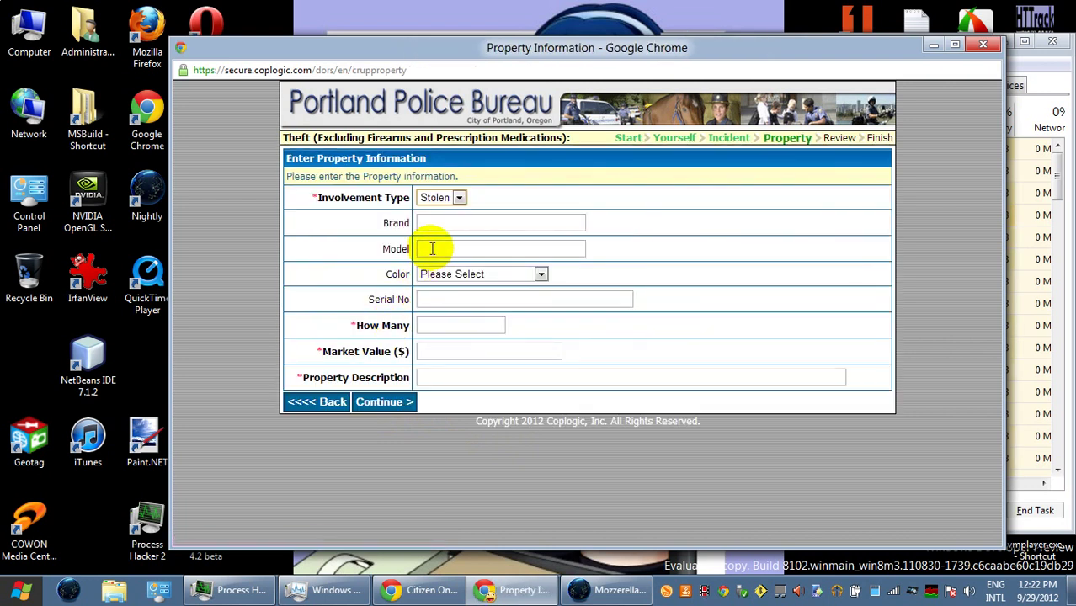
pyautogui.click(439, 221)
pyautogui.write('Dollar Tree')
pyautogui.press('Tab')
pyautogui.press('Tab')
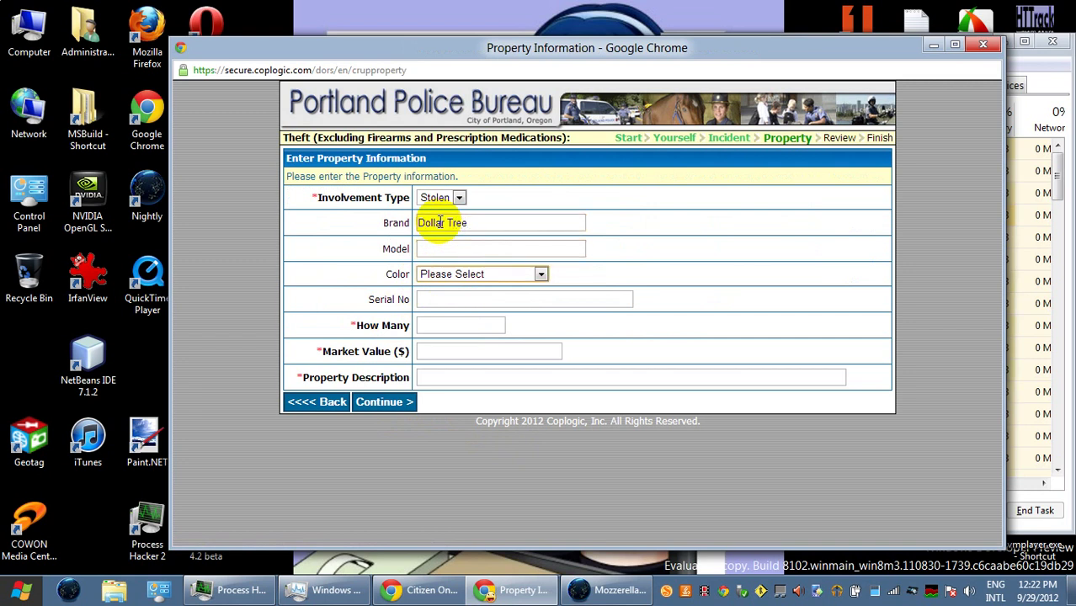
pyautogui.press('Tab')
pyautogui.press('Tab')
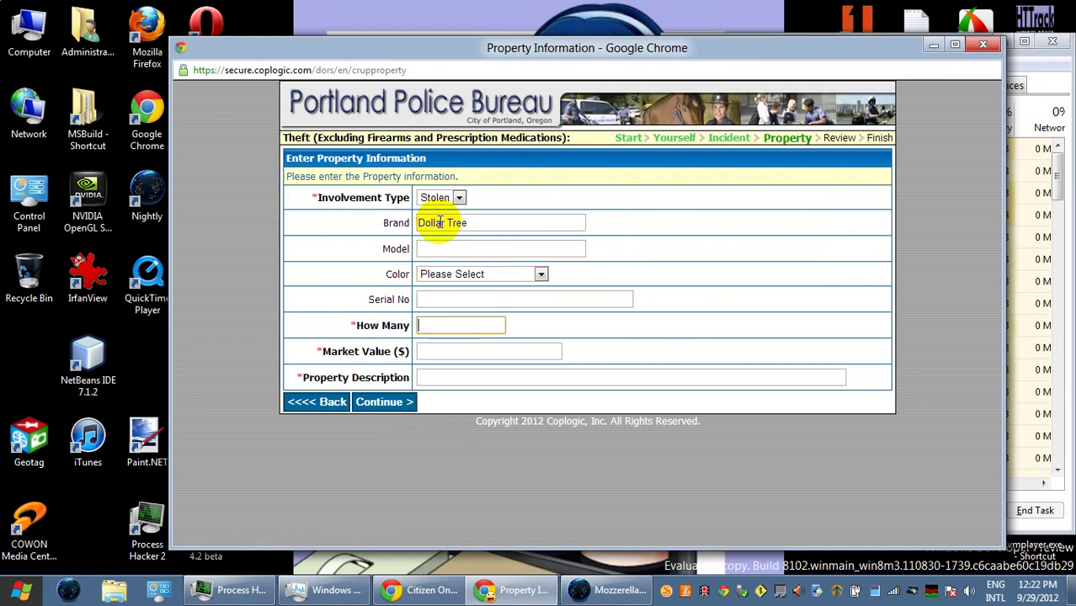
pyautogui.write('2')
pyautogui.press('Tab')
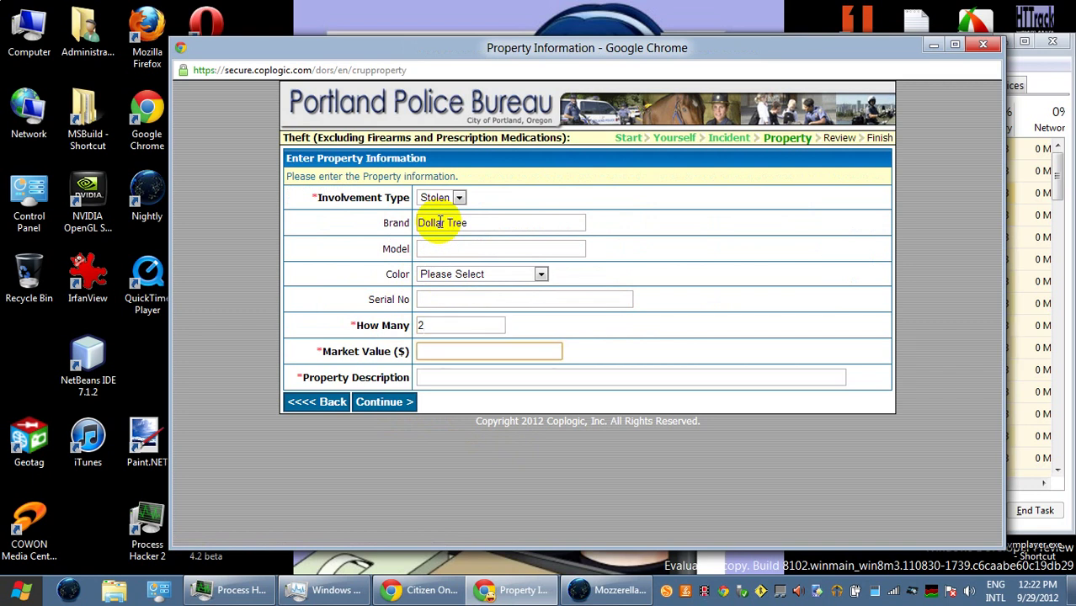
pyautogui.write('1.00')
pyautogui.press('Tab')
pyautogui.write('spoons')
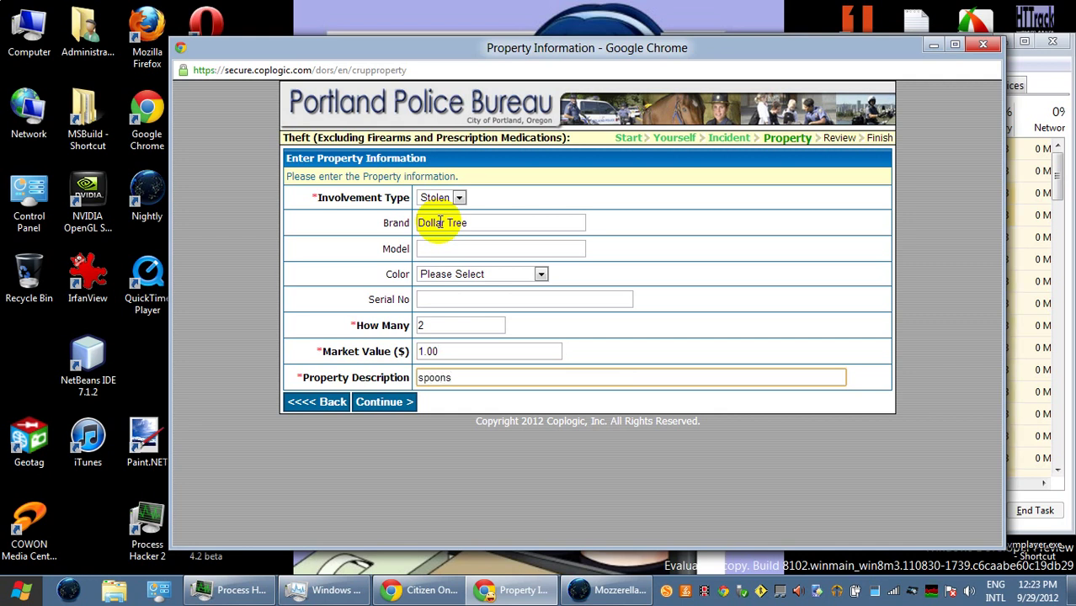
pyautogui.click(399, 403)
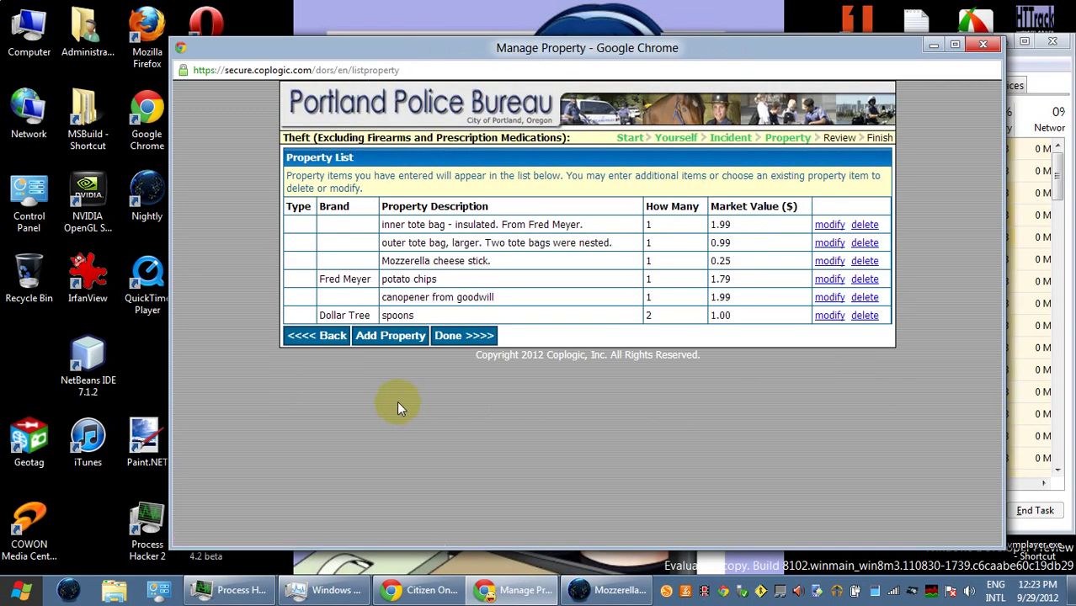
pyautogui.click(405, 338)
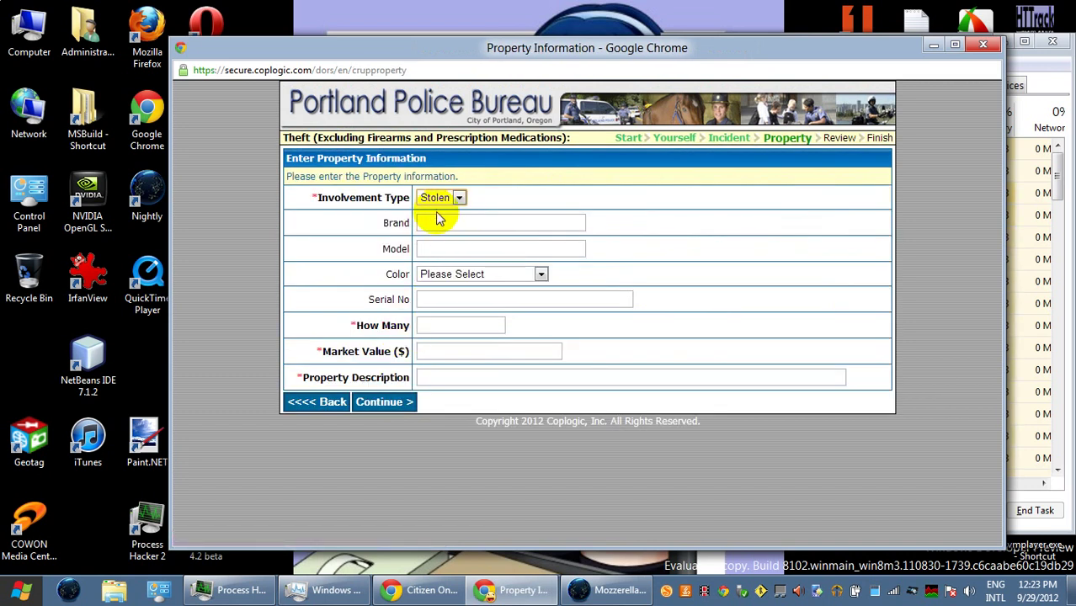
# - Enter brand Top Flight, model 70 sheet, quantity 1 and market value 12000.00
pyautogui.click(445, 222)
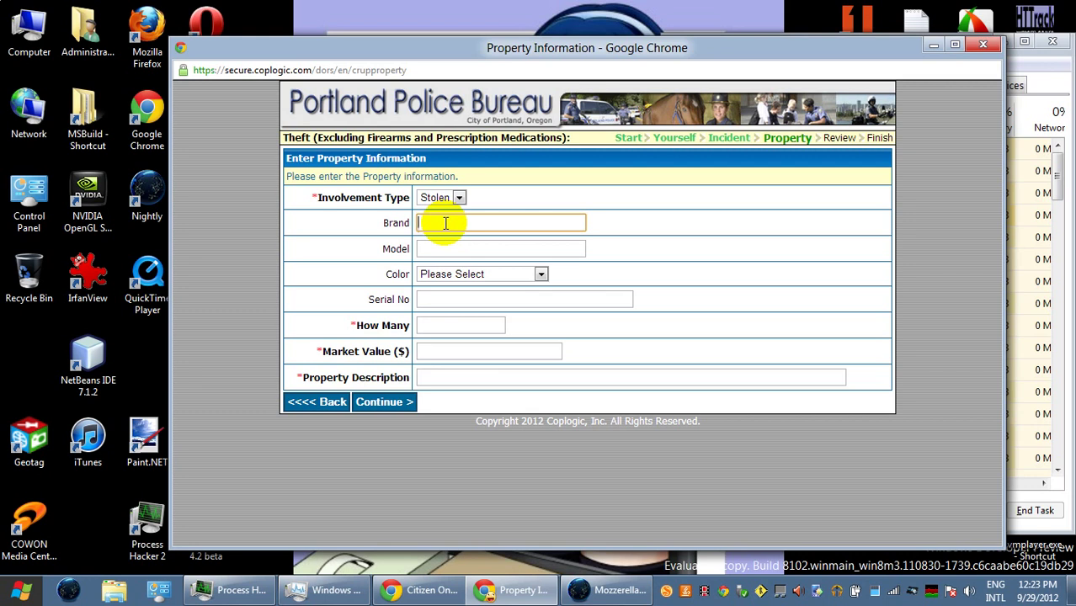
pyautogui.write('Top Flight')
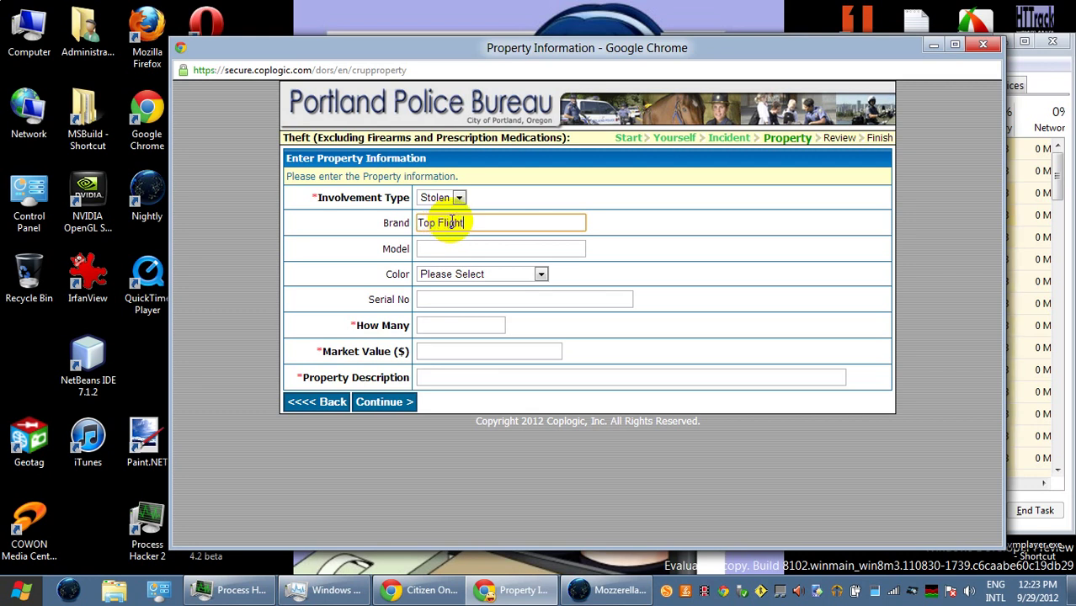
pyautogui.press('Tab')
pyautogui.write('70 sheet')
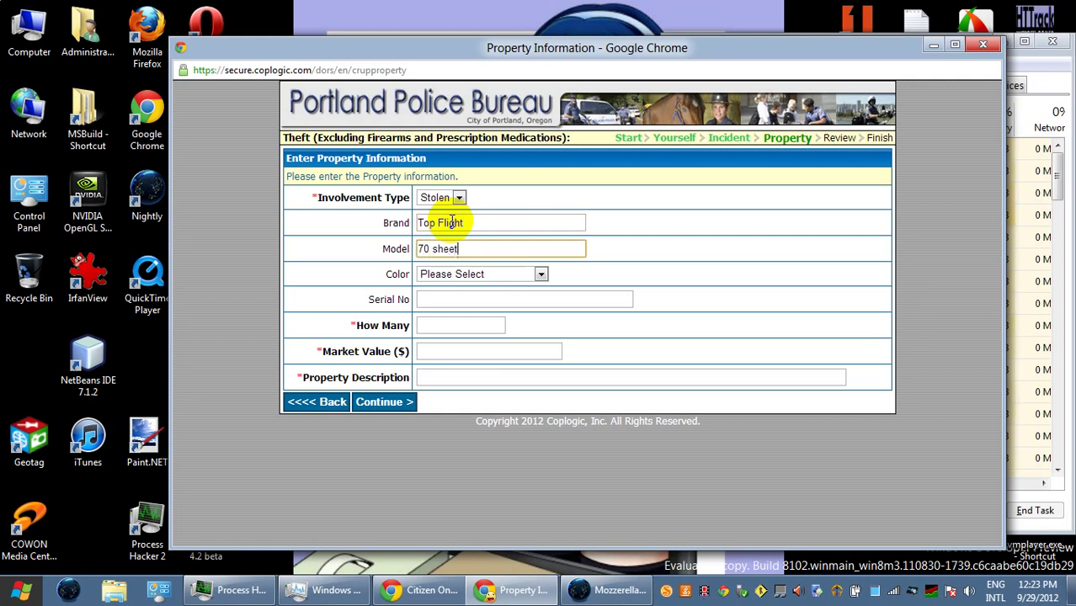
pyautogui.press('Tab')
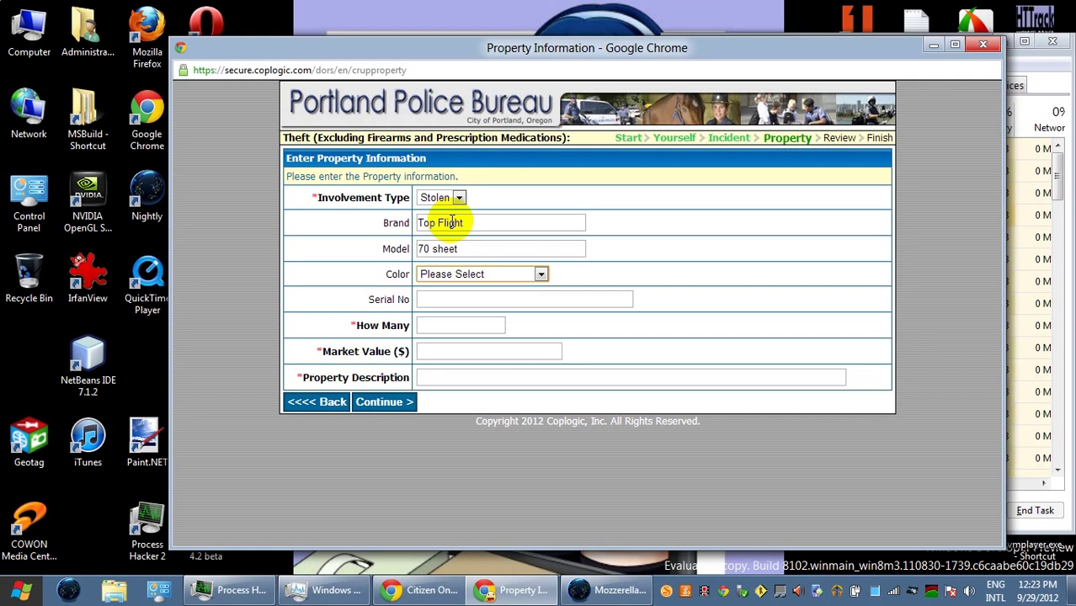
pyautogui.press('Tab')
pyautogui.press('Tab')
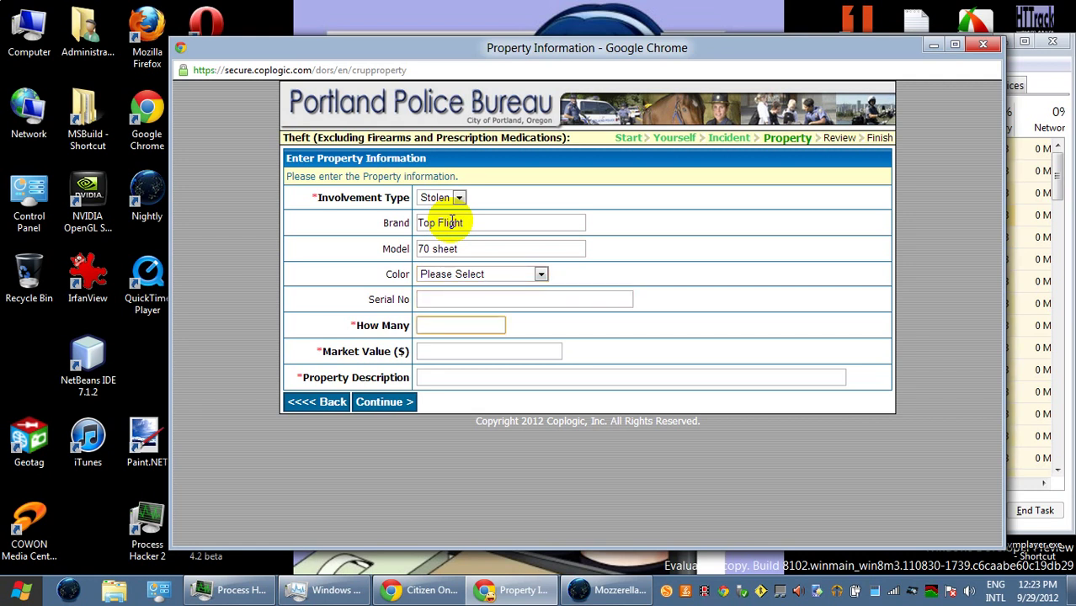
pyautogui.write('1')
pyautogui.press('Tab')
pyautogui.write('12000')
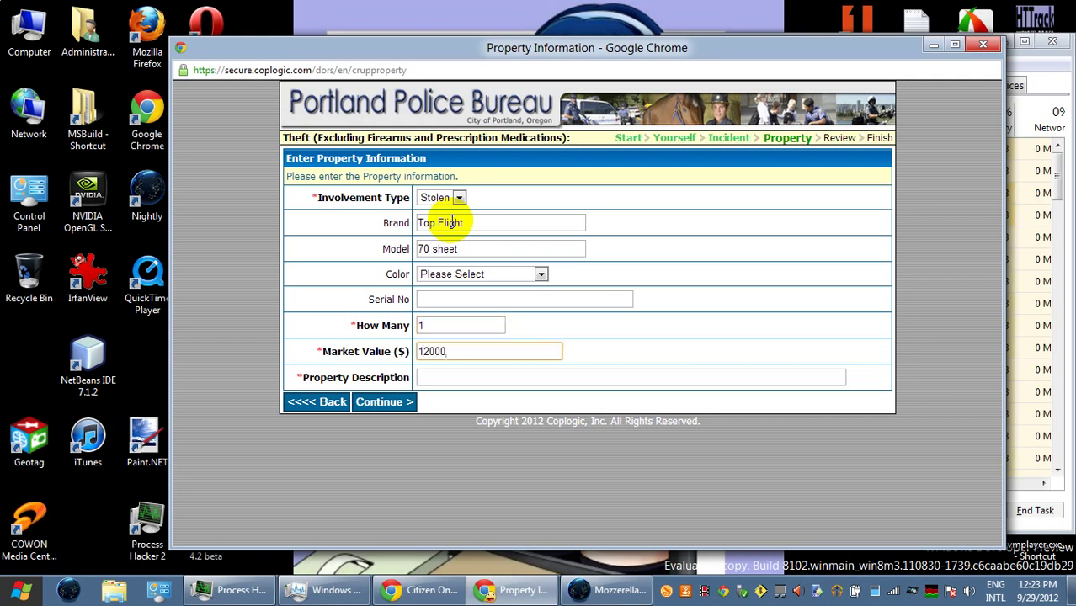
pyautogui.write('.00')
# - Describe it as 'my notebook from Fred Meyer', submit it, and open another blank property form
pyautogui.click(473, 377)
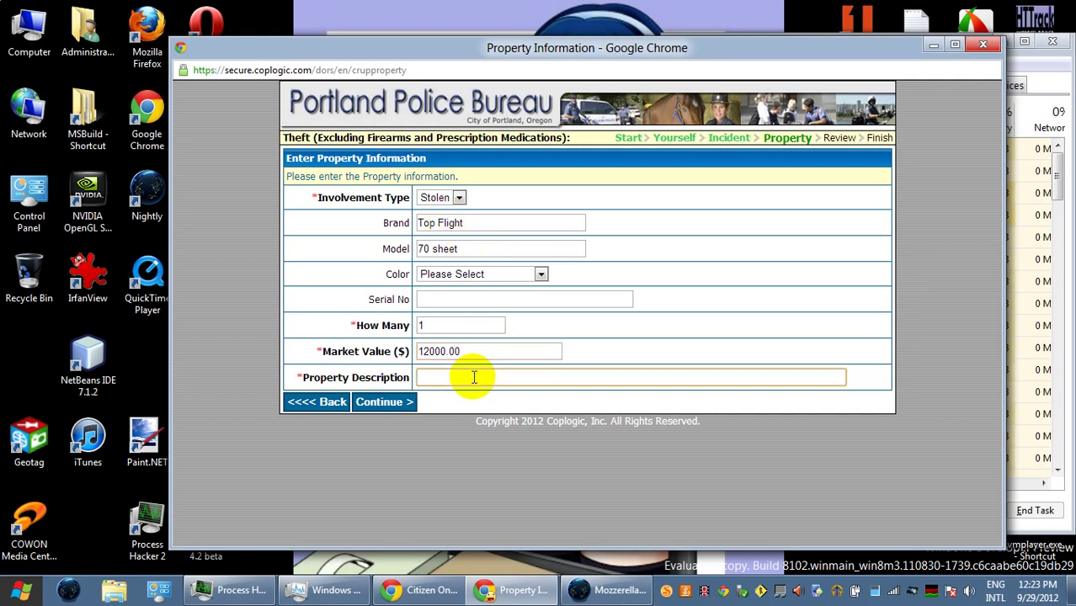
pyautogui.write('my notebook from fred')
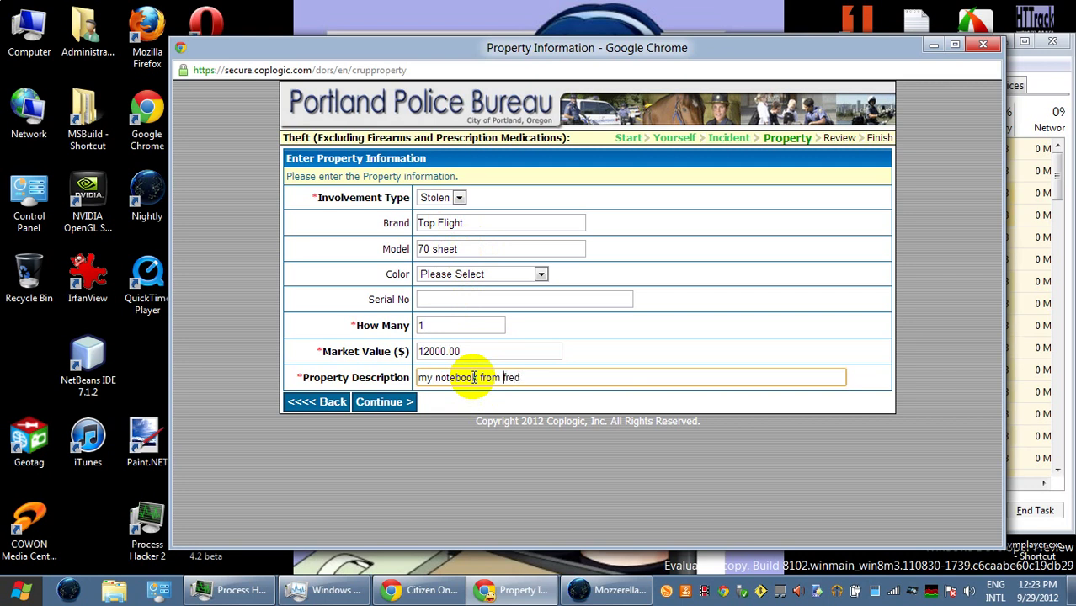
pyautogui.write('F')
pyautogui.press('End')
pyautogui.write('Meyer')
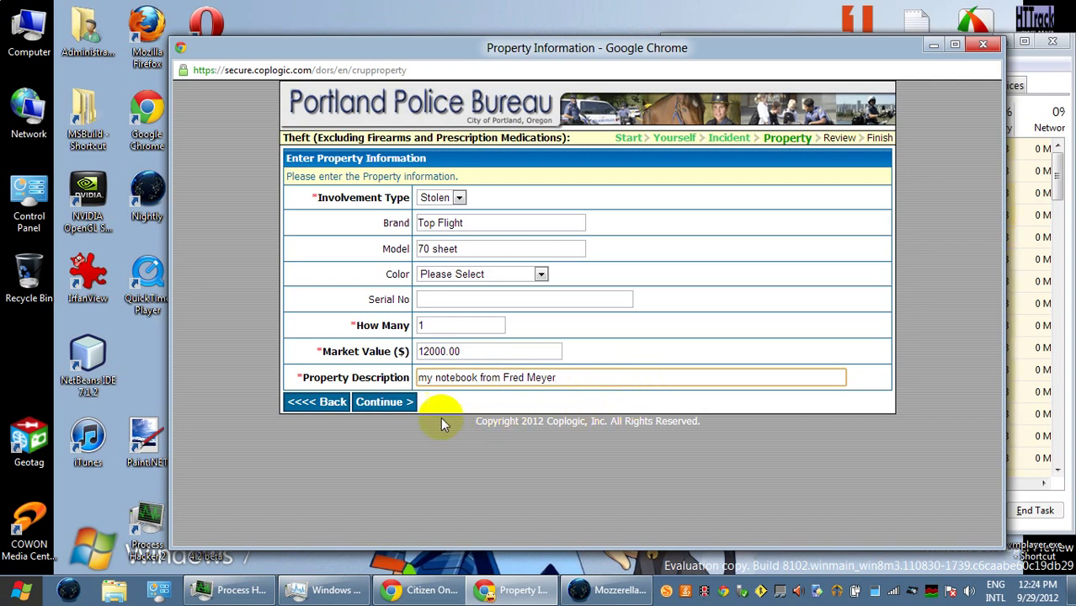
pyautogui.click(403, 403)
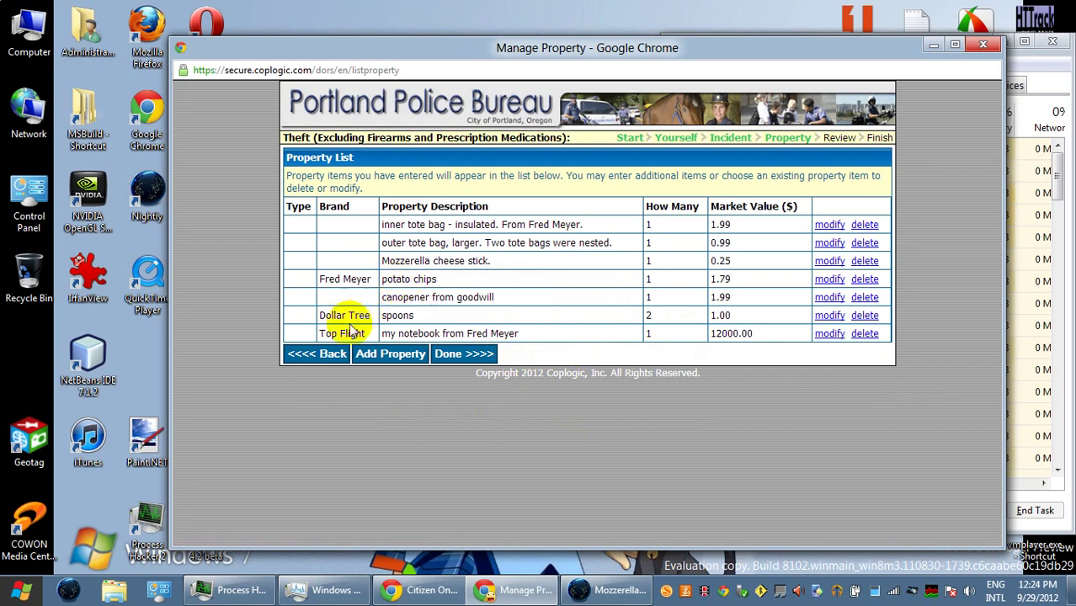
pyautogui.click(367, 356)
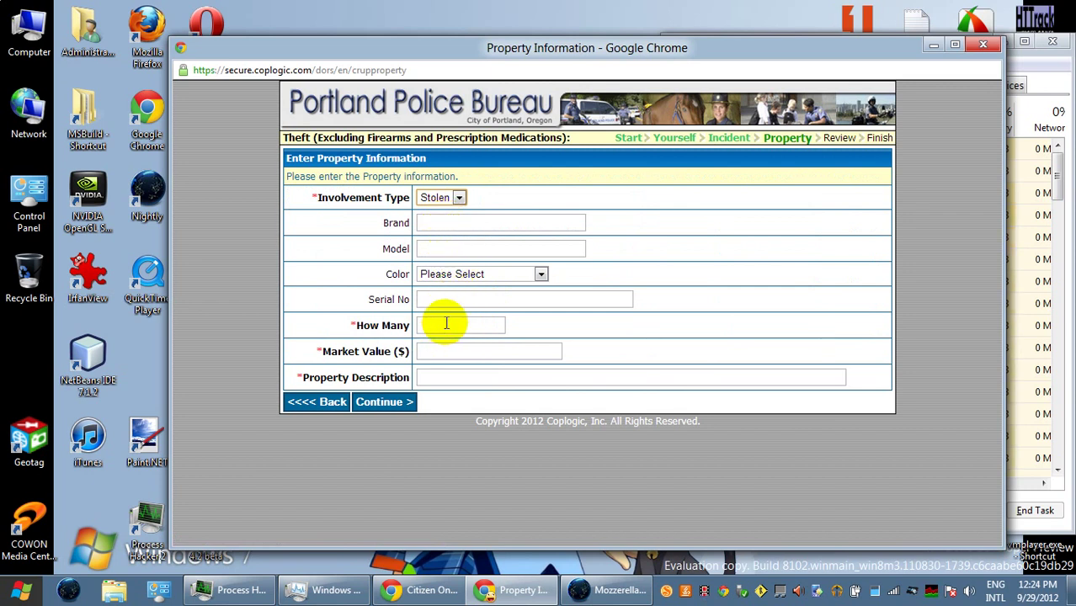
# - Add a 'free Oregonian', quantity 1 at $0.00, as the eighth property item
pyautogui.write('1')
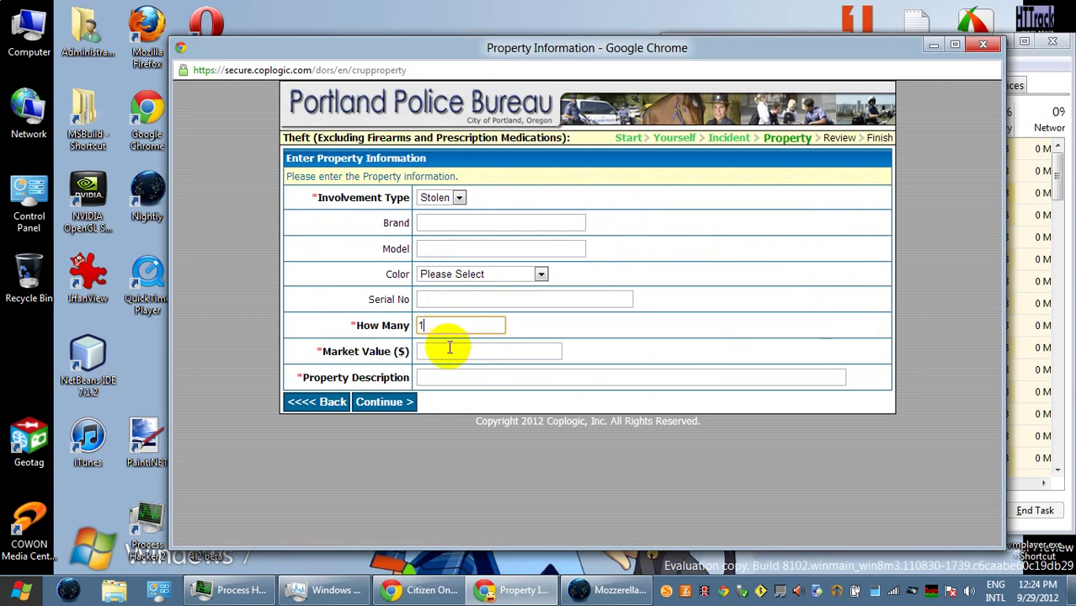
pyautogui.click(447, 351)
pyautogui.write('0.00')
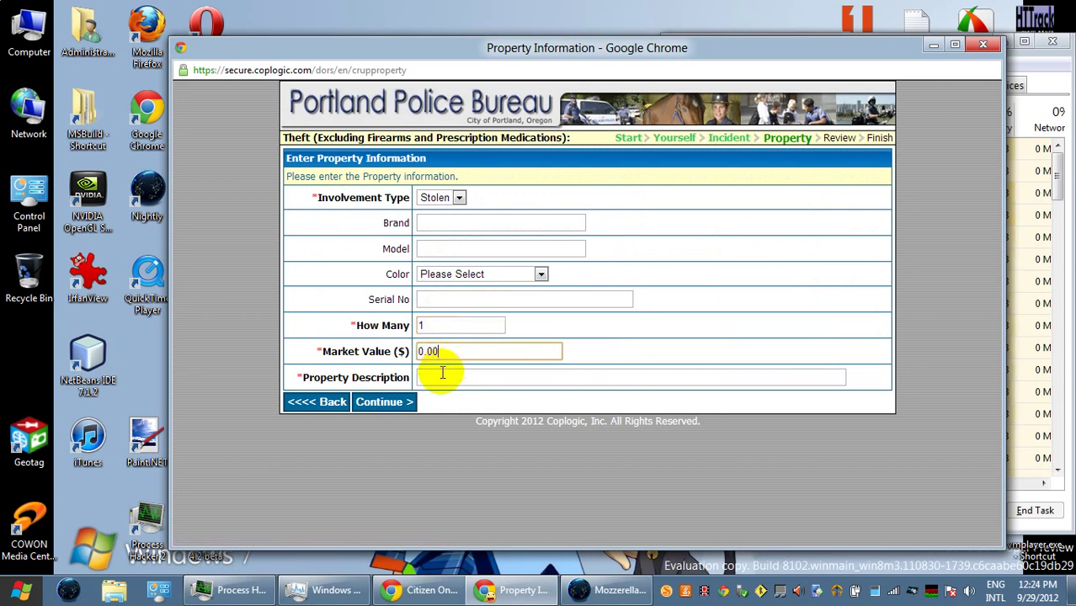
pyautogui.click(442, 374)
pyautogui.write('Oregonian')
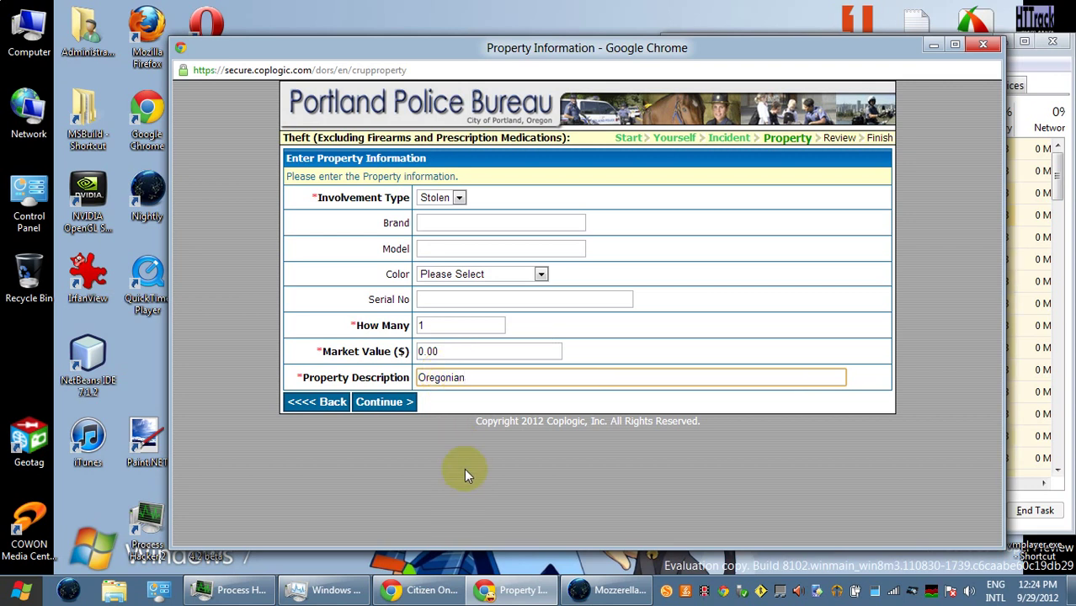
pyautogui.click(419, 378)
pyautogui.click(419, 377)
pyautogui.write('free')
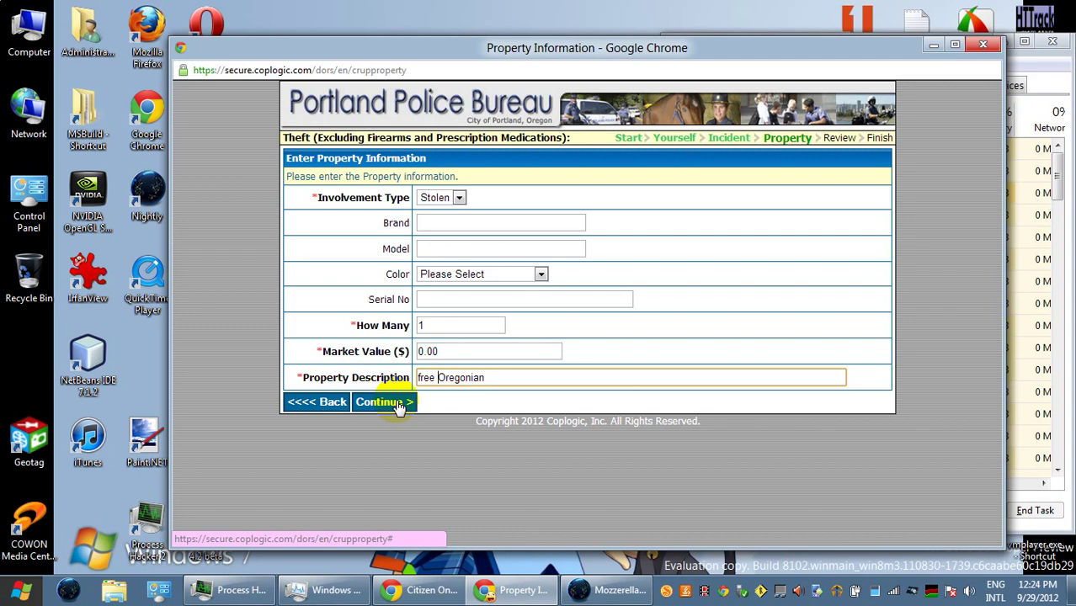
pyautogui.click(397, 405)
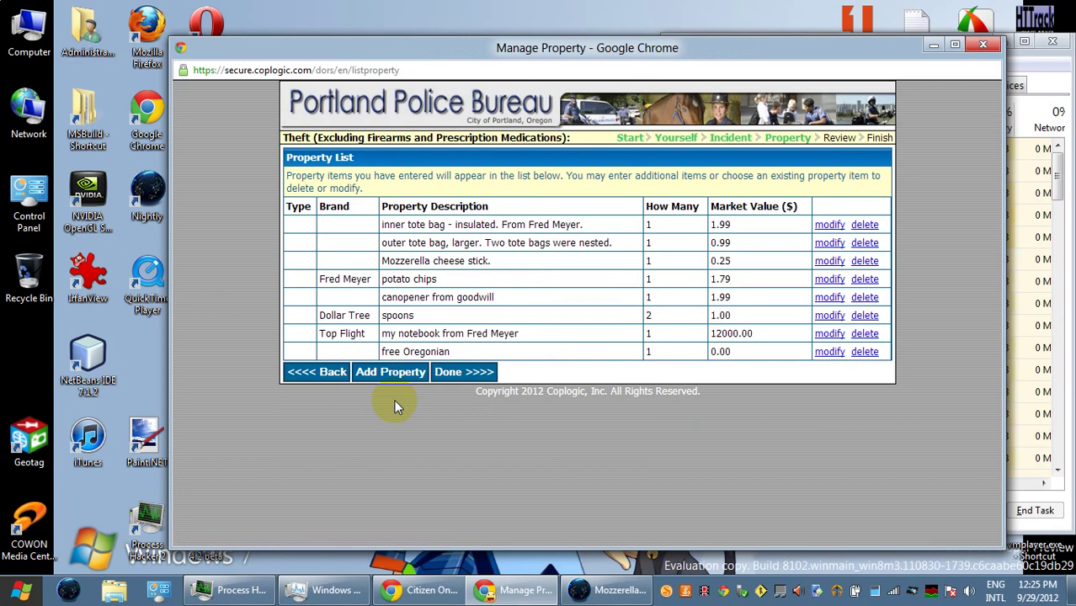
pyautogui.click(391, 374)
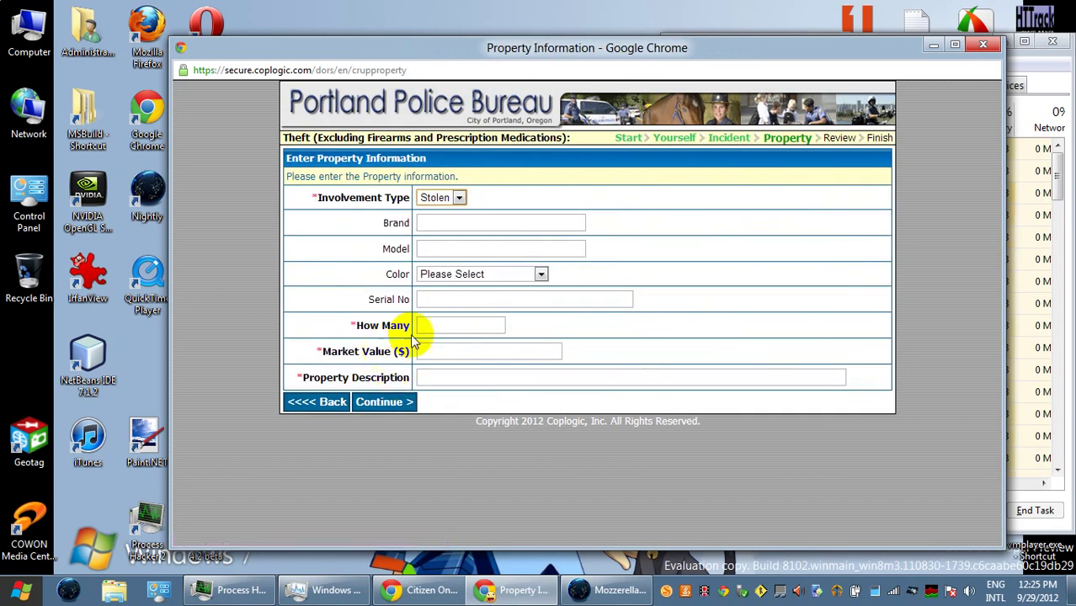
# - Enter brand Lawry's, quantity 1 and market value 2.80 for the season salt item
pyautogui.click(449, 224)
pyautogui.write("Lawry's")
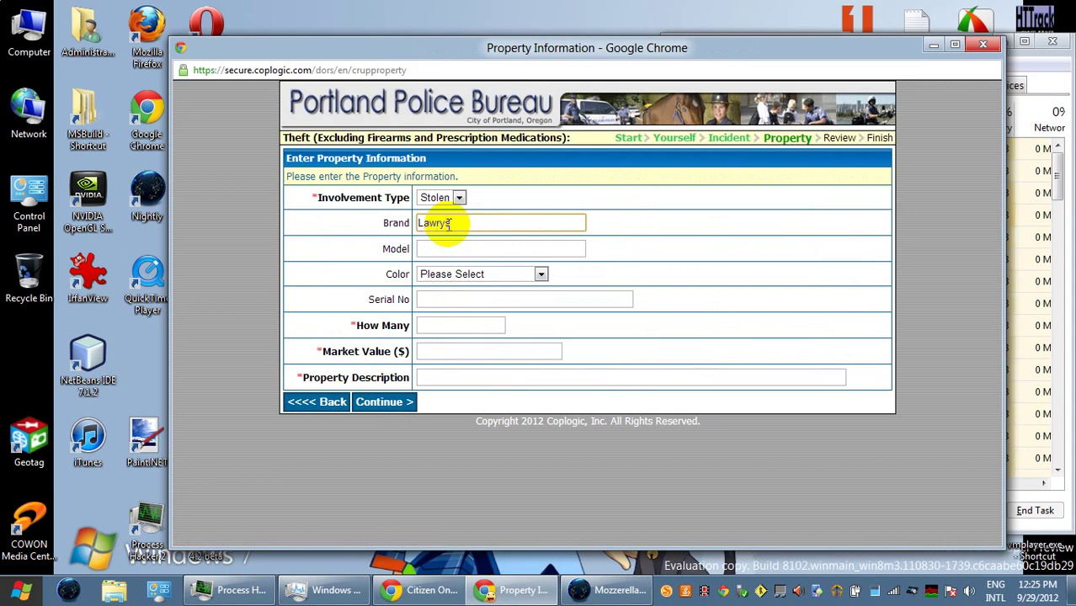
pyautogui.click(465, 325)
pyautogui.write('1')
pyautogui.click(465, 351)
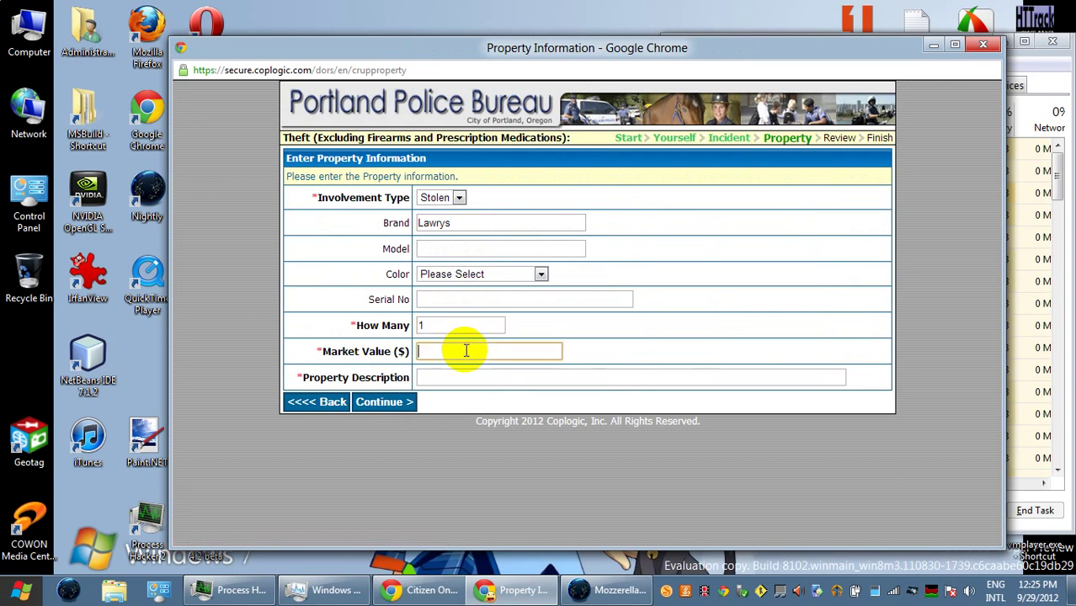
pyautogui.write('2.80')
# - Describe the item as "Lawry's season salt" and add it to the property list
pyautogui.click(493, 379)
pyautogui.write('La')
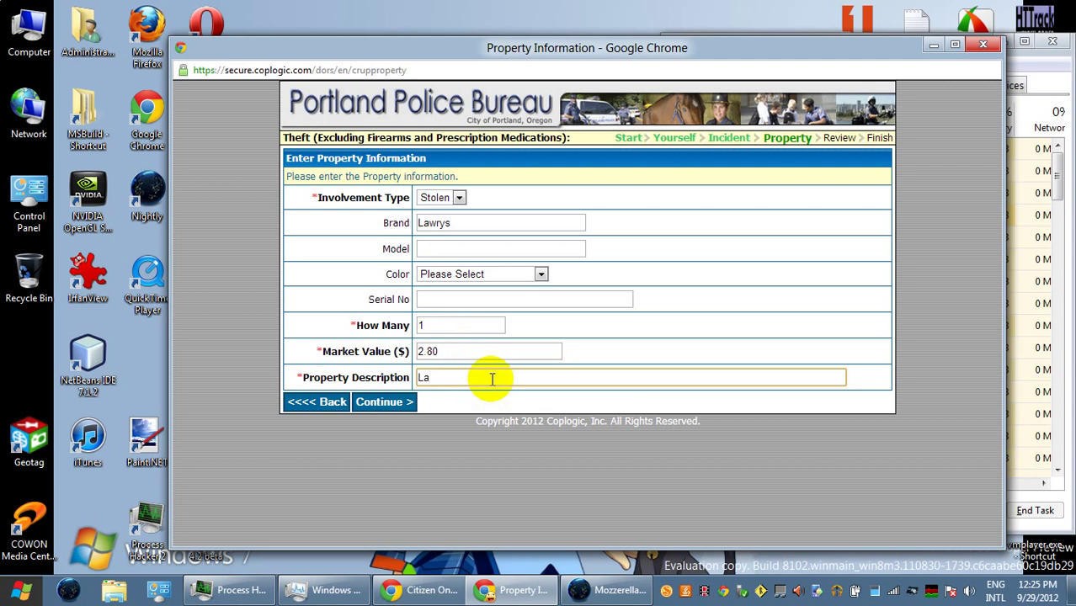
pyautogui.write('wrys seaso')
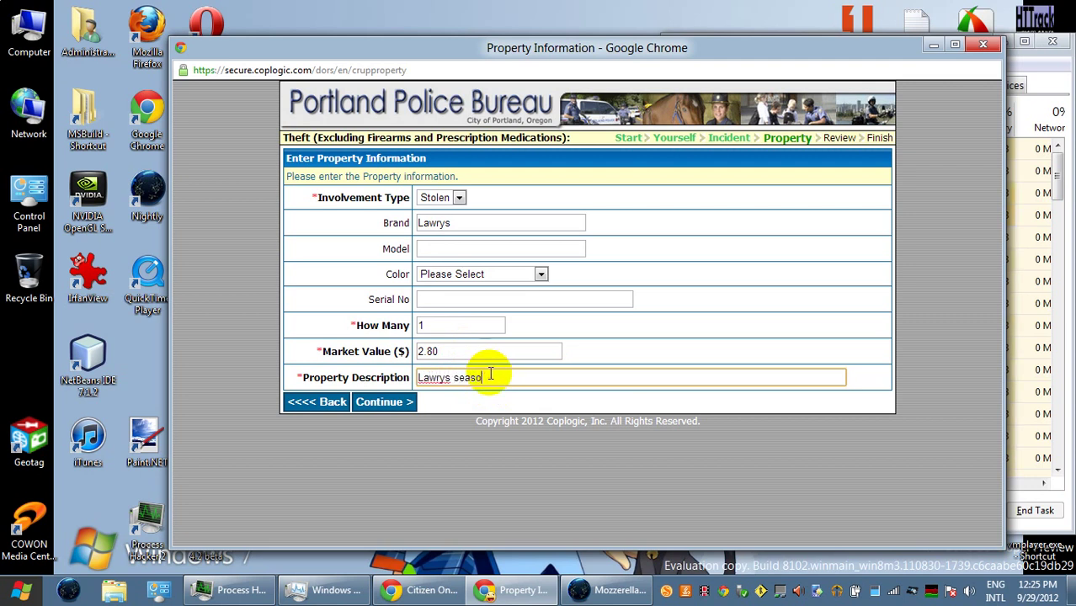
pyautogui.write('n salt.')
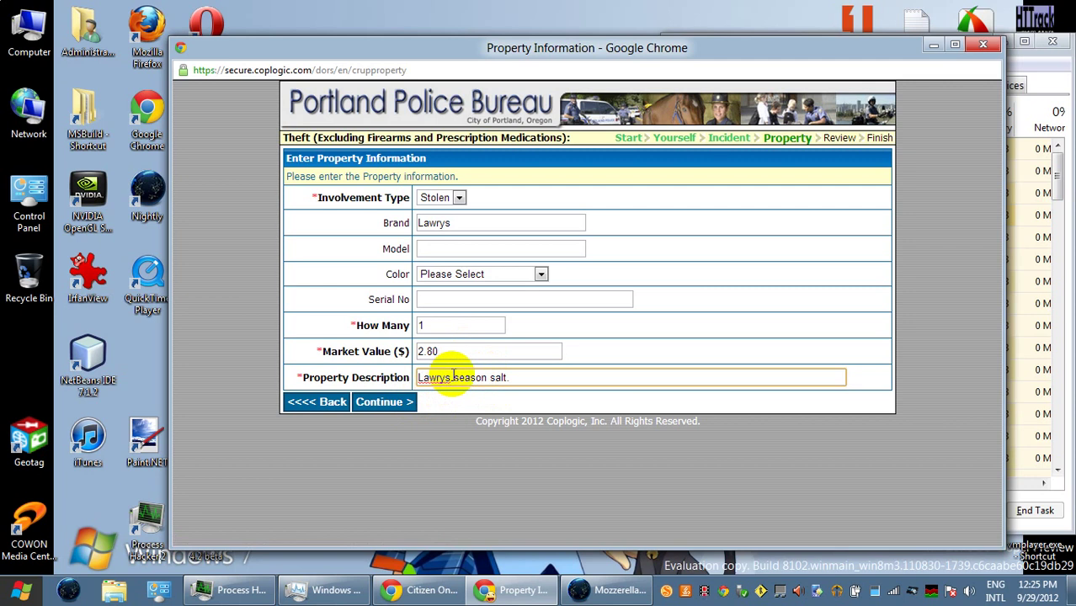
pyautogui.click(447, 377)
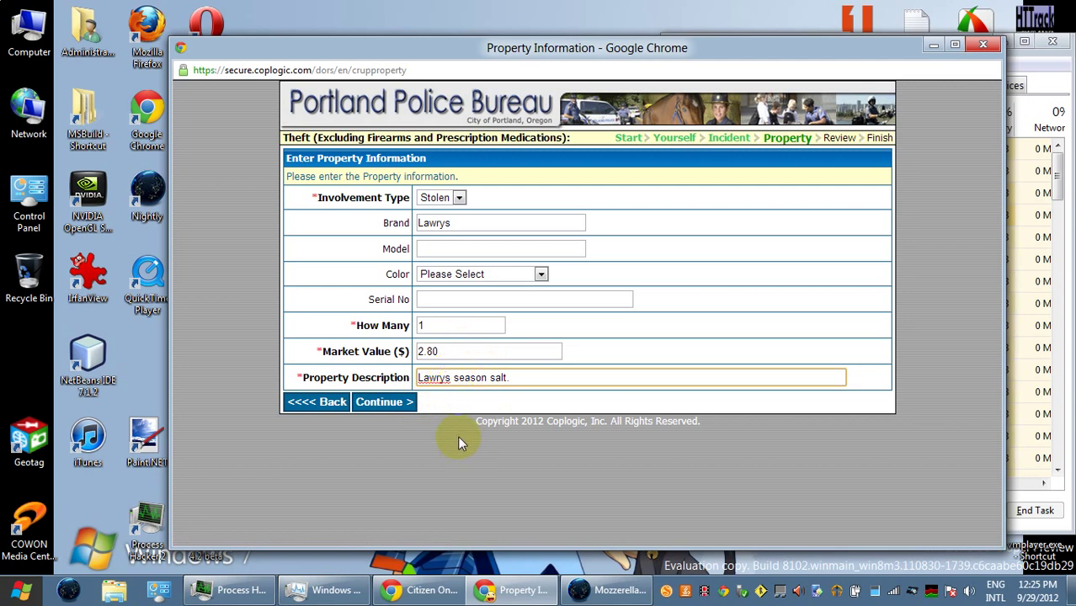
pyautogui.write("'")
pyautogui.click(385, 403)
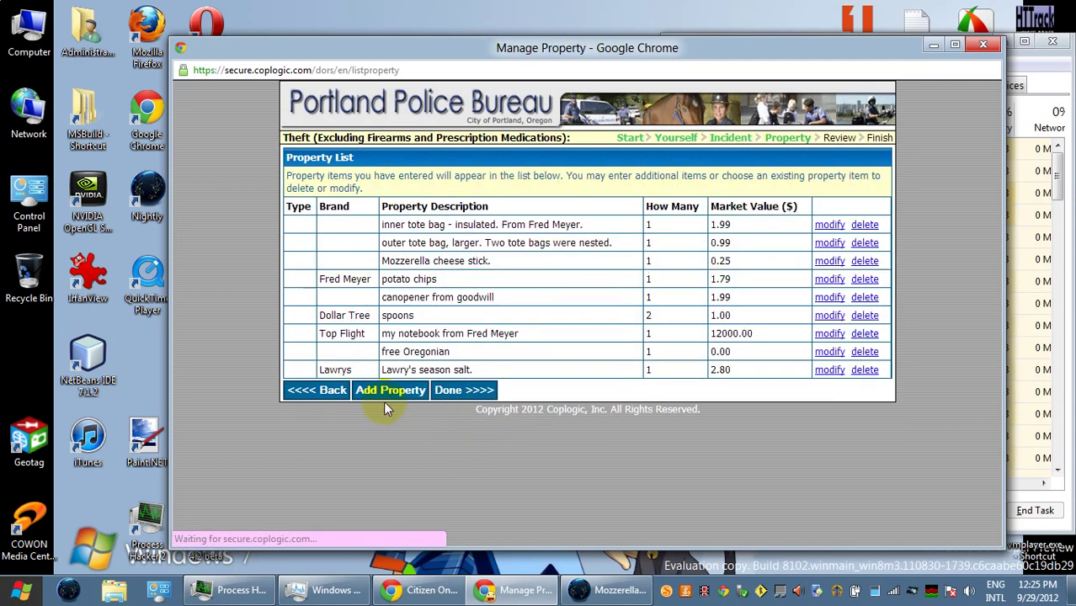
# - Add 'chopped onion from Fred Meyer', quantity 1, valued at $0.99 to the property list
pyautogui.click(387, 408)
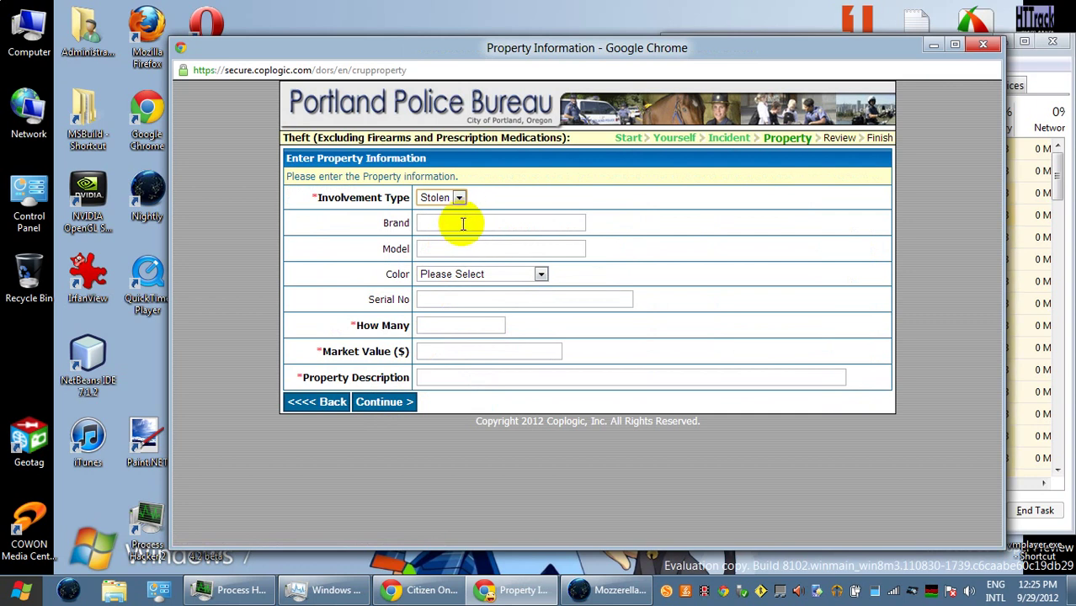
pyautogui.click(451, 324)
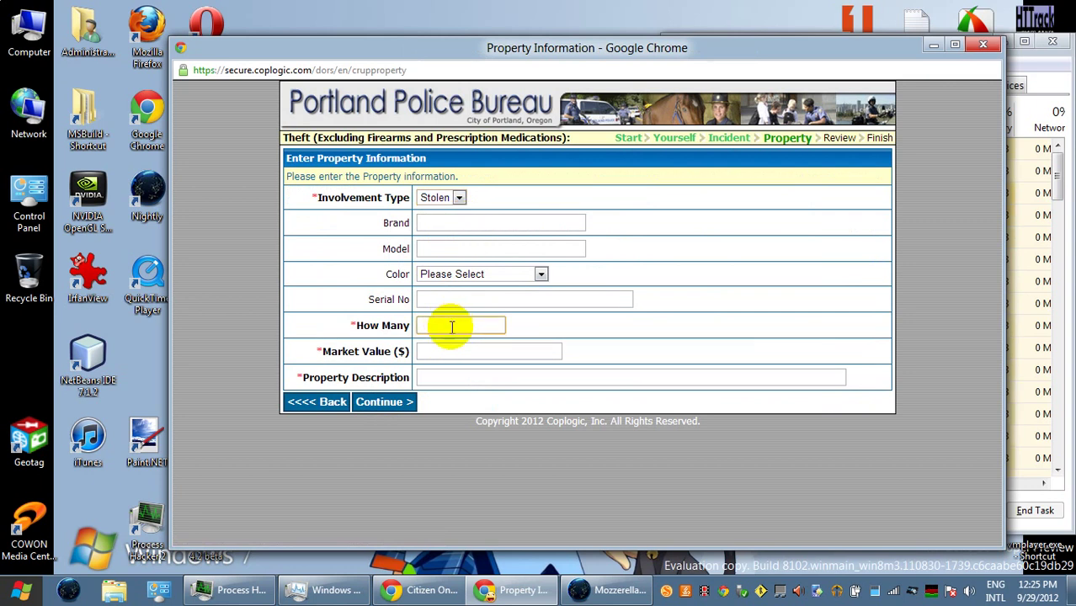
pyautogui.write('1')
pyautogui.click(455, 351)
pyautogui.write('1.00')
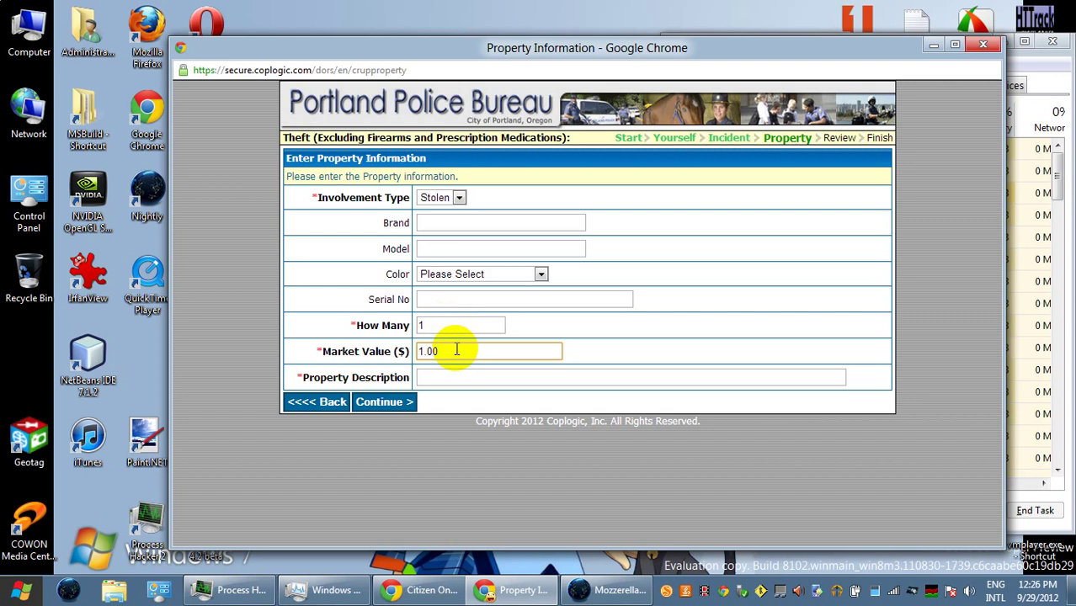
pyautogui.click(472, 377)
pyautogui.write('chopped onion from Fred Meyer')
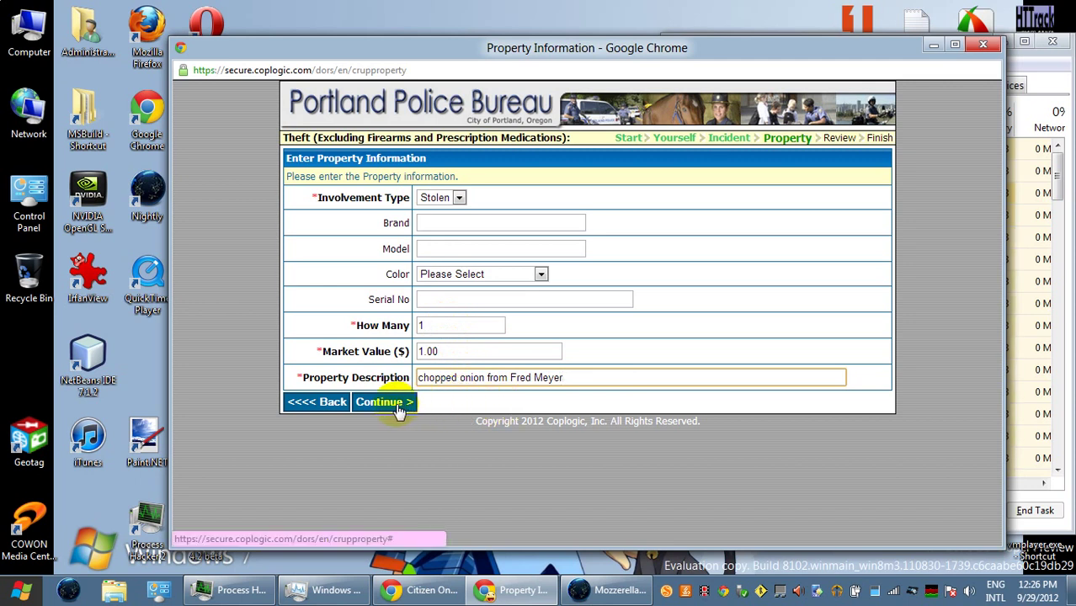
pyautogui.doubleClick(431, 351)
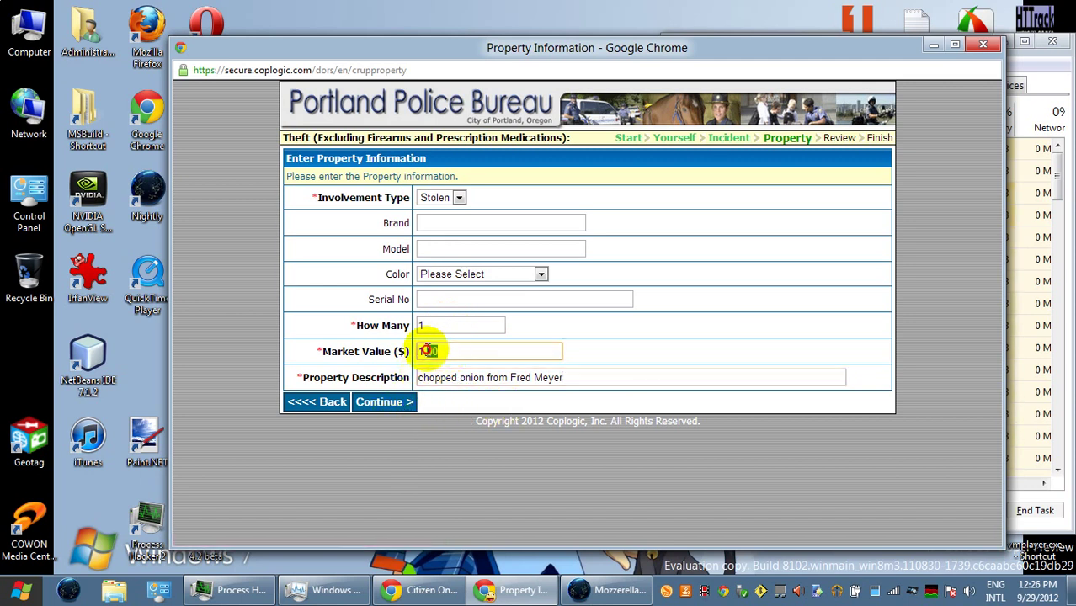
pyautogui.write('0.99')
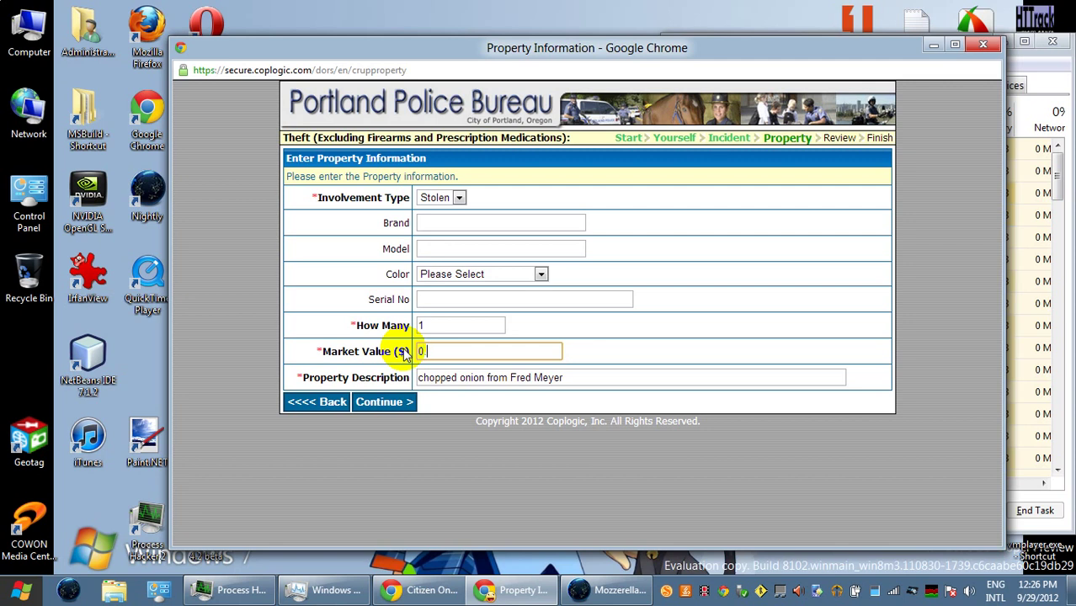
pyautogui.click(394, 406)
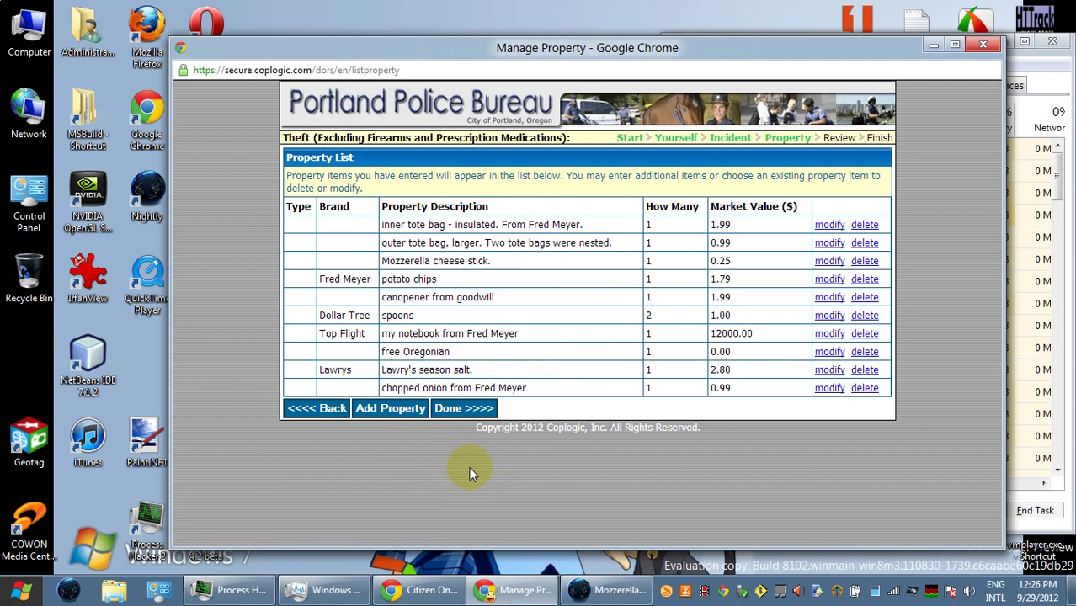
# - Print the Review Report to PDF as 'secure coplogic com dors en reviewreport - theft 9-29-2012'
pyautogui.click(454, 411)
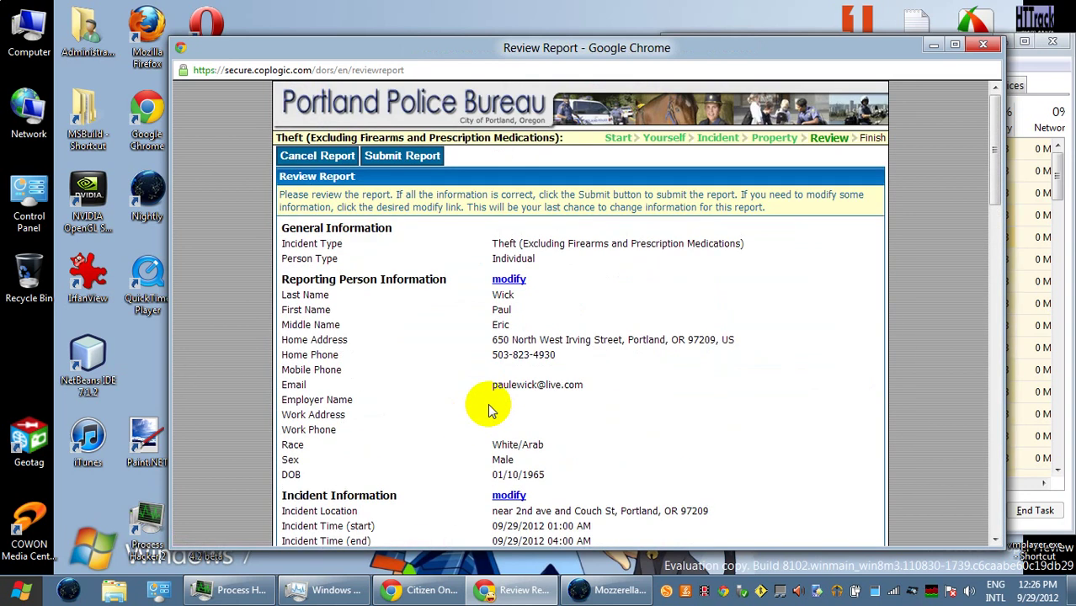
pyautogui.hotkey('ctrl', 'p')
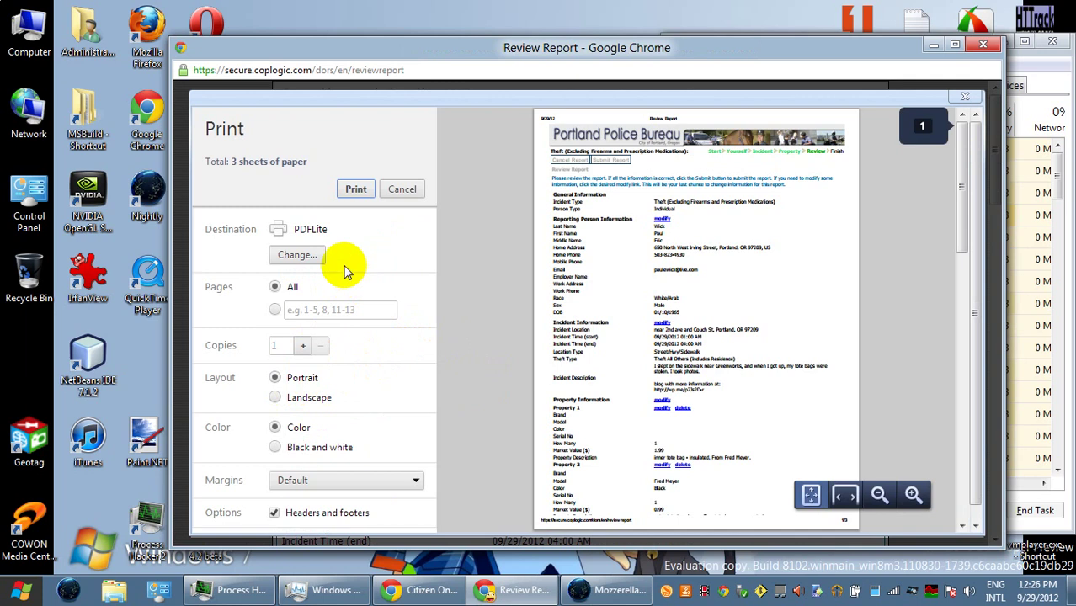
pyautogui.click(357, 192)
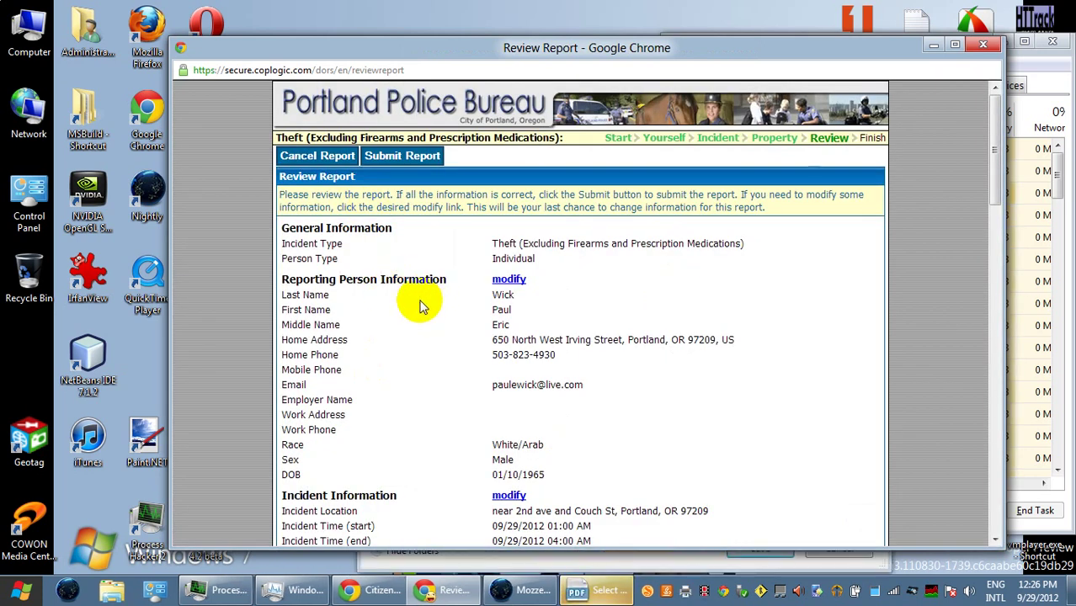
pyautogui.click(595, 589)
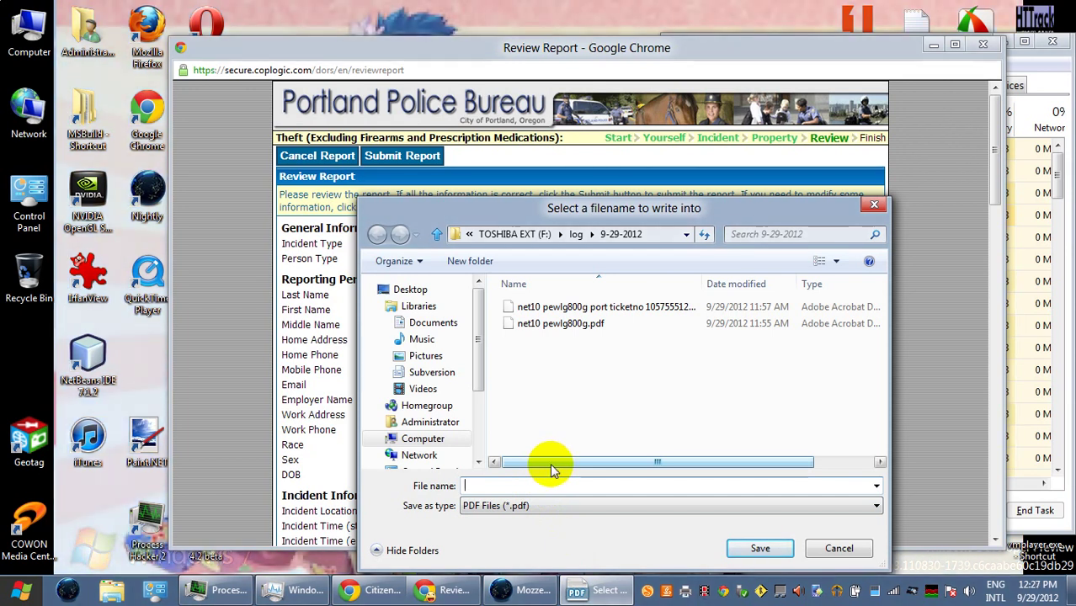
pyautogui.write('secure')
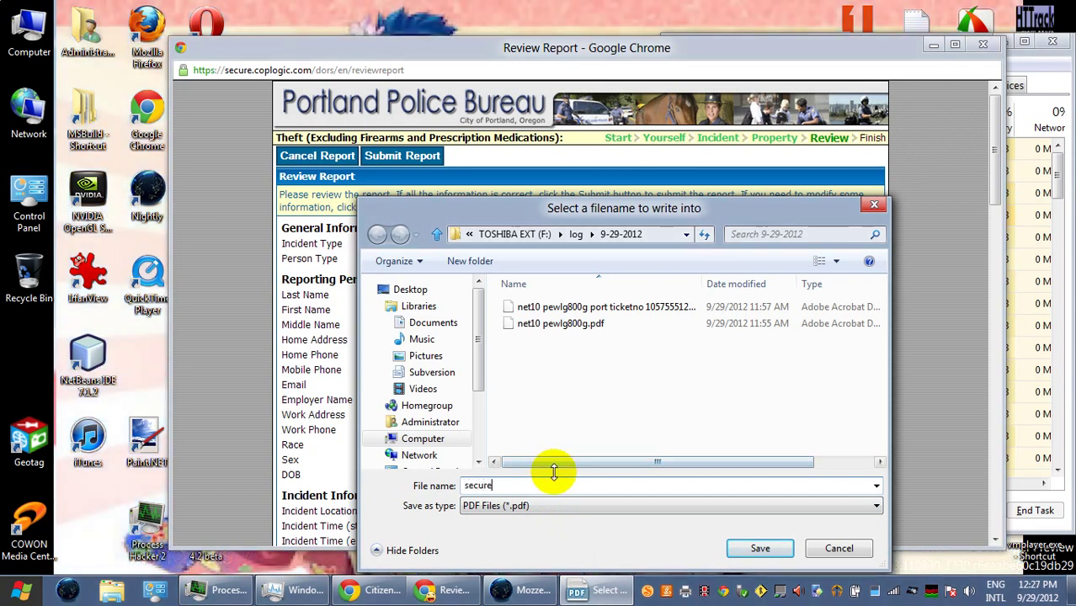
pyautogui.write(' coplogic com dors en revie')
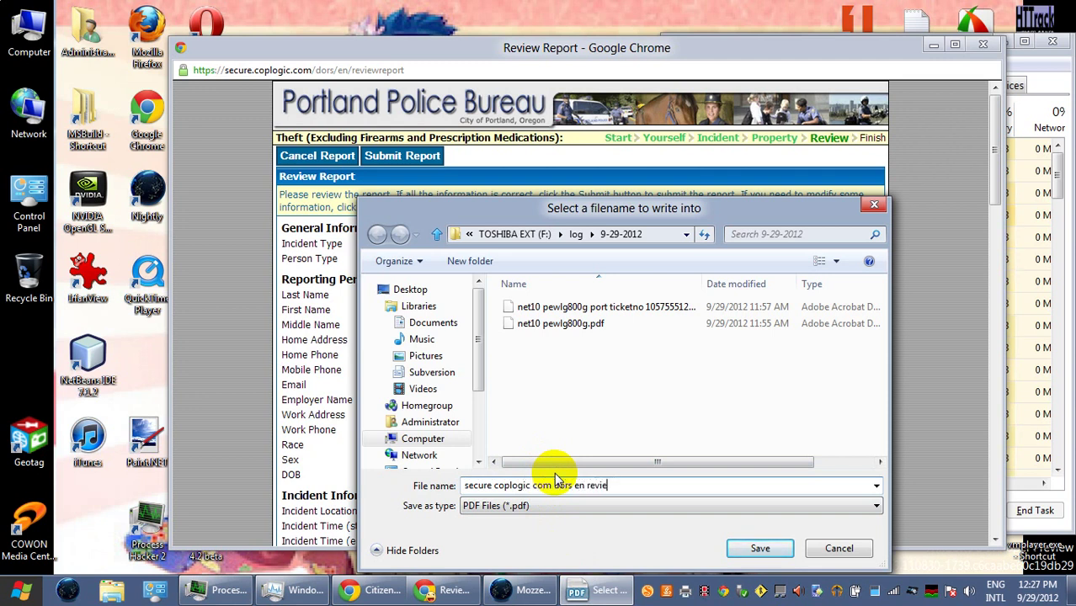
pyautogui.write('wreport - theft 9-29-2012')
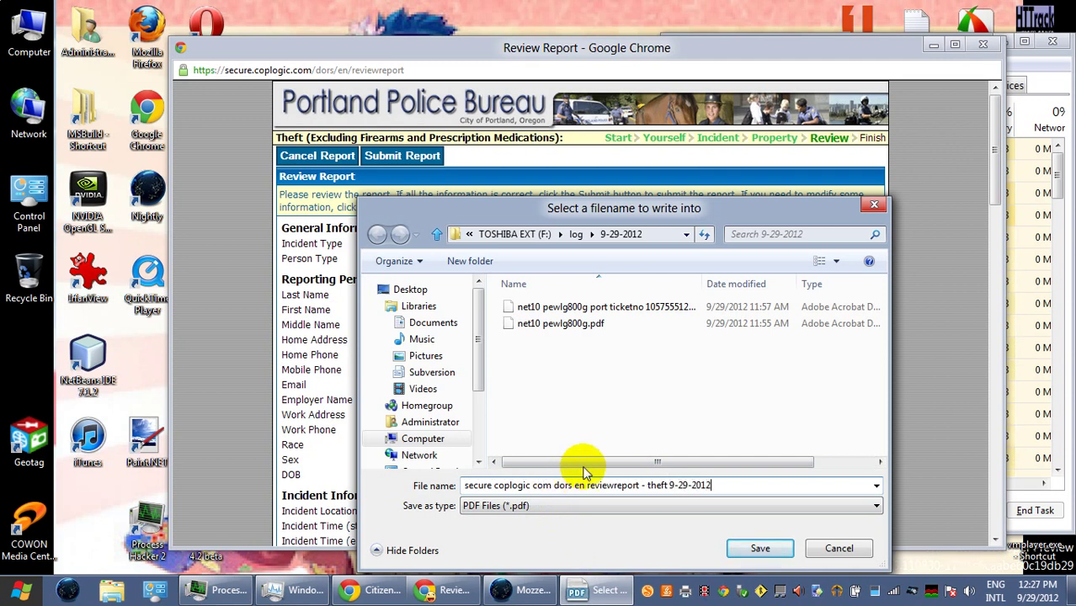
pyautogui.click(753, 549)
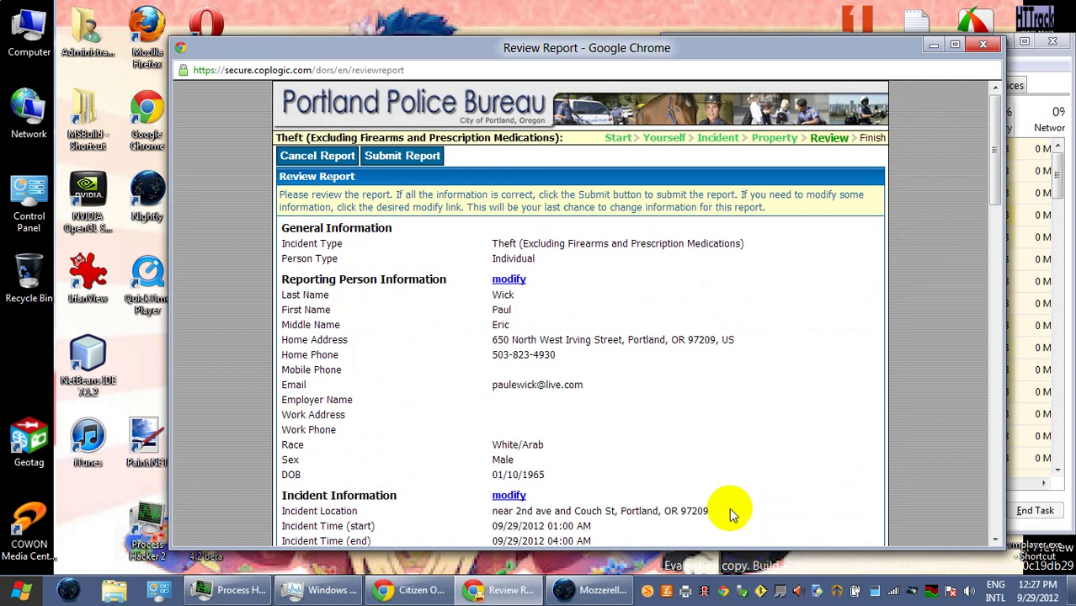
# - Submit the theft report and bring up its printable copy marked pending approval
pyautogui.scroll(-2, 635, 368)
pyautogui.scroll(-12, 638, 401)
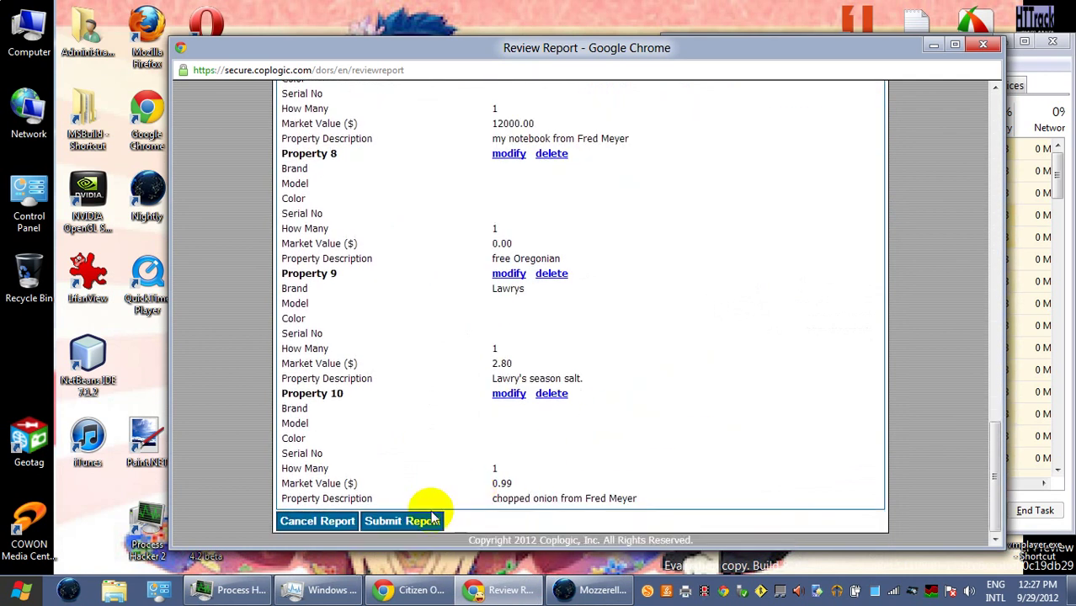
pyautogui.click(430, 519)
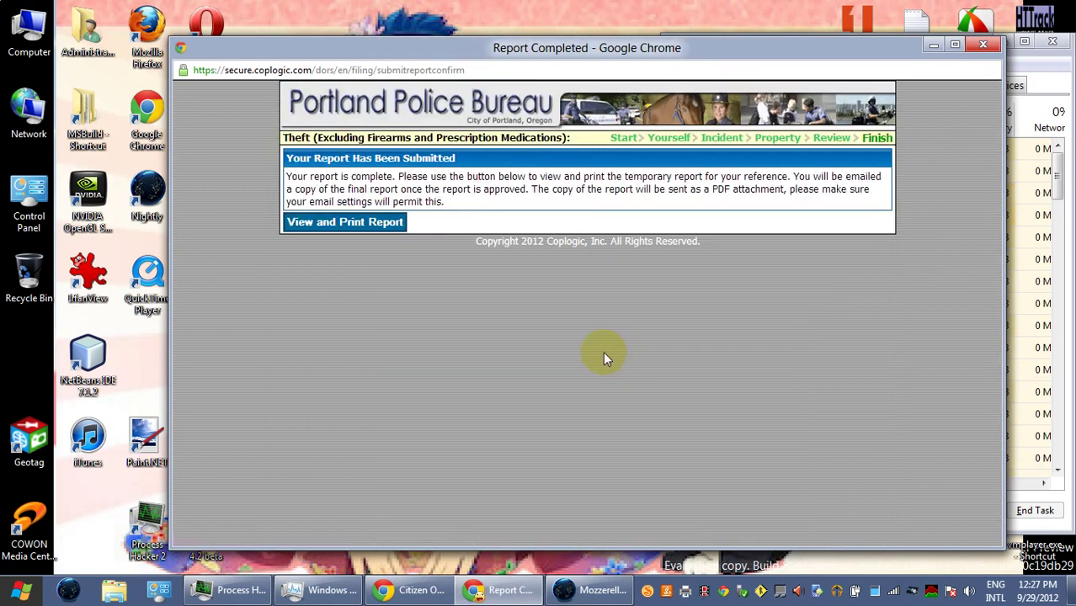
pyautogui.click(337, 225)
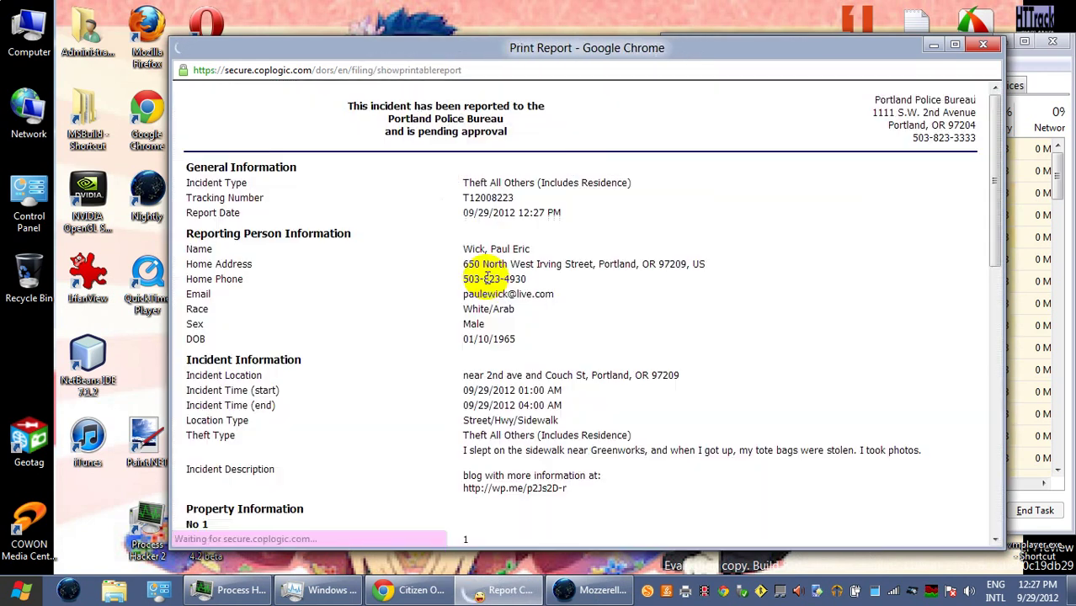
# - Save the printable report as PDF 'theft 9-29-2012 showprintablereport' and close the report window
pyautogui.scroll(-15, 518, 286)
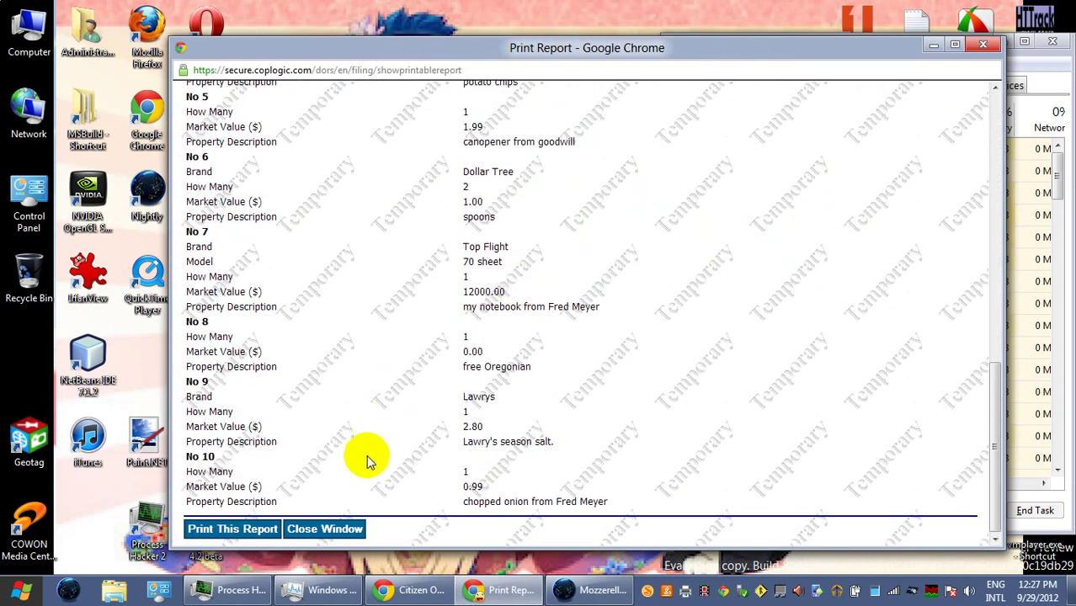
pyautogui.click(246, 528)
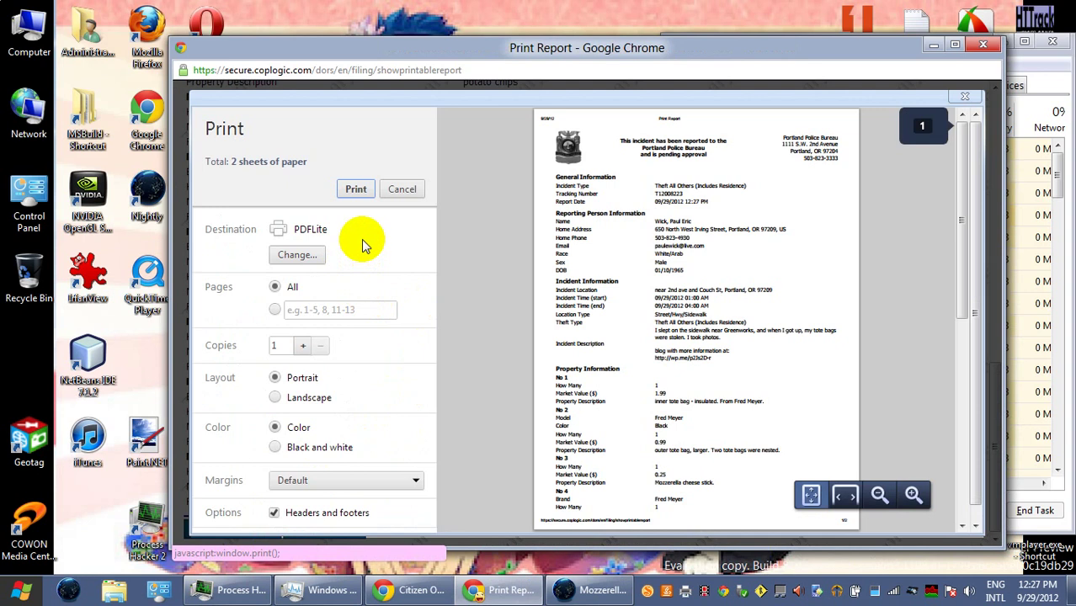
pyautogui.click(362, 192)
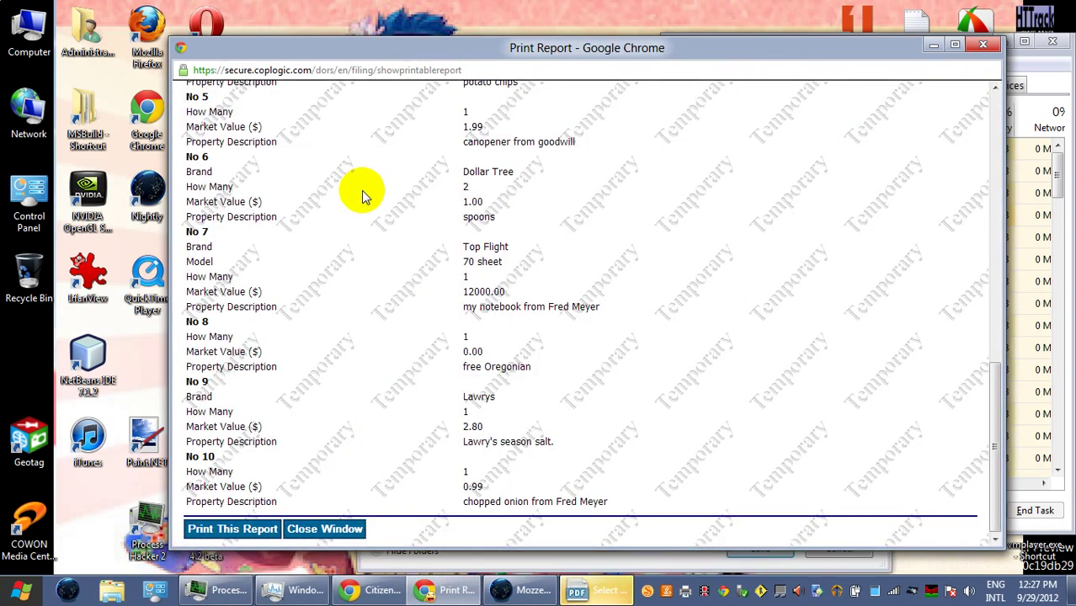
pyautogui.click(581, 590)
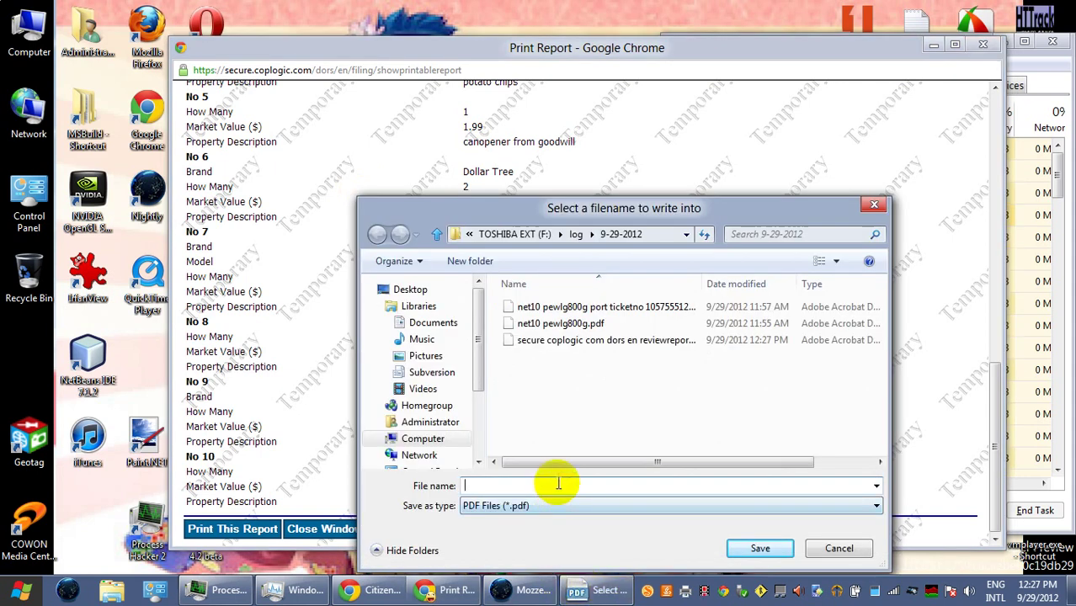
pyautogui.write('theft')
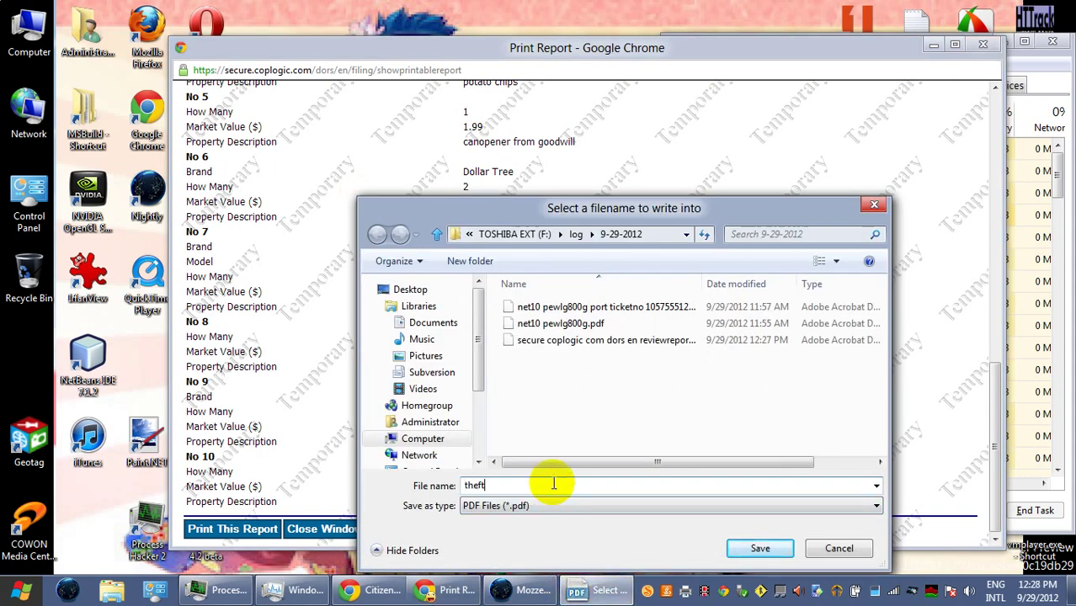
pyautogui.write(' 9-29-2012 showprintablereport')
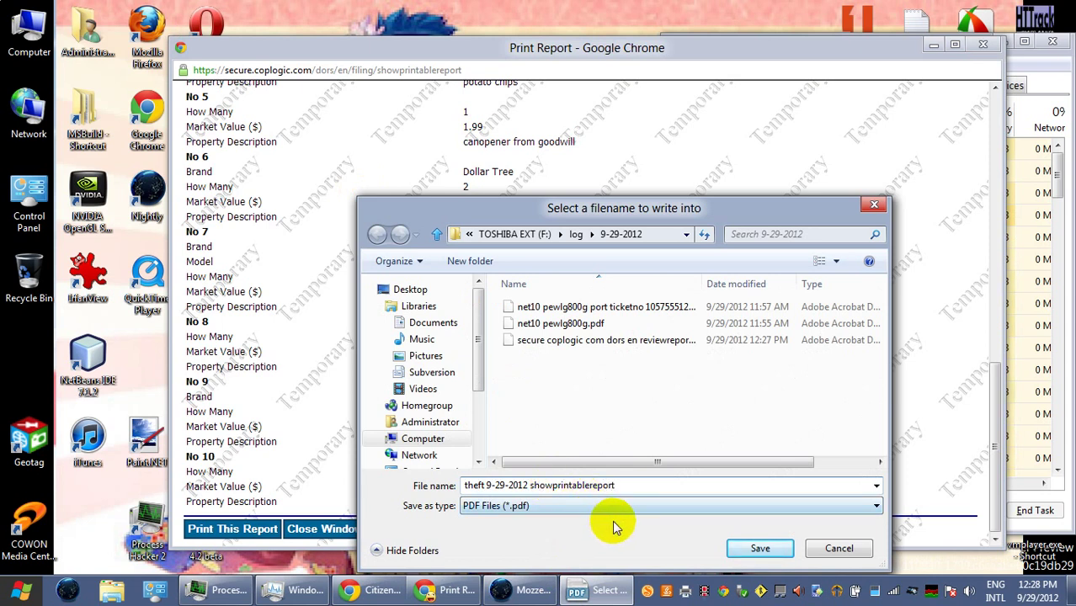
pyautogui.click(762, 549)
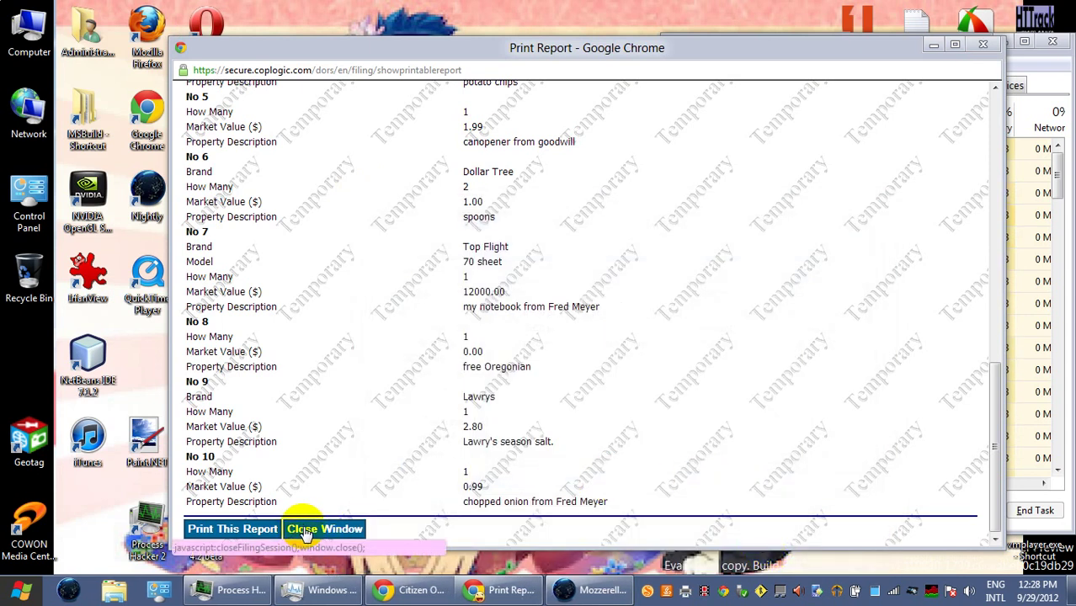
pyautogui.click(305, 530)
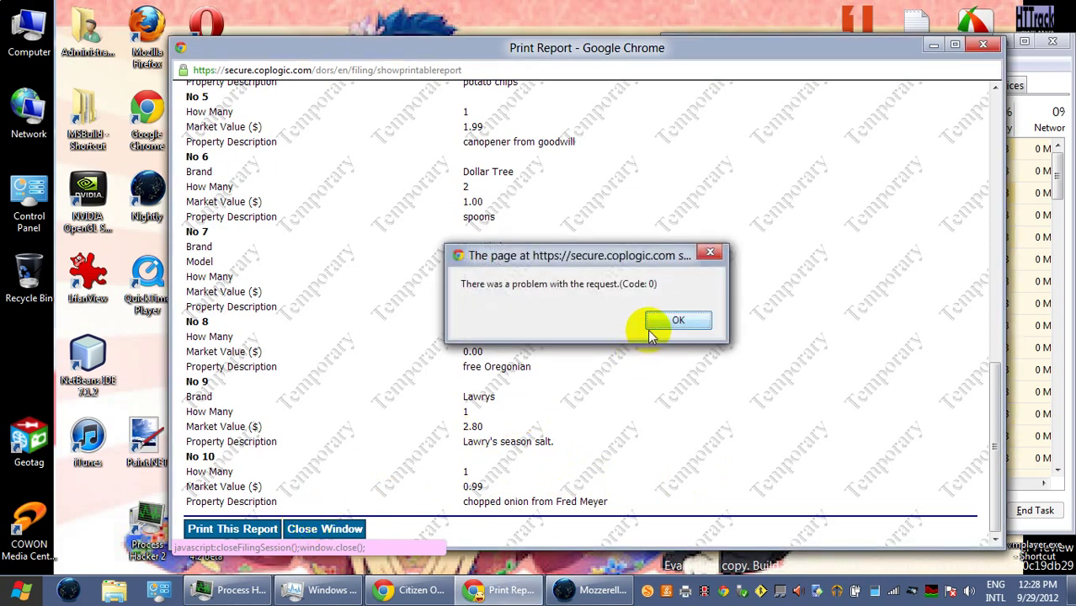
pyautogui.click(656, 322)
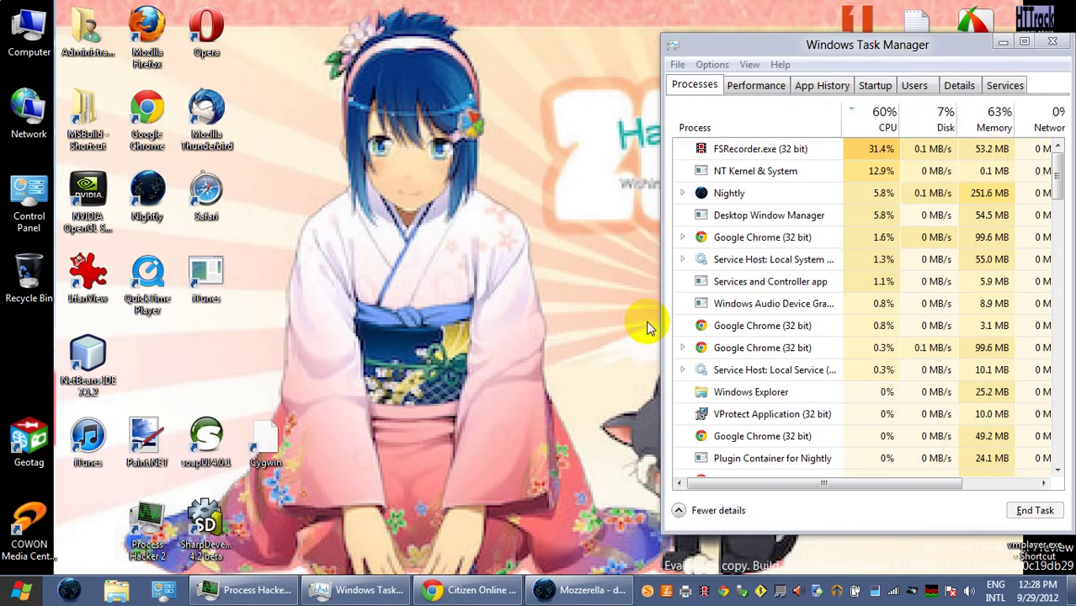